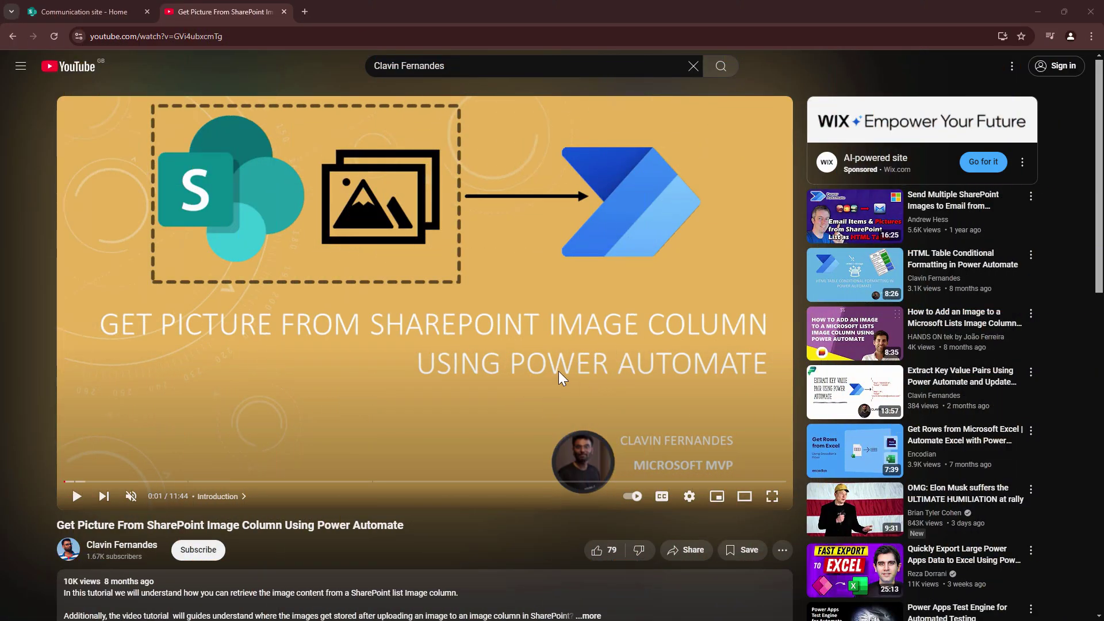
Examine the comments below the SharePoint image column video for reports of the missing serverrelatedurl and the pinned reply
scroll(559, 377, down, 7)
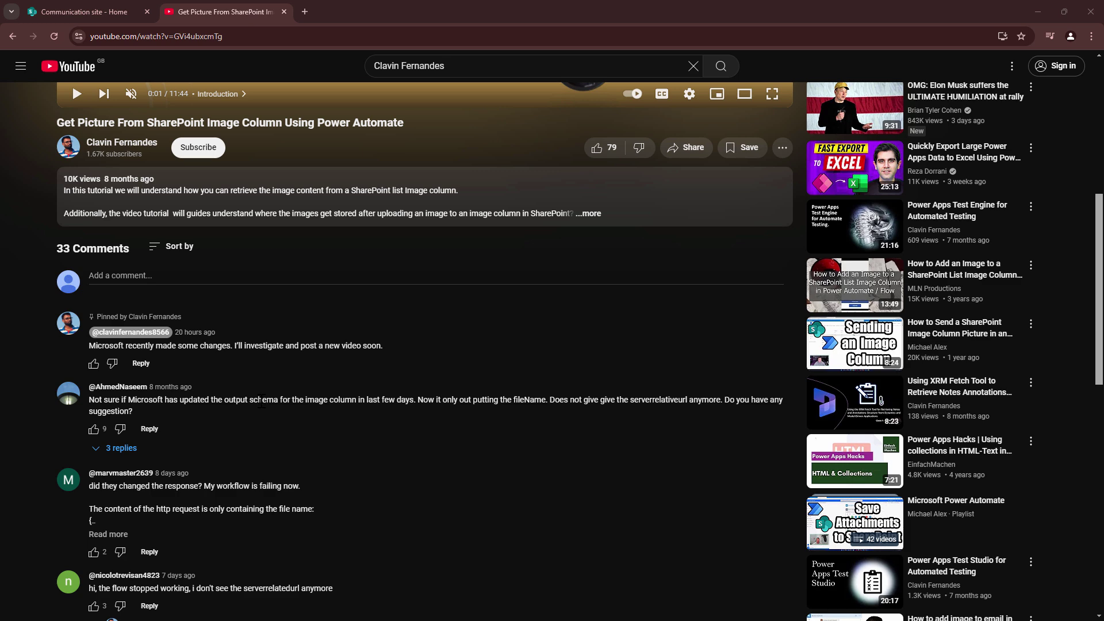
scroll(261, 401, down, 6)
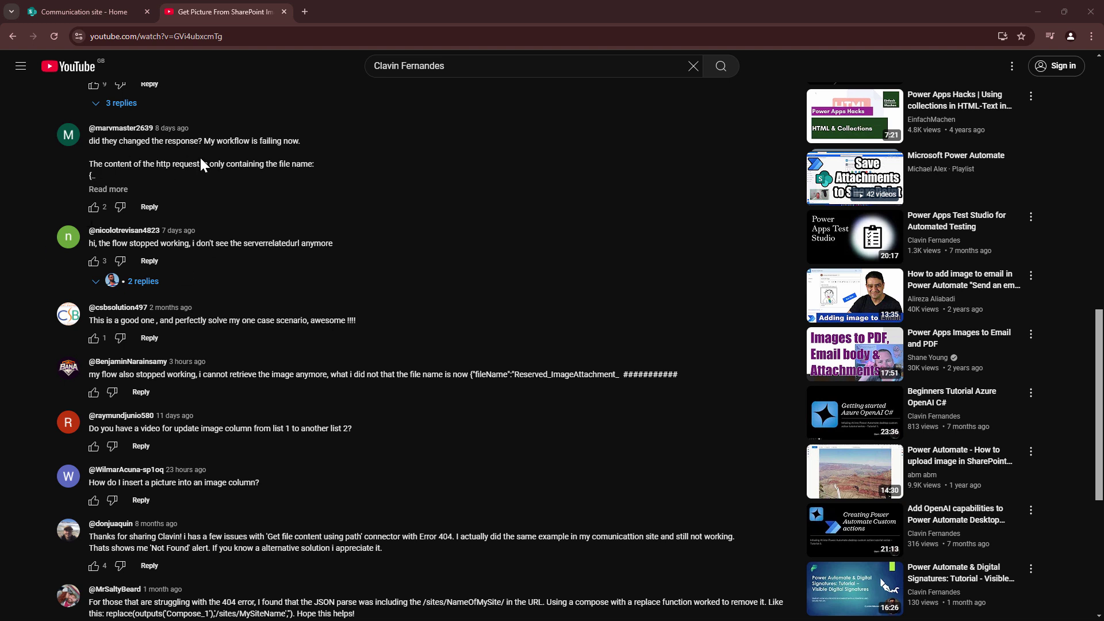
drag(244, 246, 294, 246)
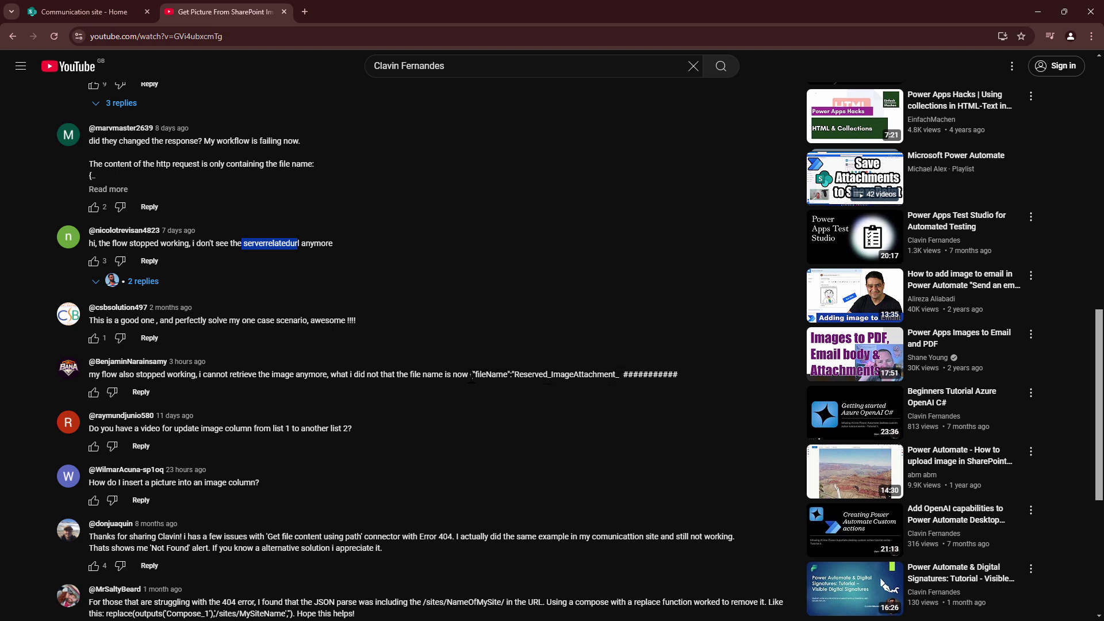
drag(471, 375, 676, 390)
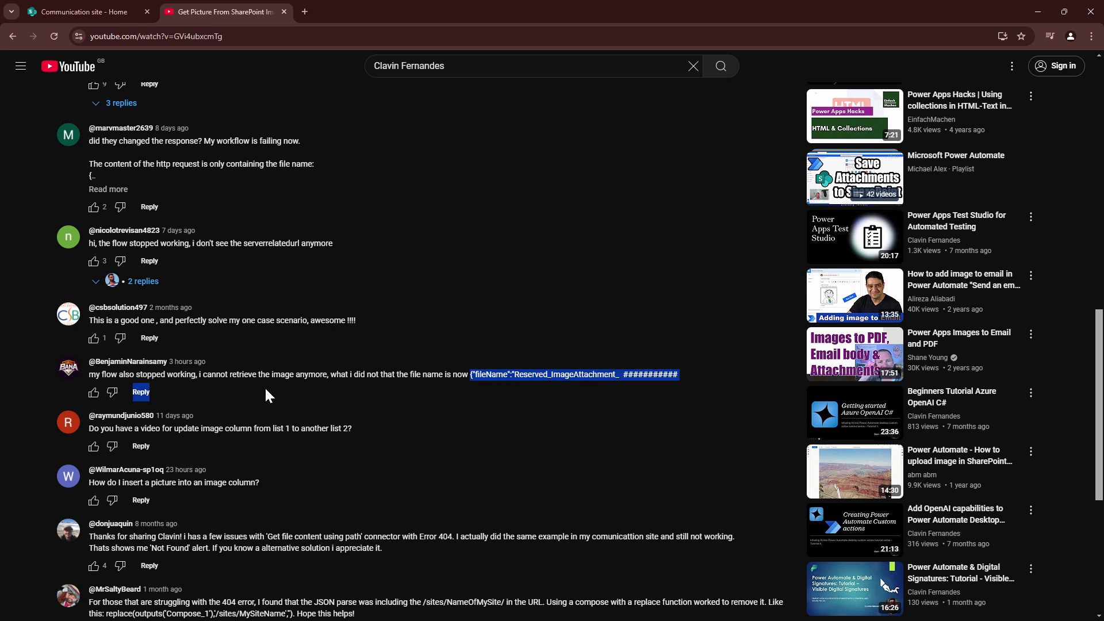
drag(171, 481, 237, 483)
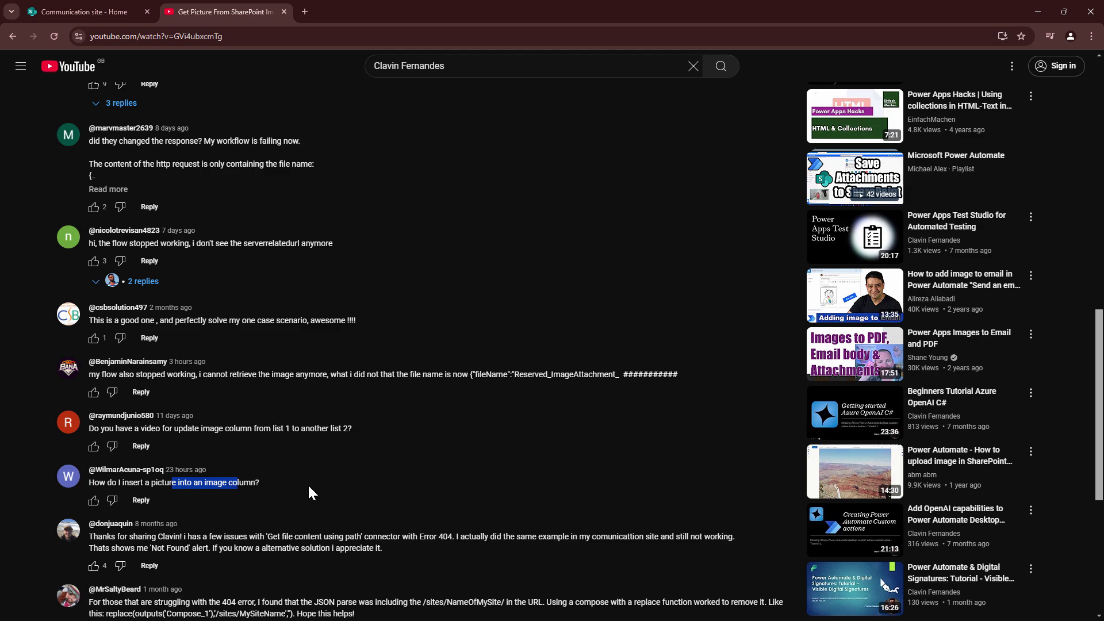
scroll(332, 409, up, 7)
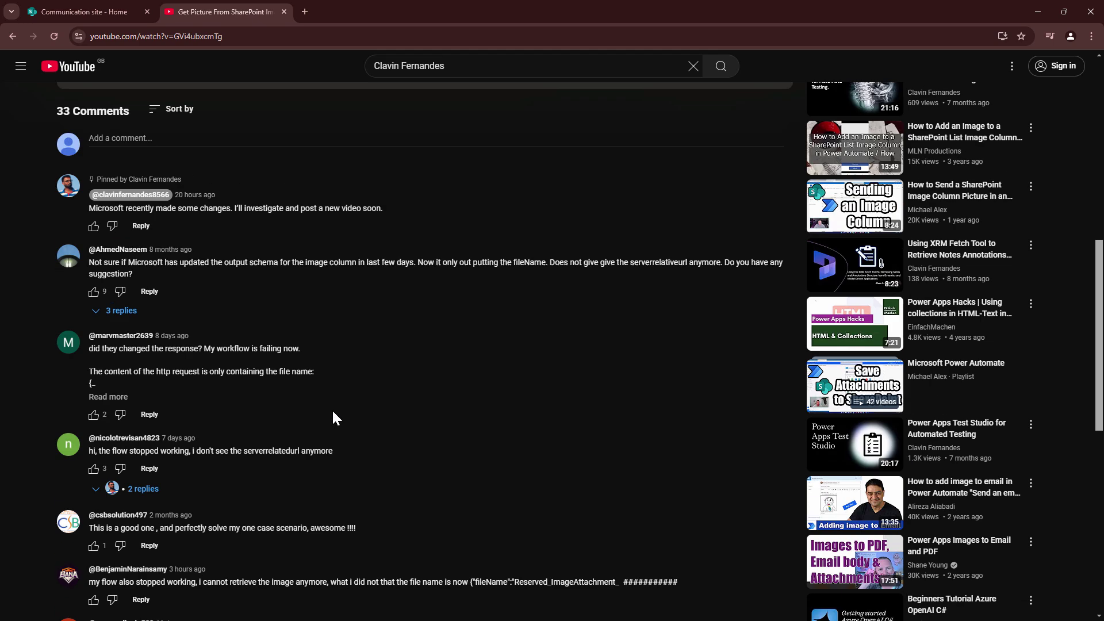
scroll(332, 411, up, 5)
scroll(331, 409, down, 4)
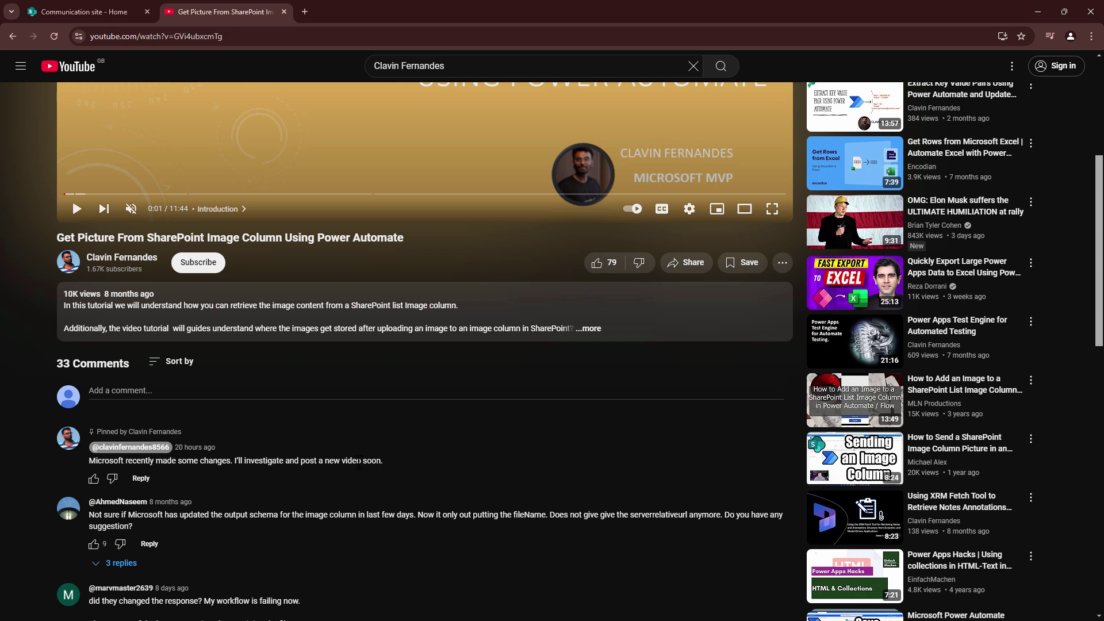
drag(387, 460, 103, 462)
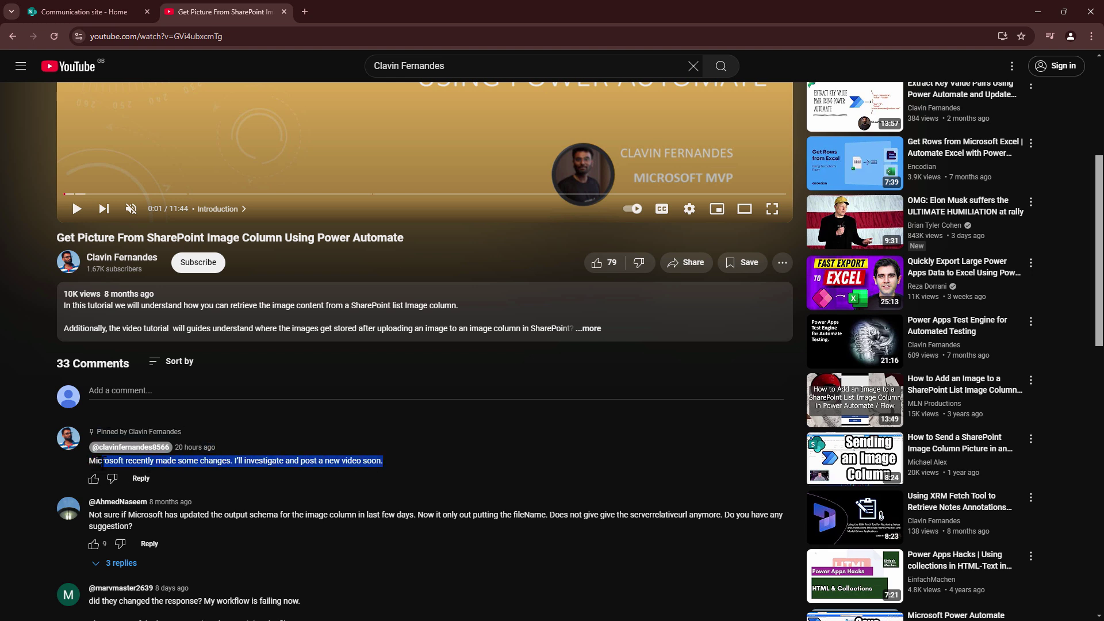
click(406, 470)
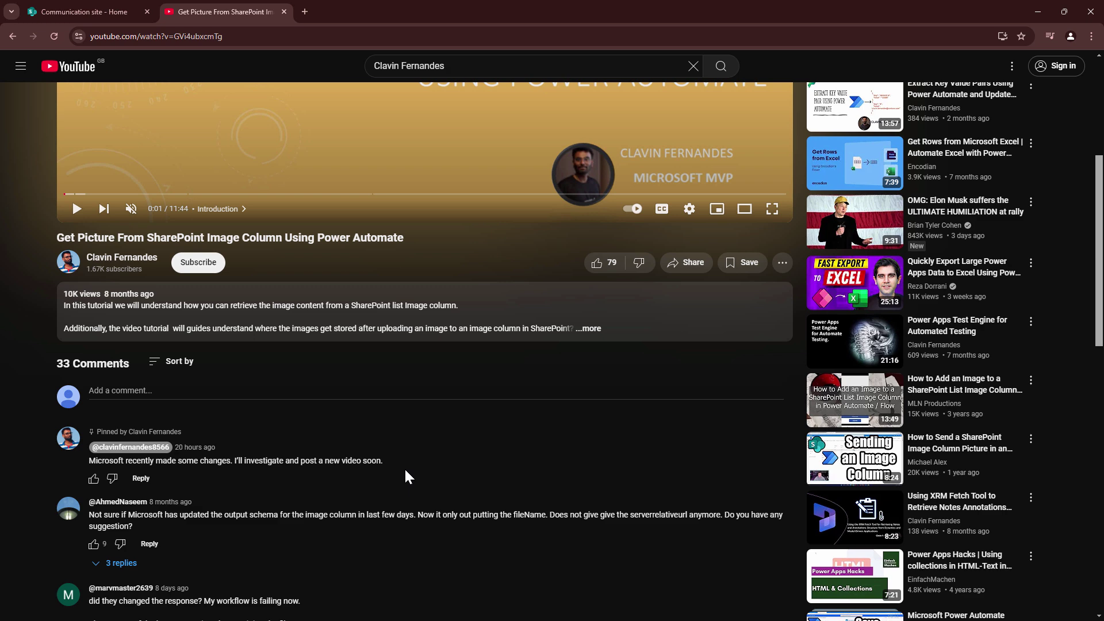
scroll(406, 454, up, 5)
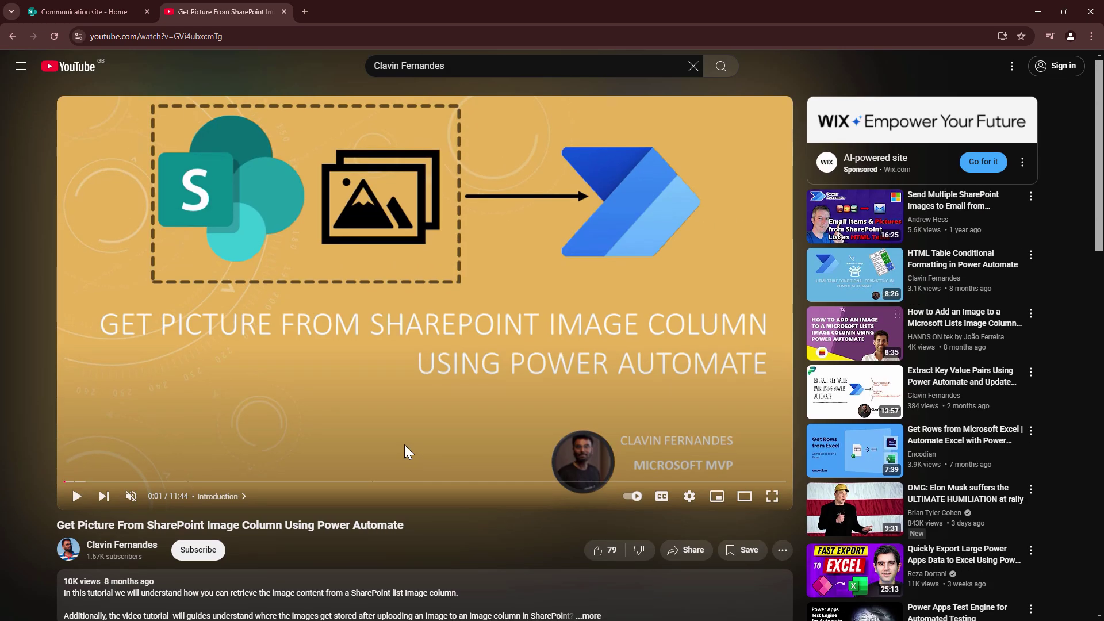
Switch to the SharePoint Communication site and create a new list named ClavList from its site contents
click(92, 12)
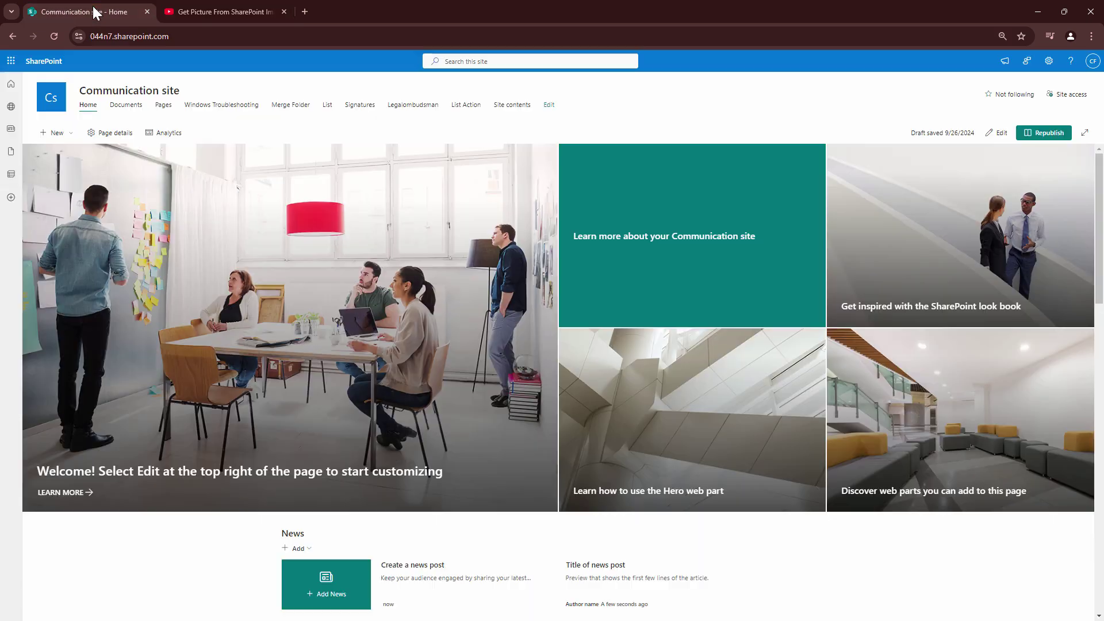
click(1048, 60)
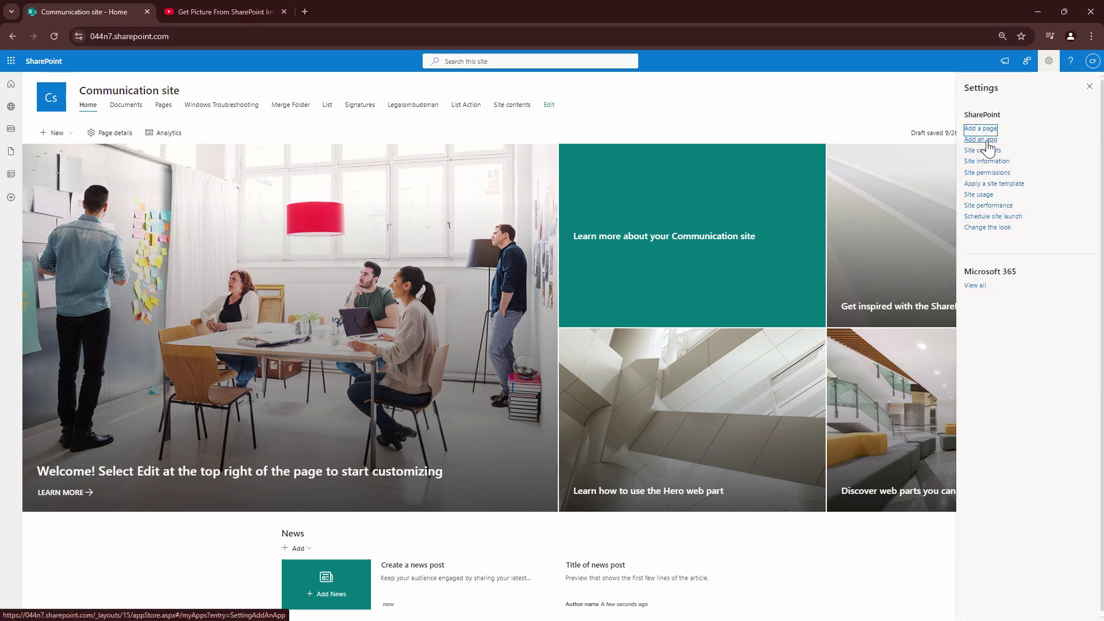
click(978, 150)
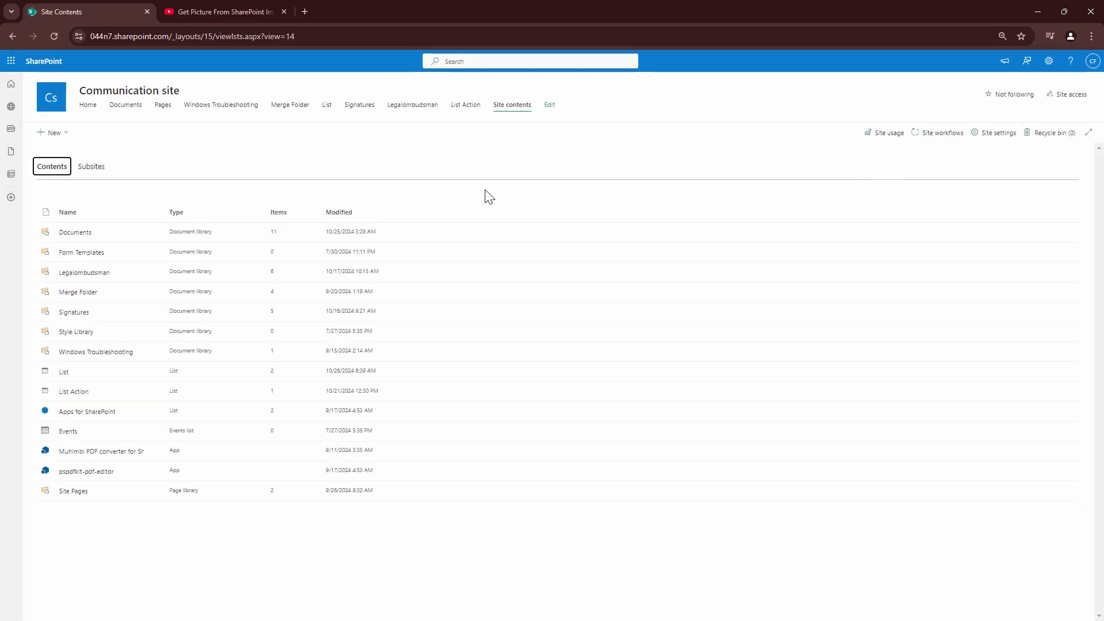
click(57, 134)
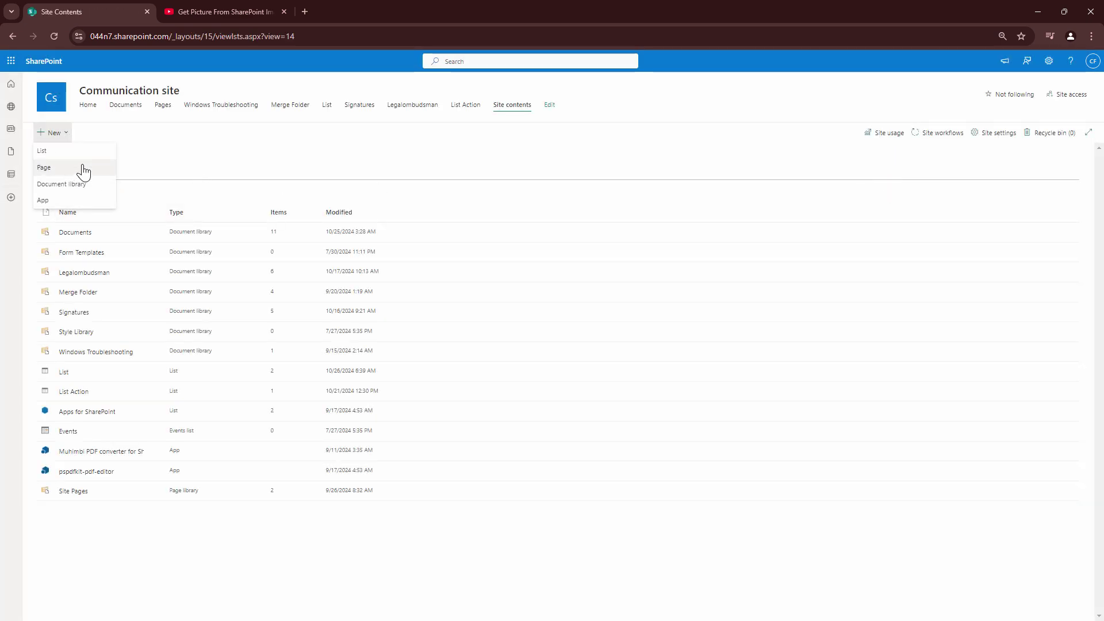
click(76, 160)
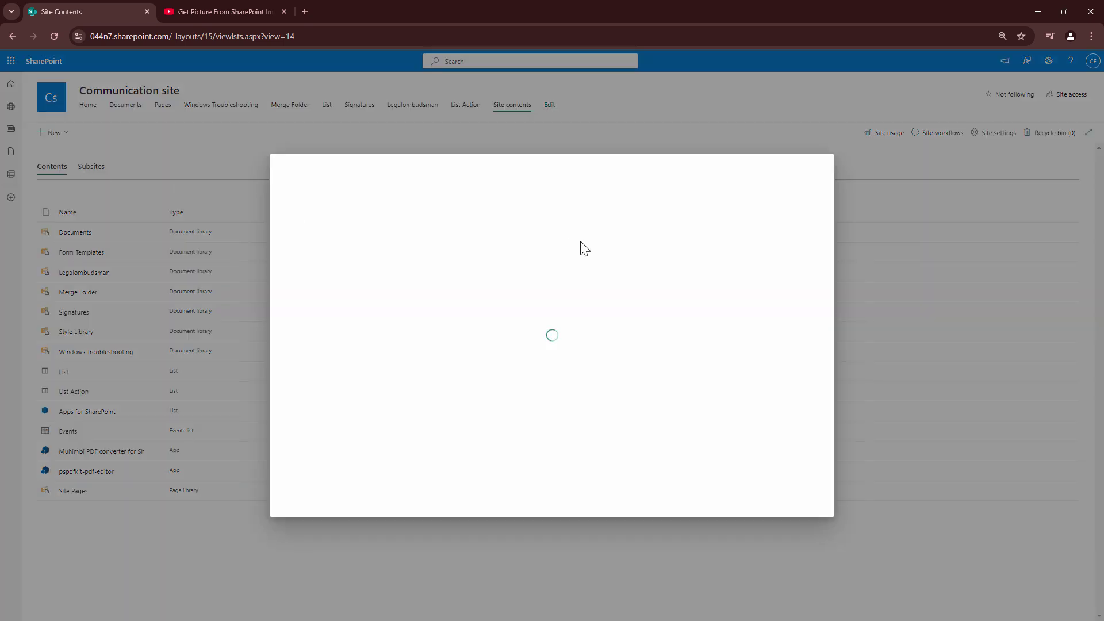
text(ClavList)
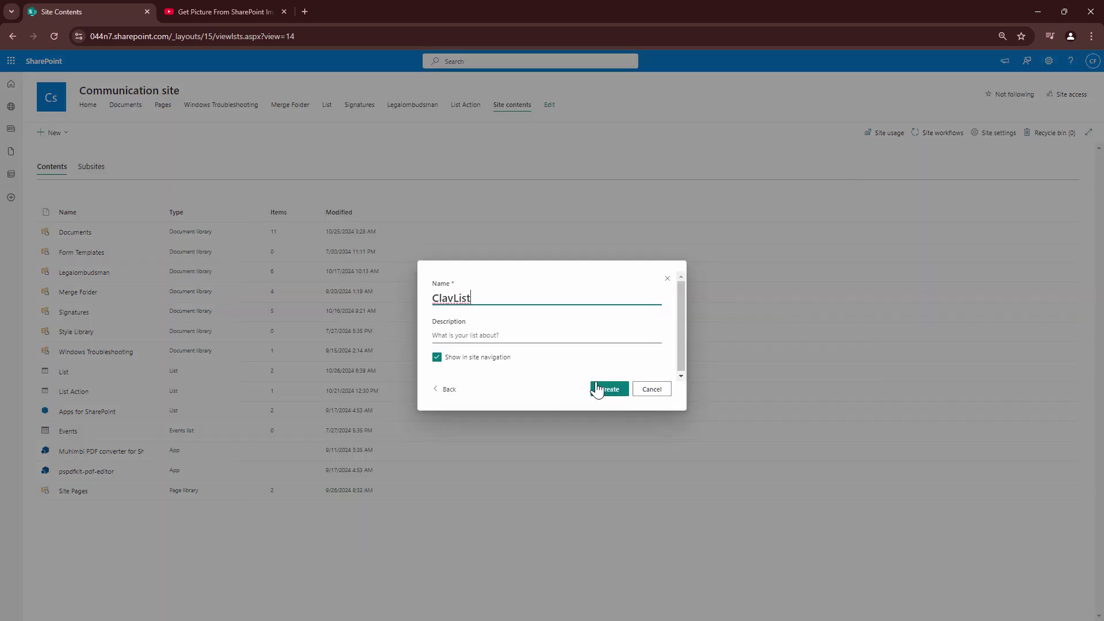
click(611, 394)
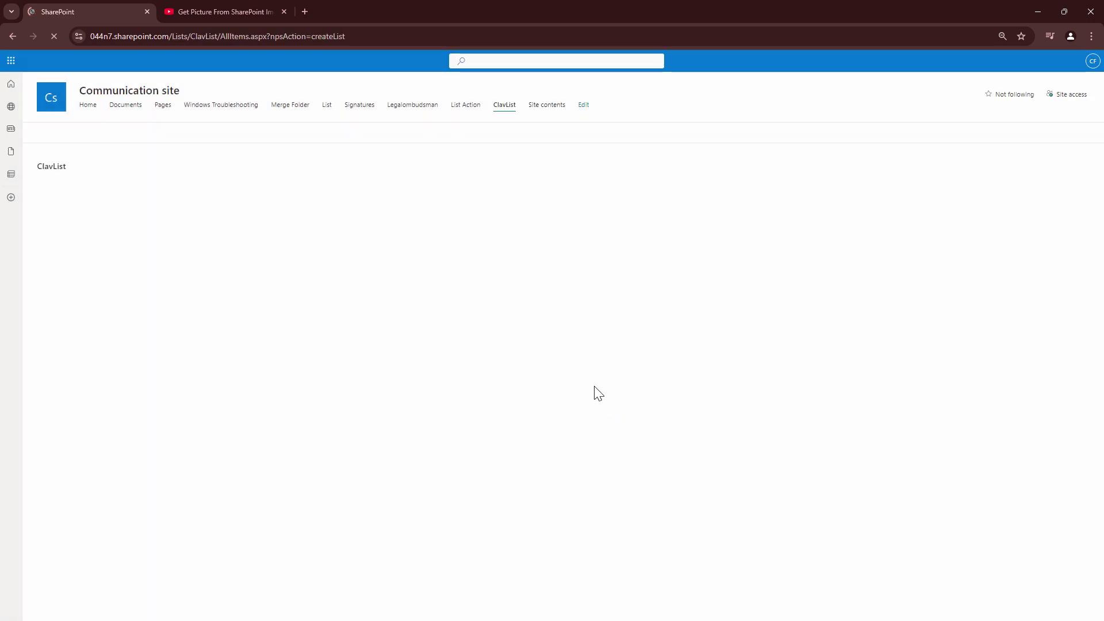
Add an Image column named spimg to ClavList
click(229, 195)
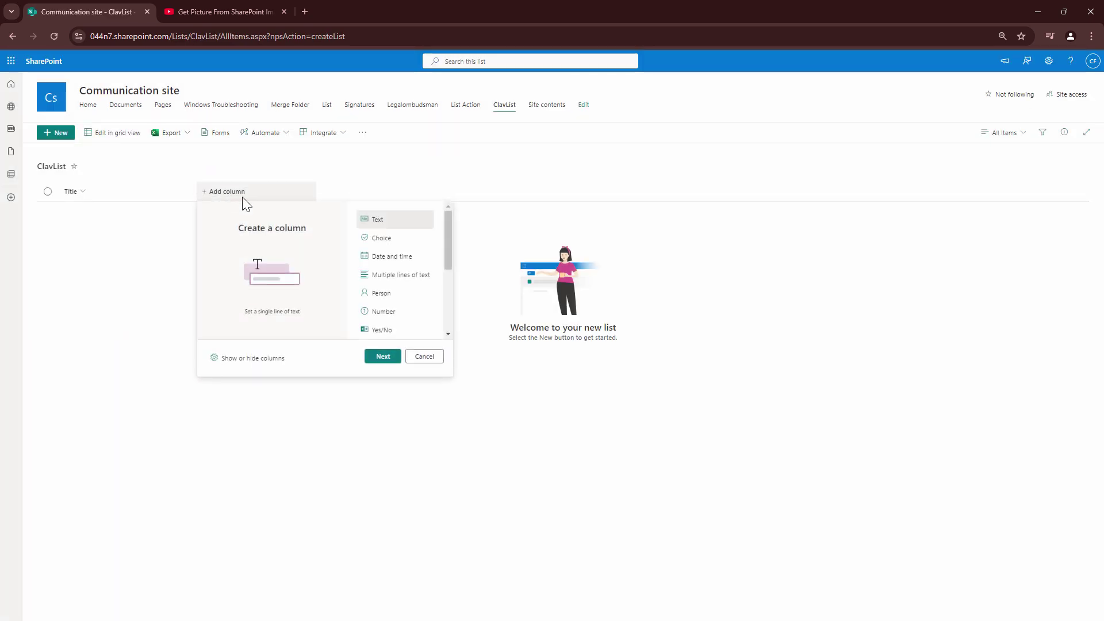
drag(446, 257, 445, 301)
click(385, 297)
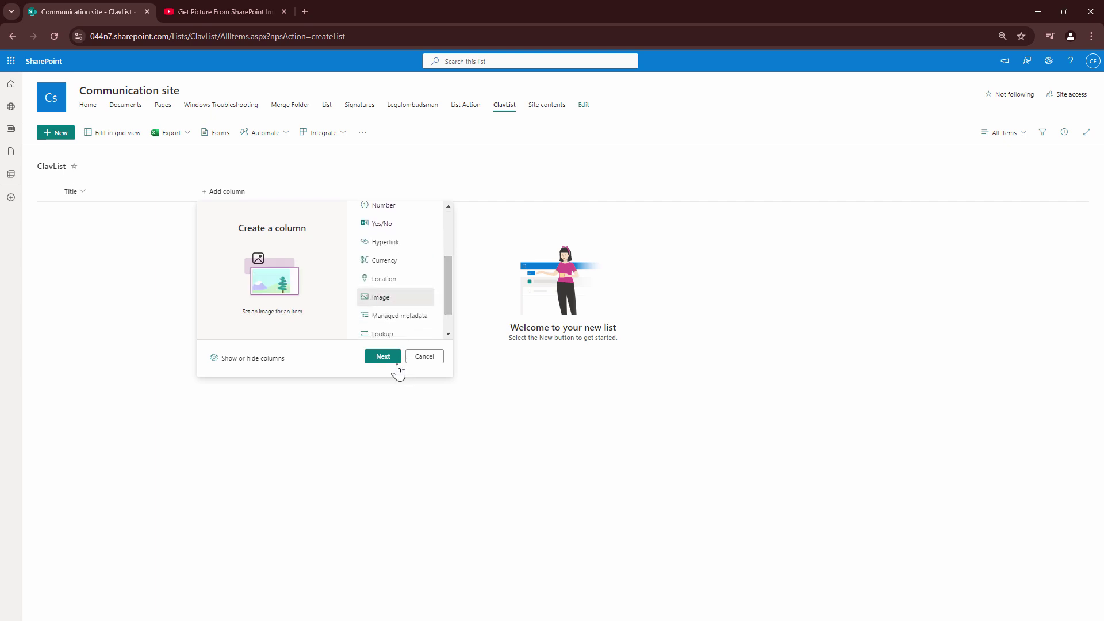
click(387, 357)
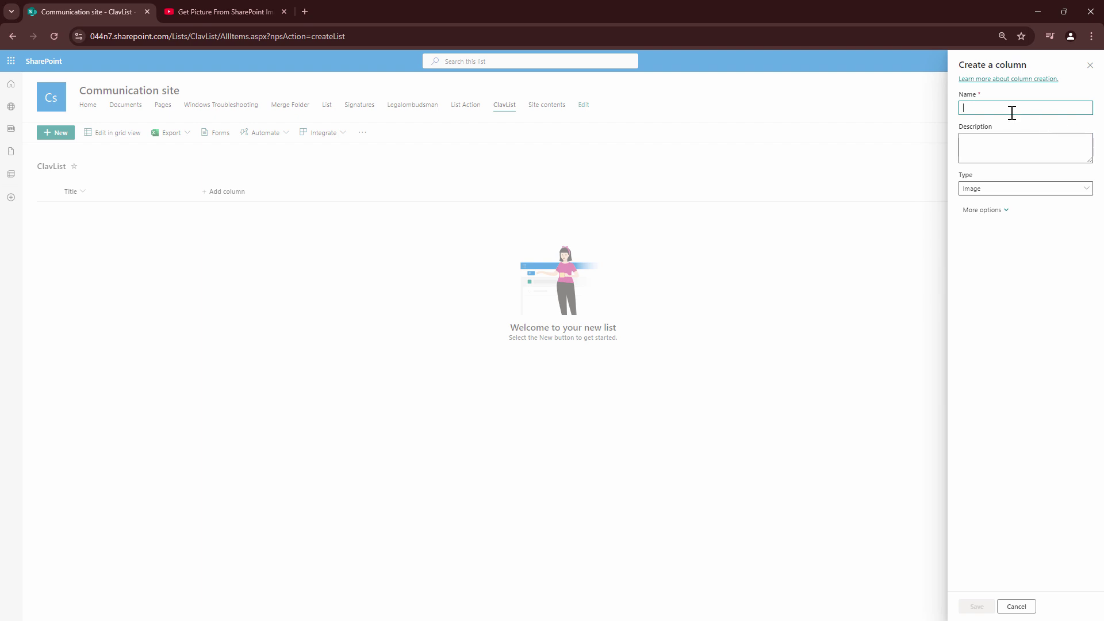
text(spimg)
click(977, 607)
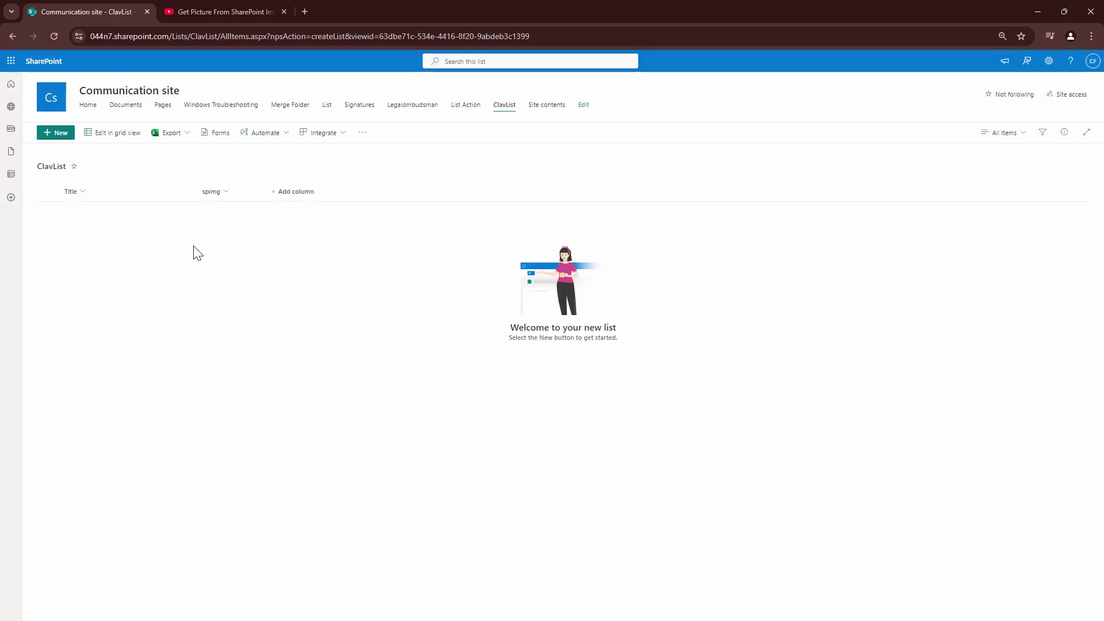
Add a list item titled ClavinDemo with the DALL·E classroom illustration in spimg, and view its full-size image
click(58, 134)
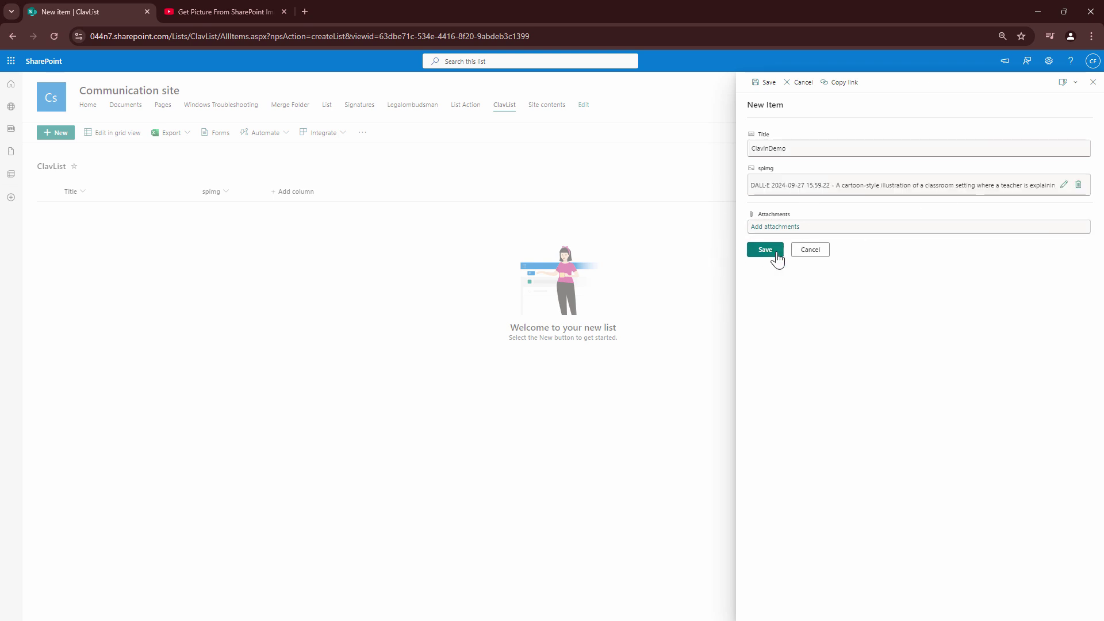
click(766, 253)
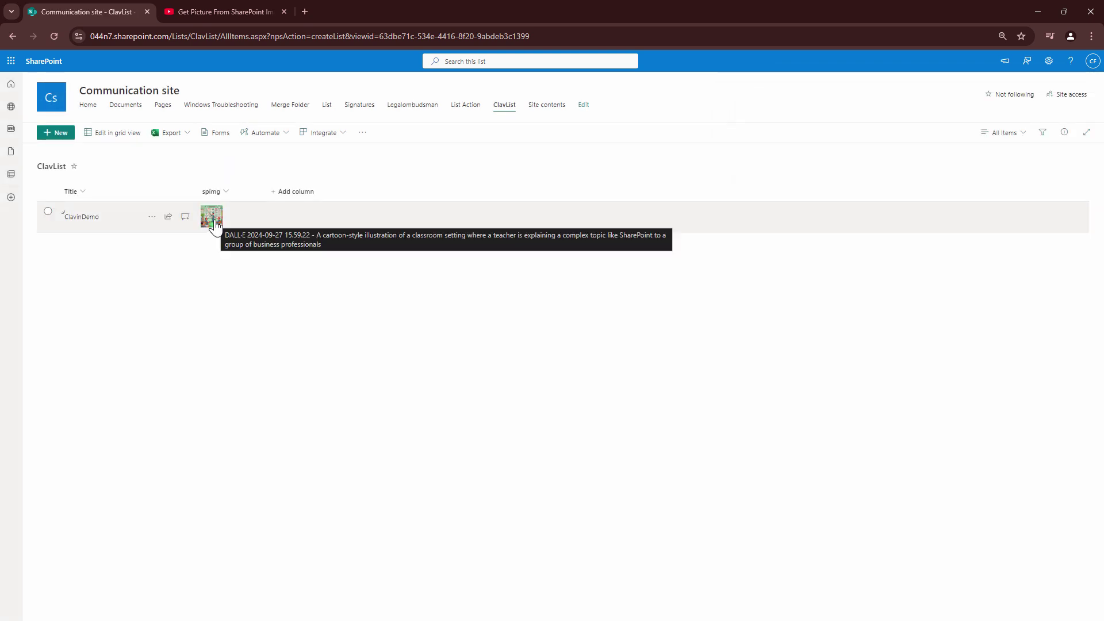
click(215, 223)
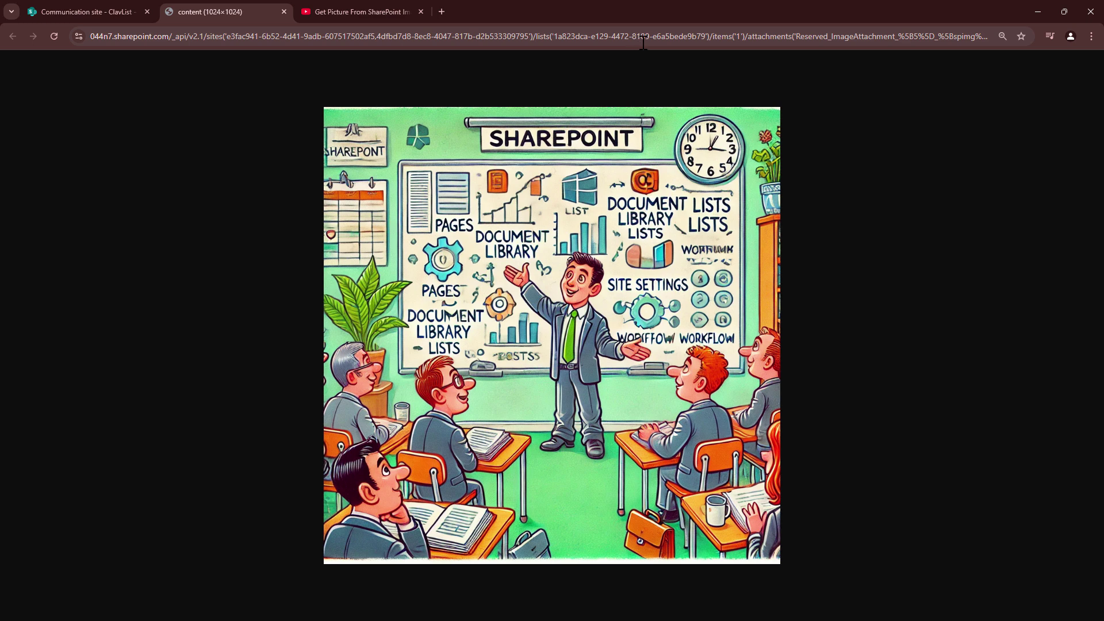
click(284, 11)
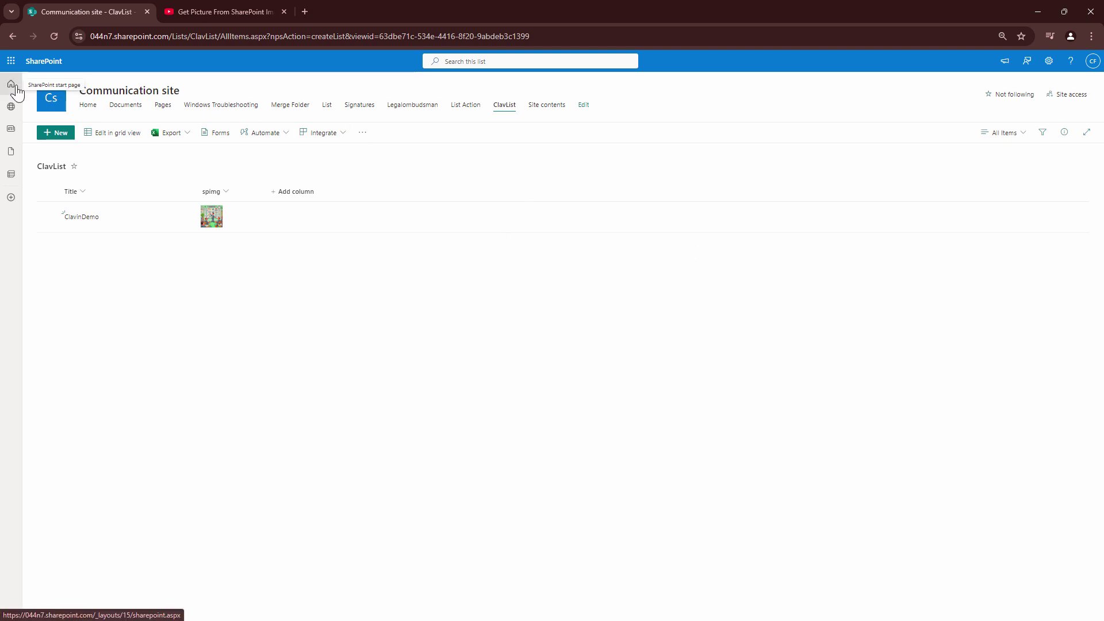
Switch to Power Automate and create an automated cloud flow with the SharePoint trigger "When an item is created or modified"
click(12, 62)
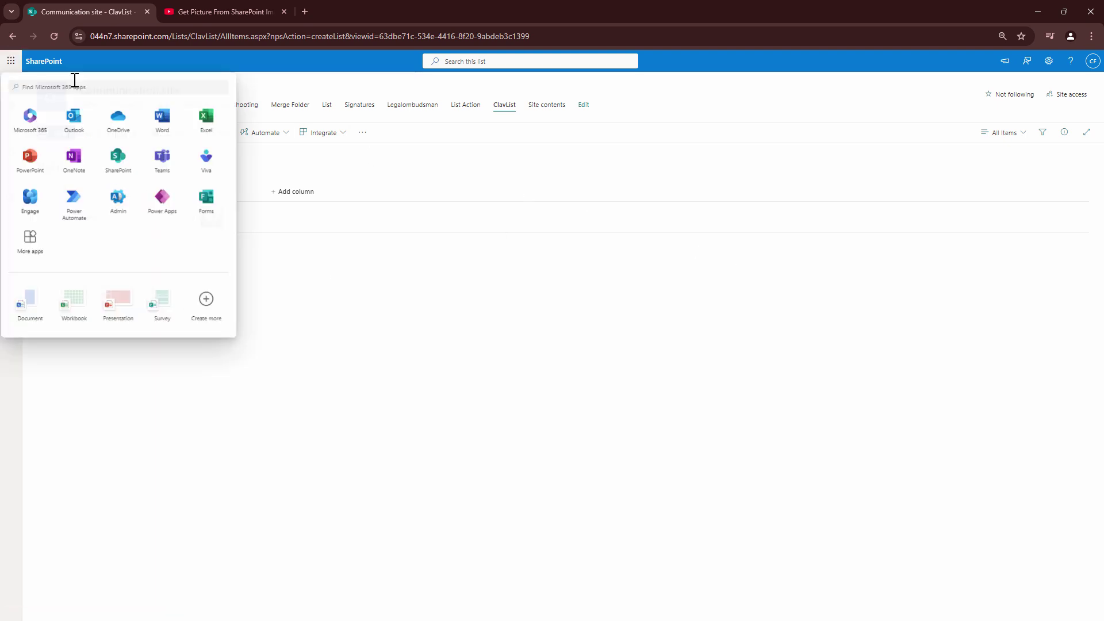
click(76, 205)
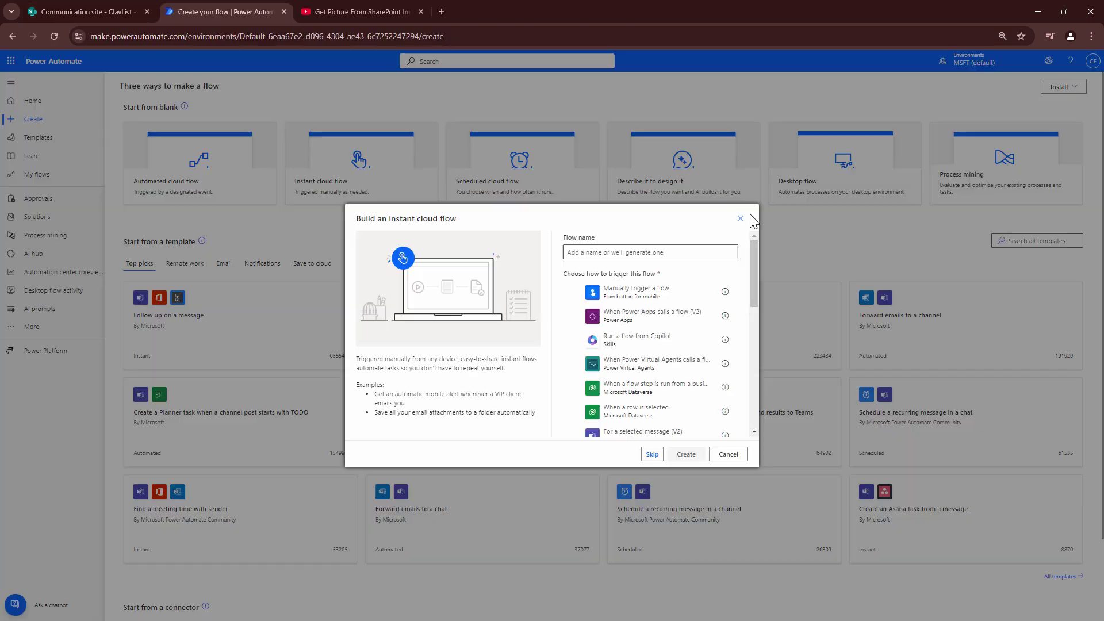
click(746, 217)
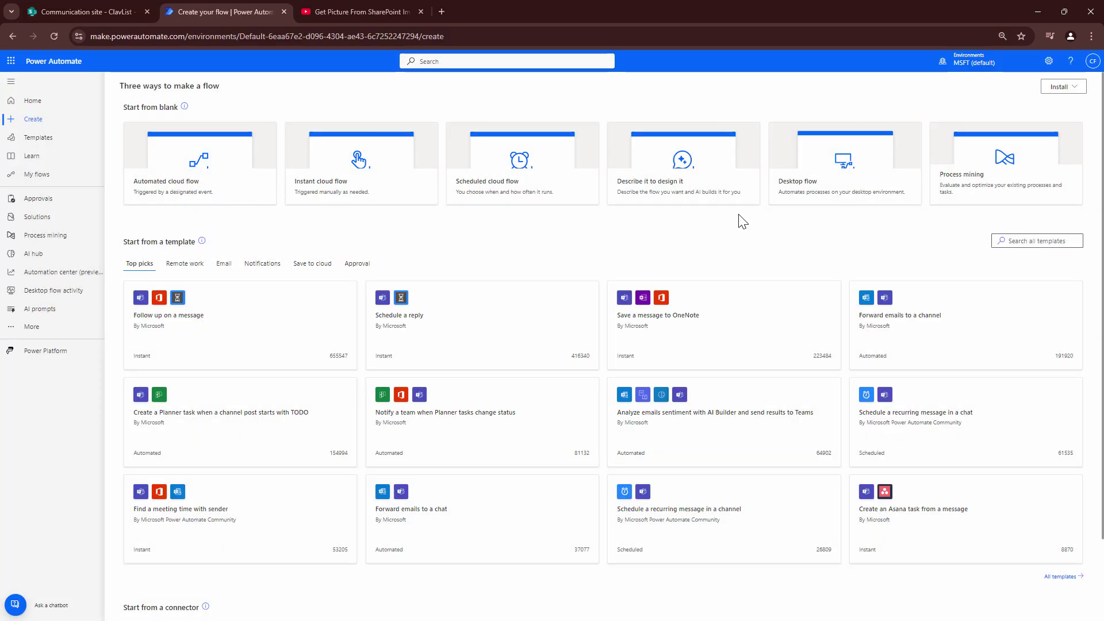
click(215, 180)
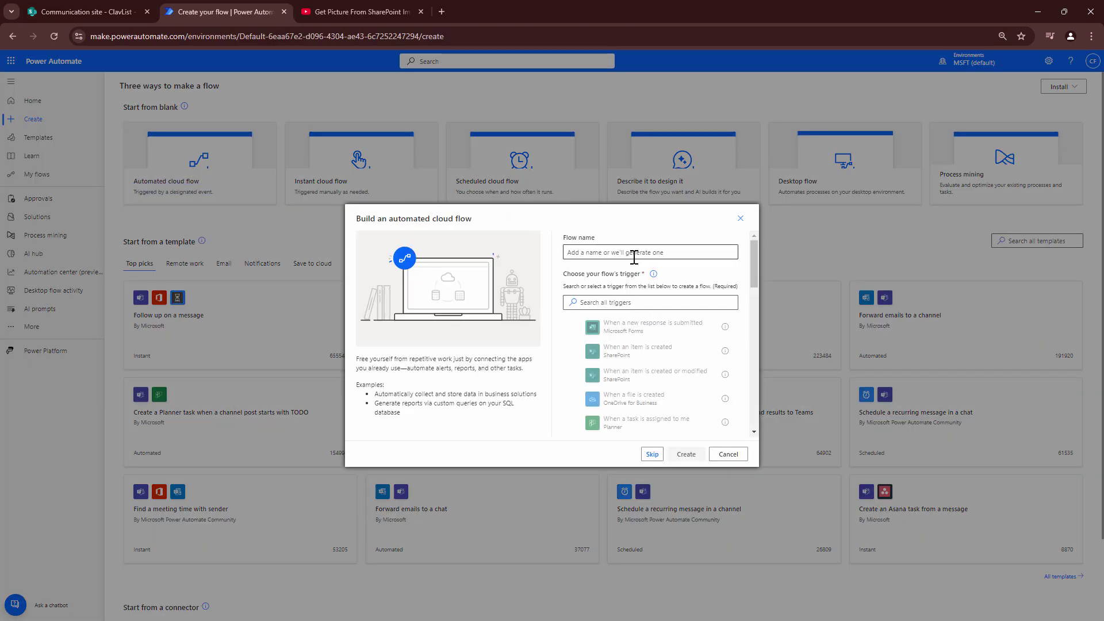
click(698, 375)
click(686, 454)
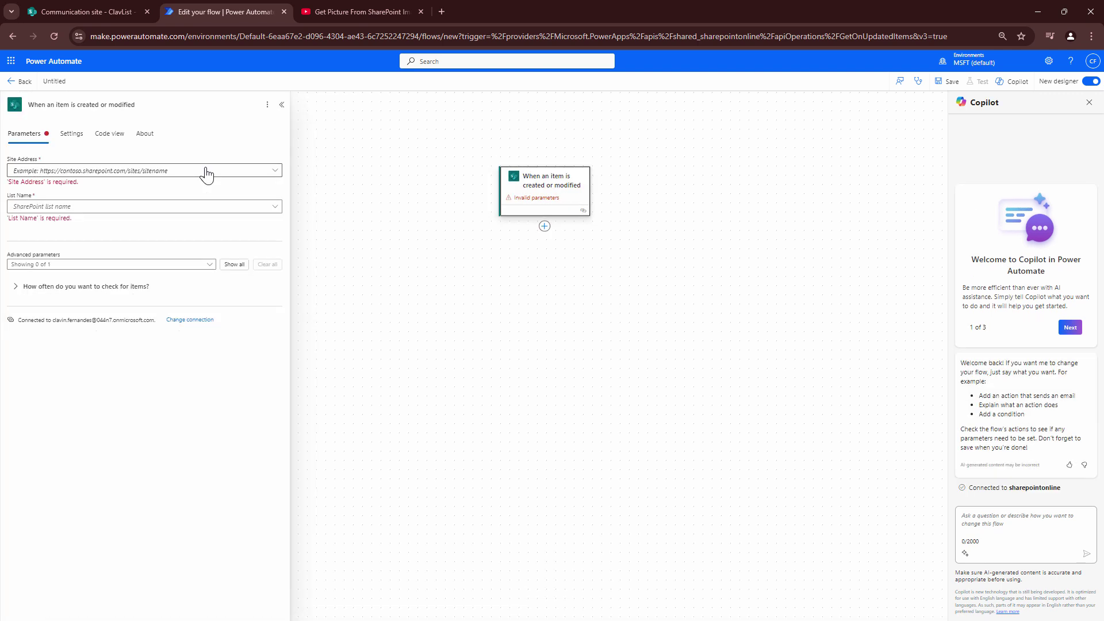
Set the trigger's site address to Communication site and its list name to ClavList
click(207, 175)
click(163, 185)
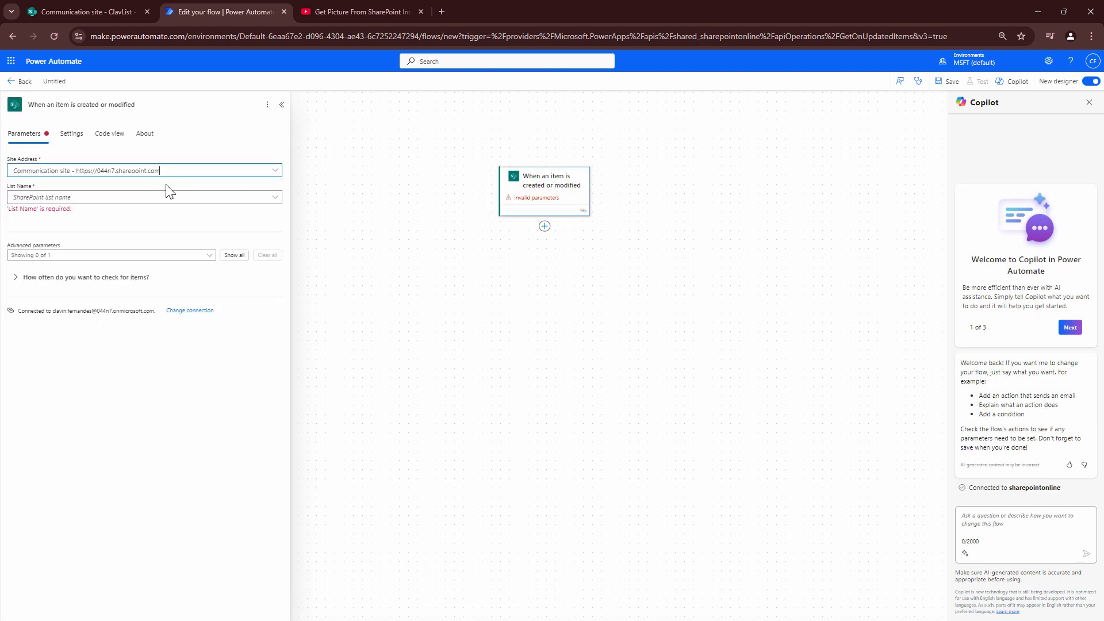
click(273, 199)
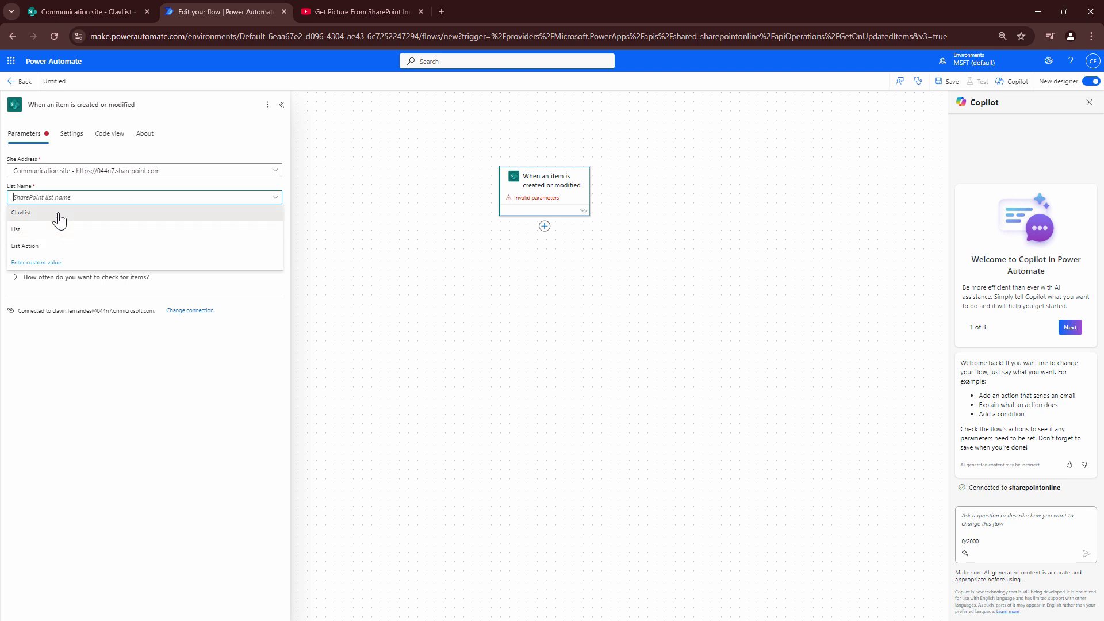
click(60, 214)
Add a SharePoint Get item action directly after the trigger
click(545, 226)
click(520, 216)
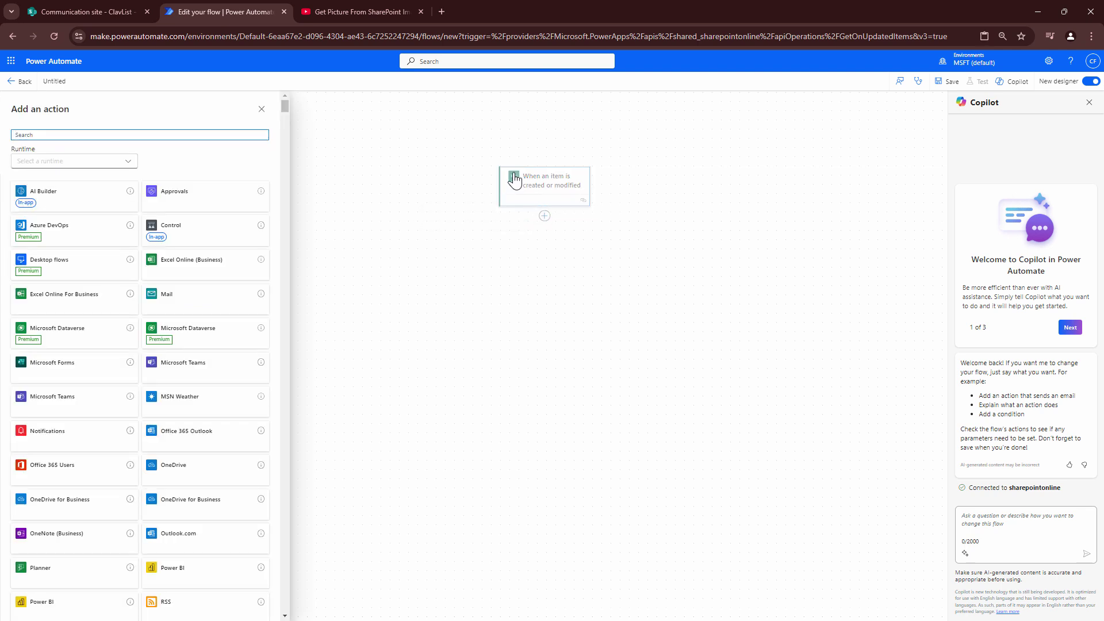
text(GEt item)
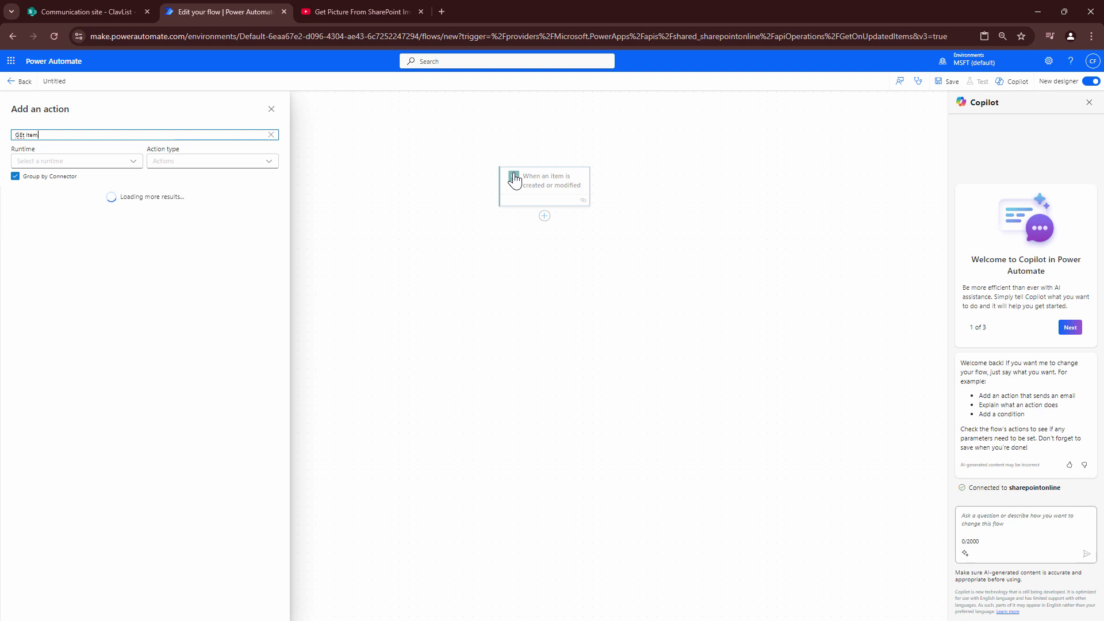
click(103, 225)
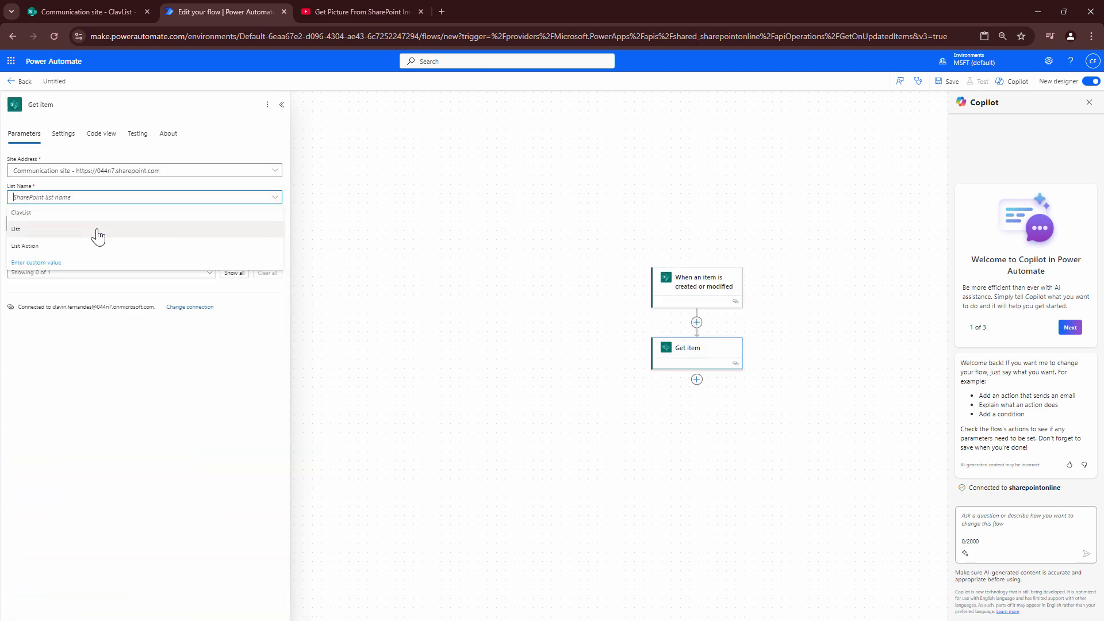
Set the Get item action's list name to ClavList and its Id to the ID value from the trigger
click(99, 222)
click(119, 223)
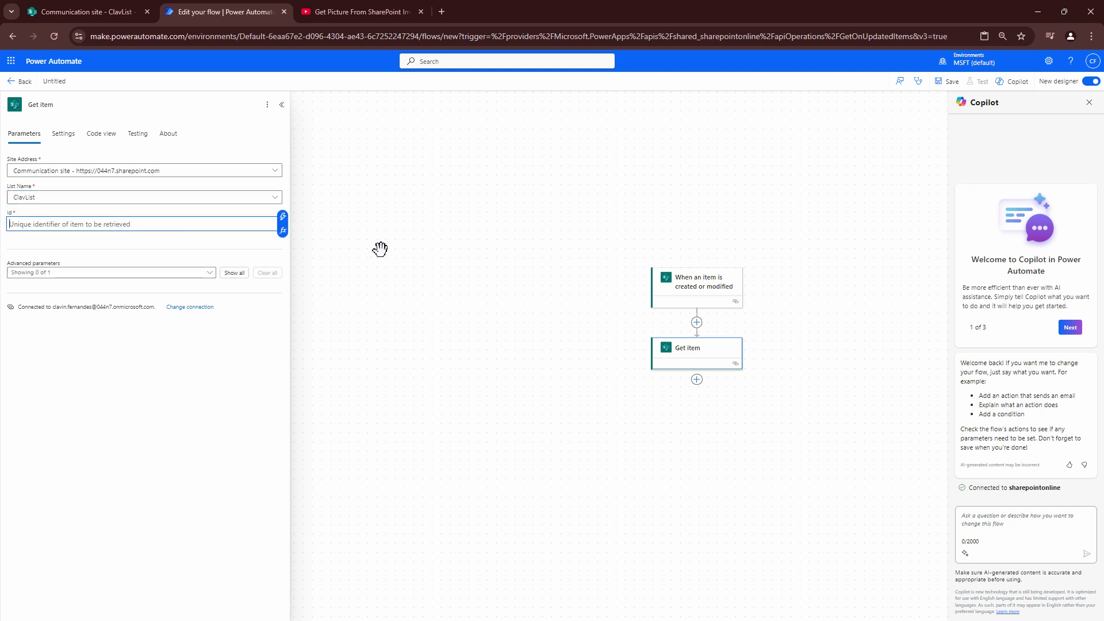
click(283, 225)
click(352, 278)
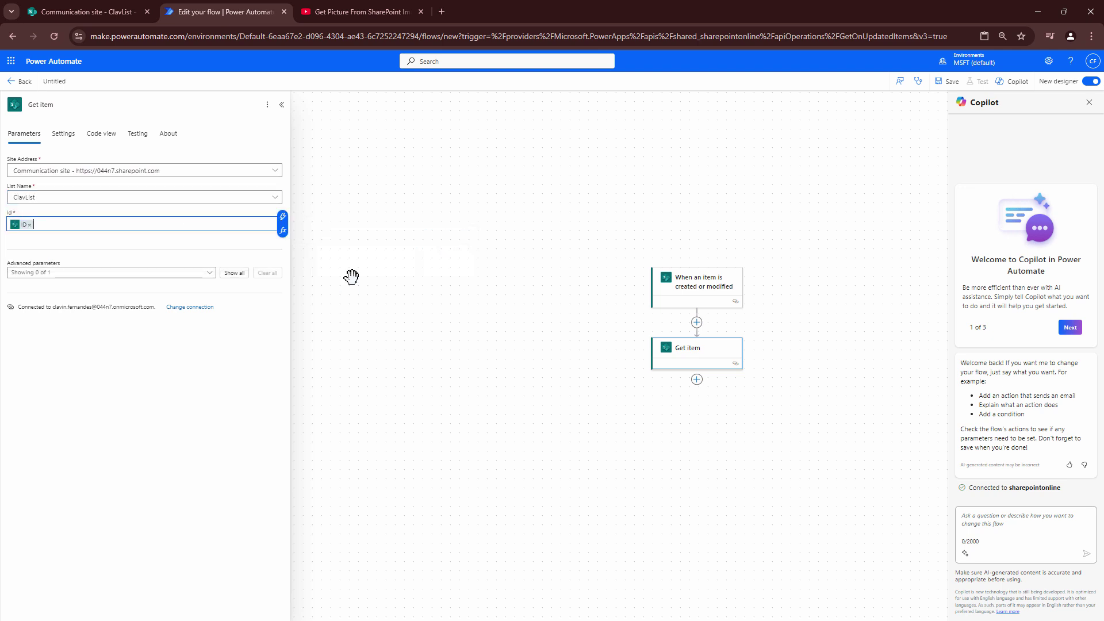
Add a Compose action directly after the Get item action
click(697, 380)
click(736, 381)
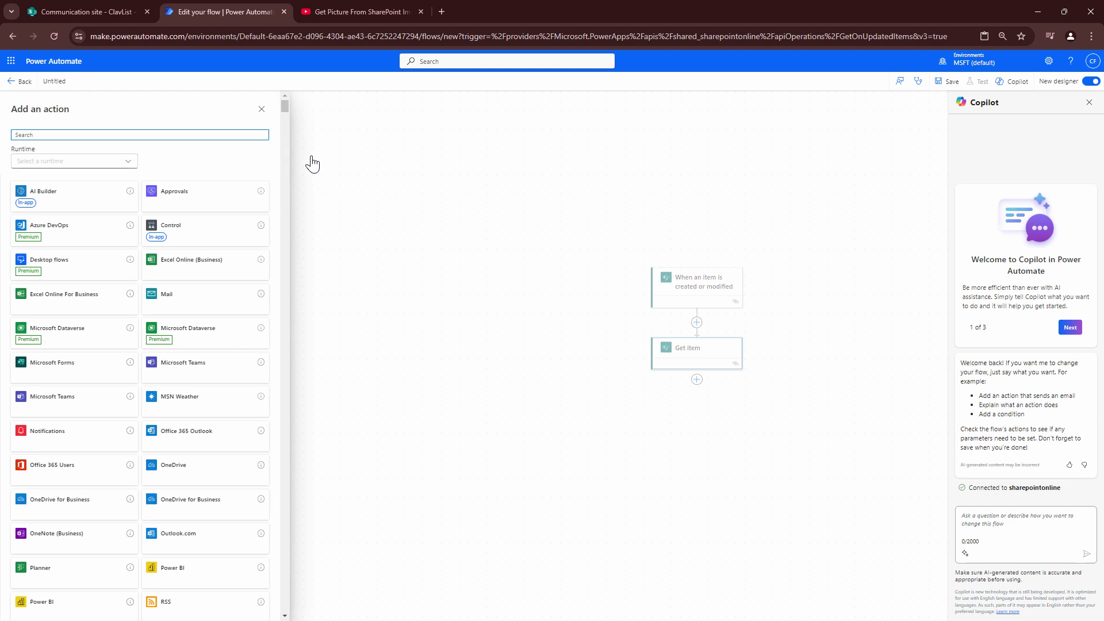
text(c)
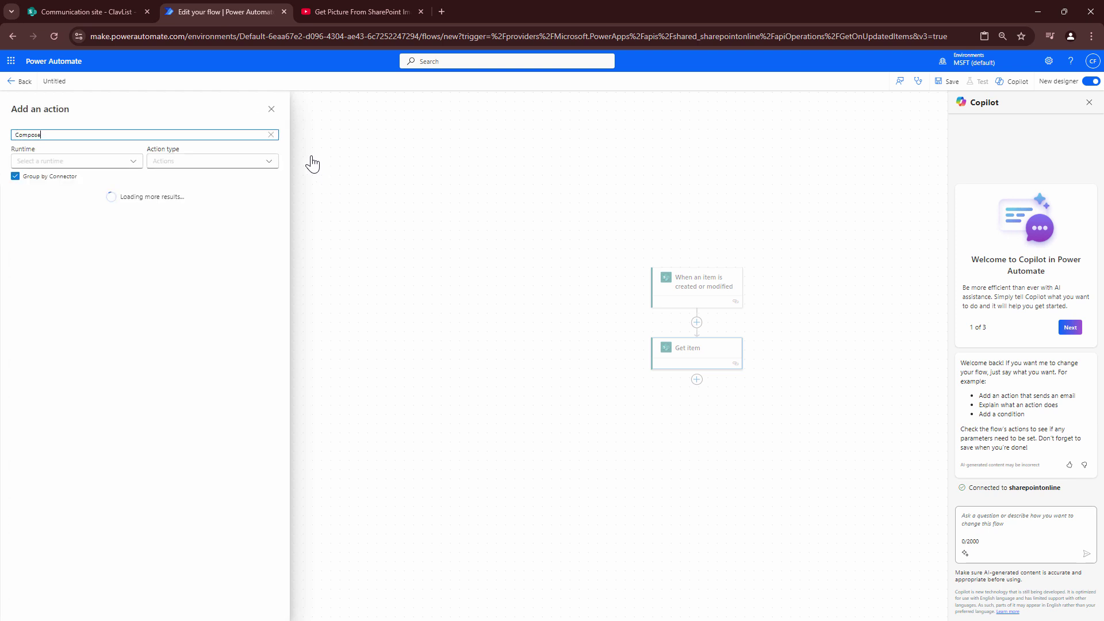
click(148, 233)
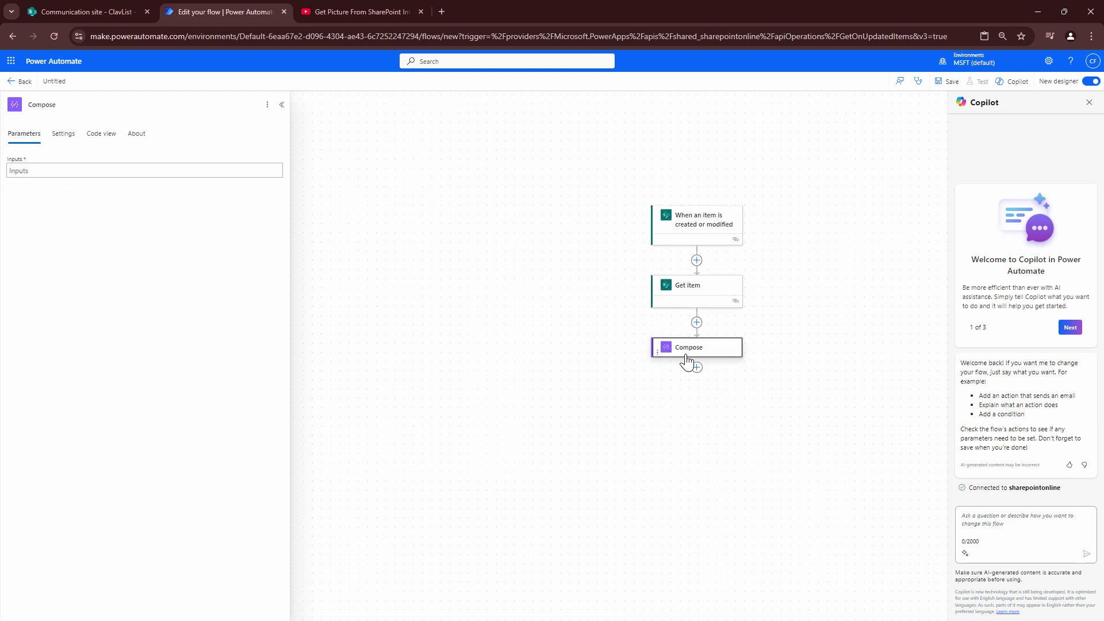
Search the dynamic content for the Compose inputs for spimg, and check the image column's name in ClavList
click(156, 171)
click(283, 167)
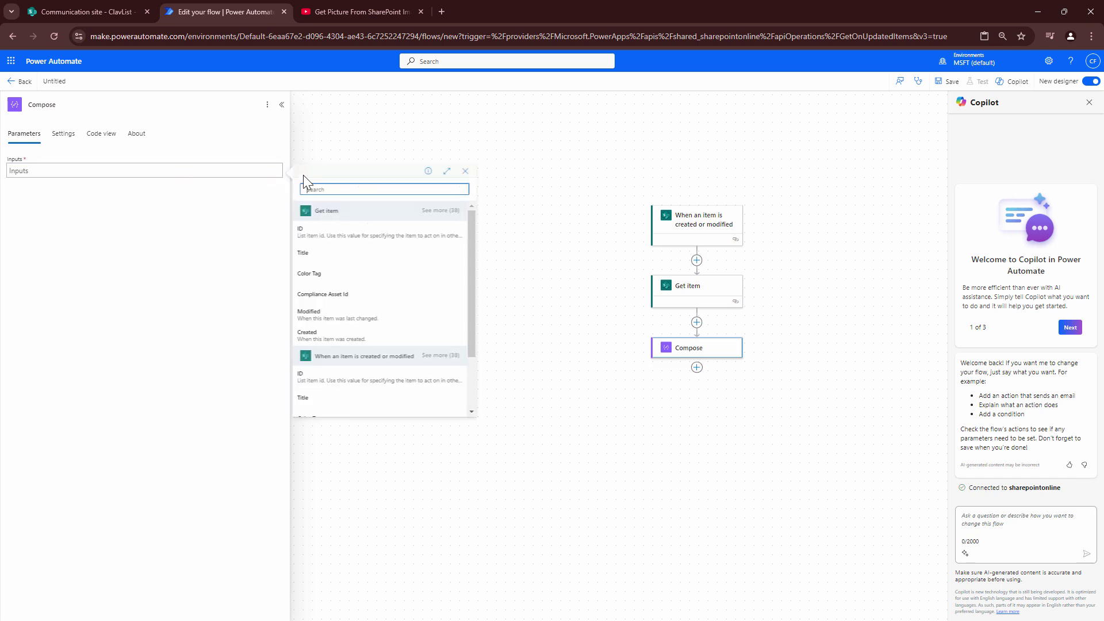
text(spimg)
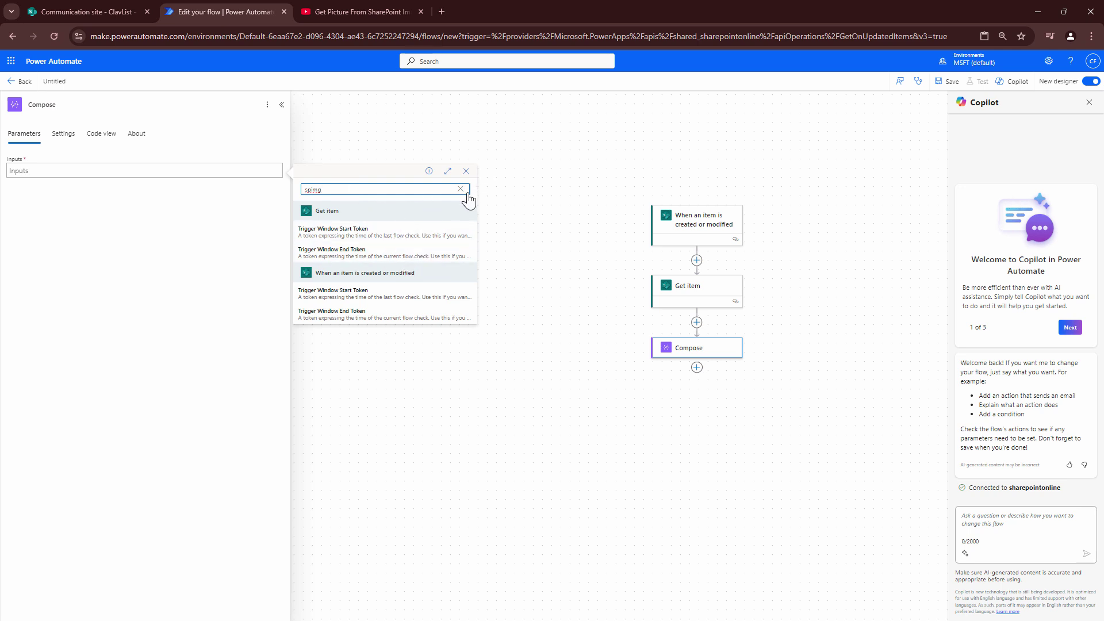
click(104, 10)
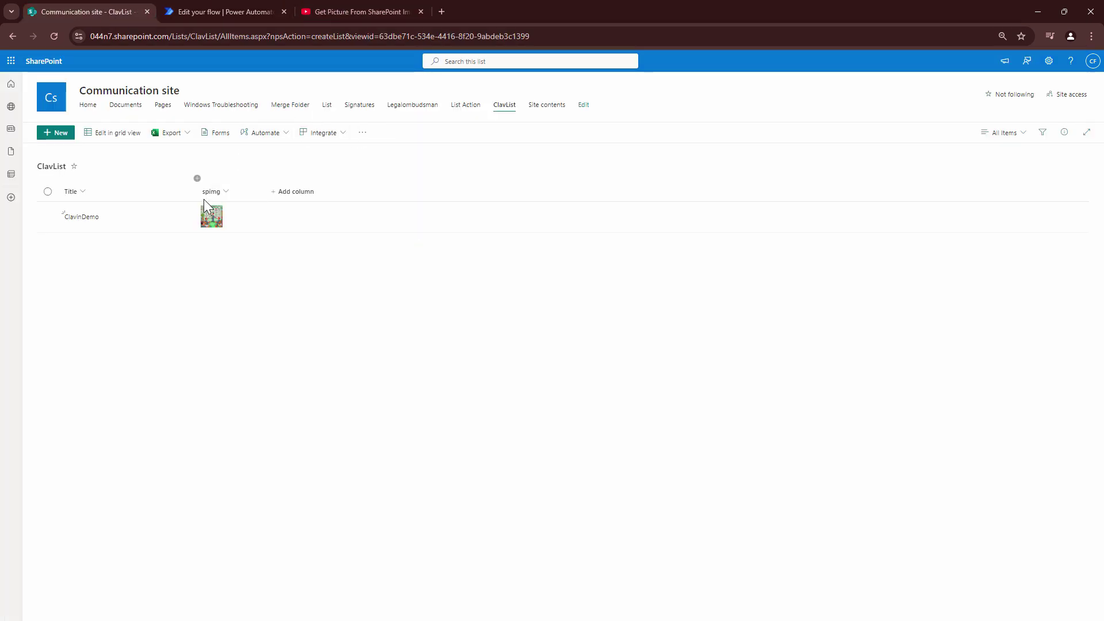
click(205, 10)
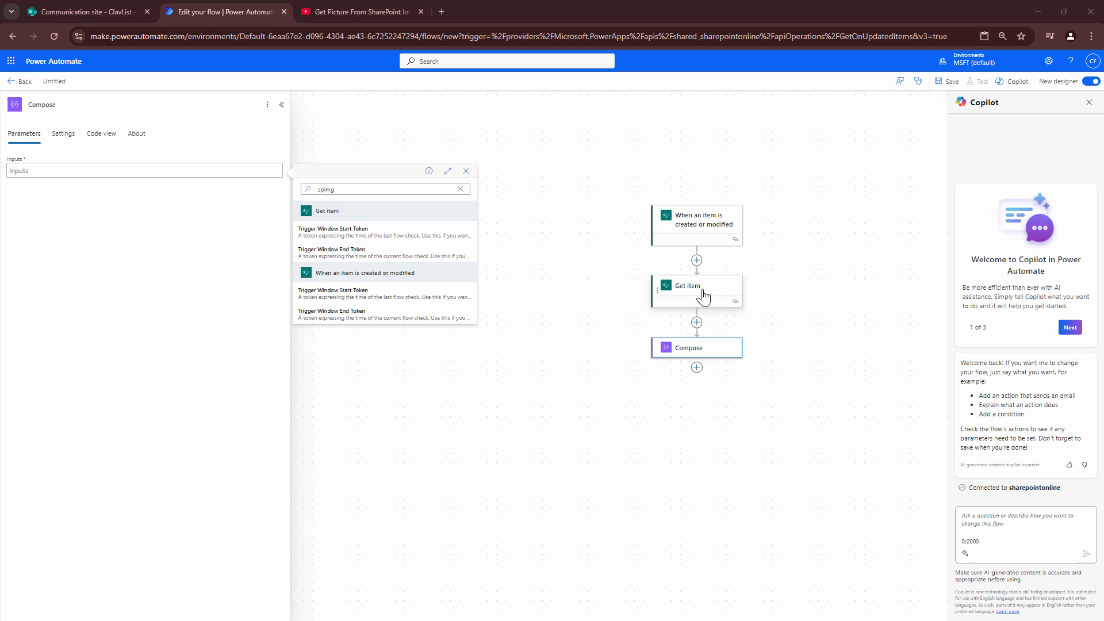
Insert a Send an HTTP request to SharePoint action between Get item and Compose, with Communication site as its site address
click(698, 323)
click(697, 323)
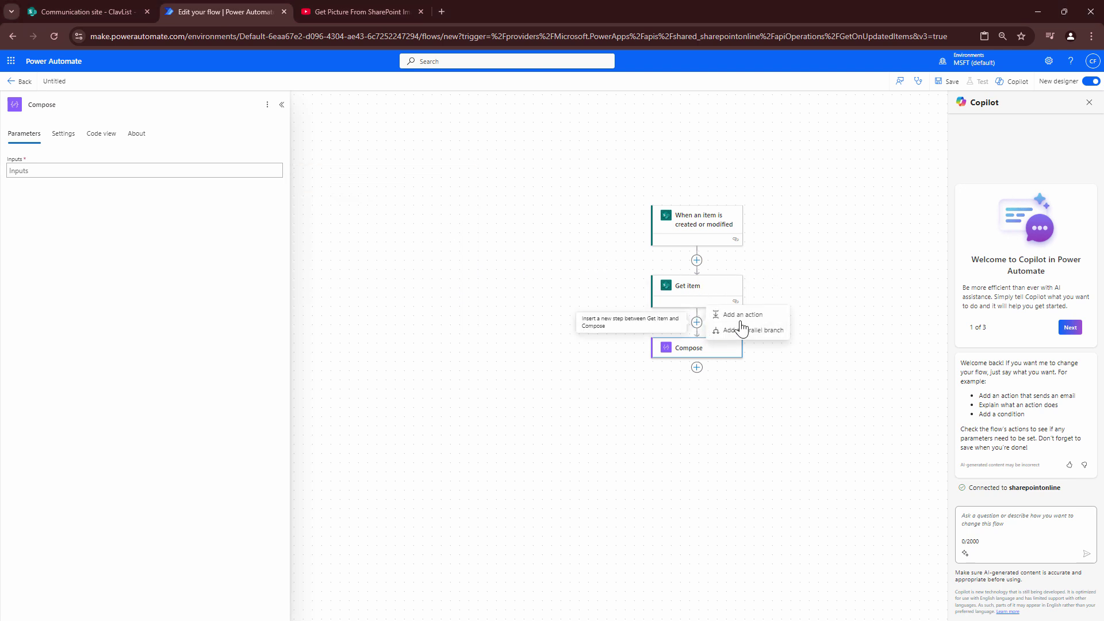
click(742, 316)
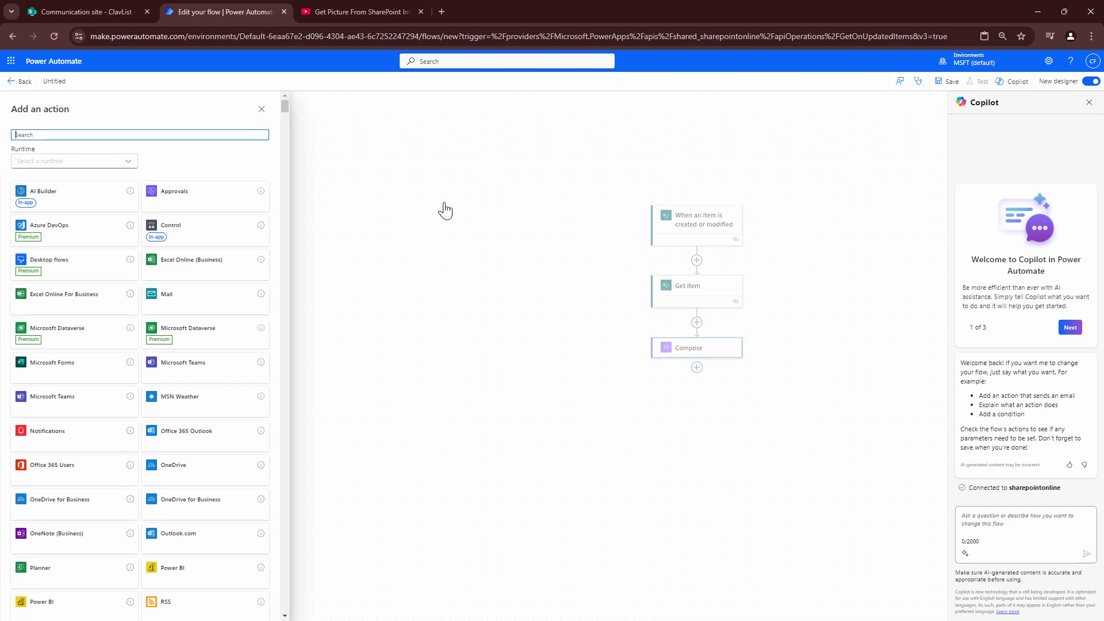
text(HTTP)
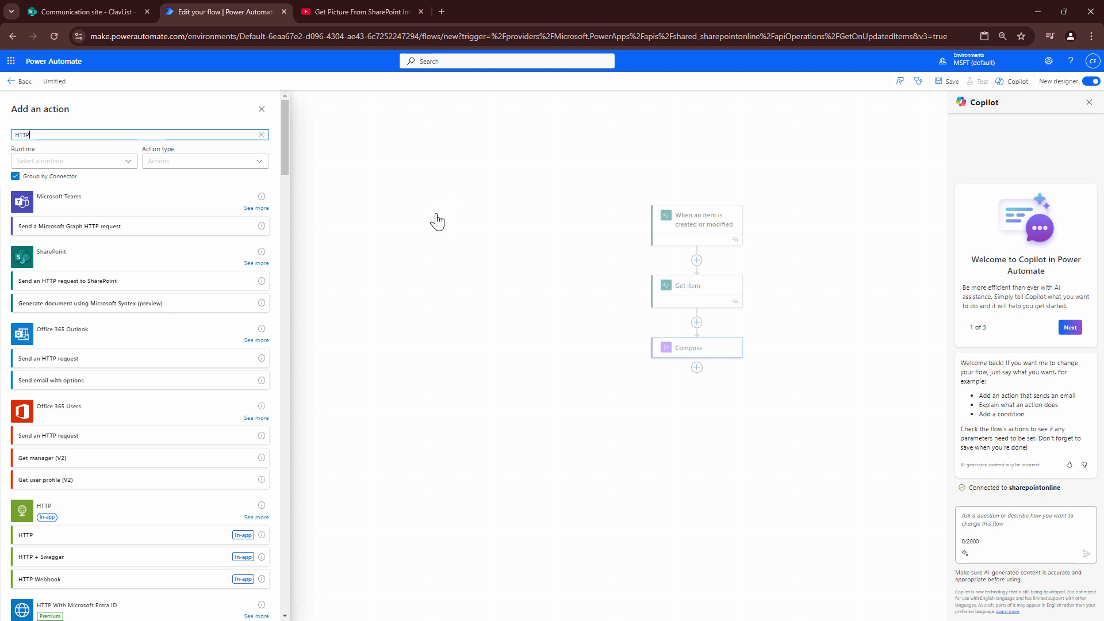
click(111, 288)
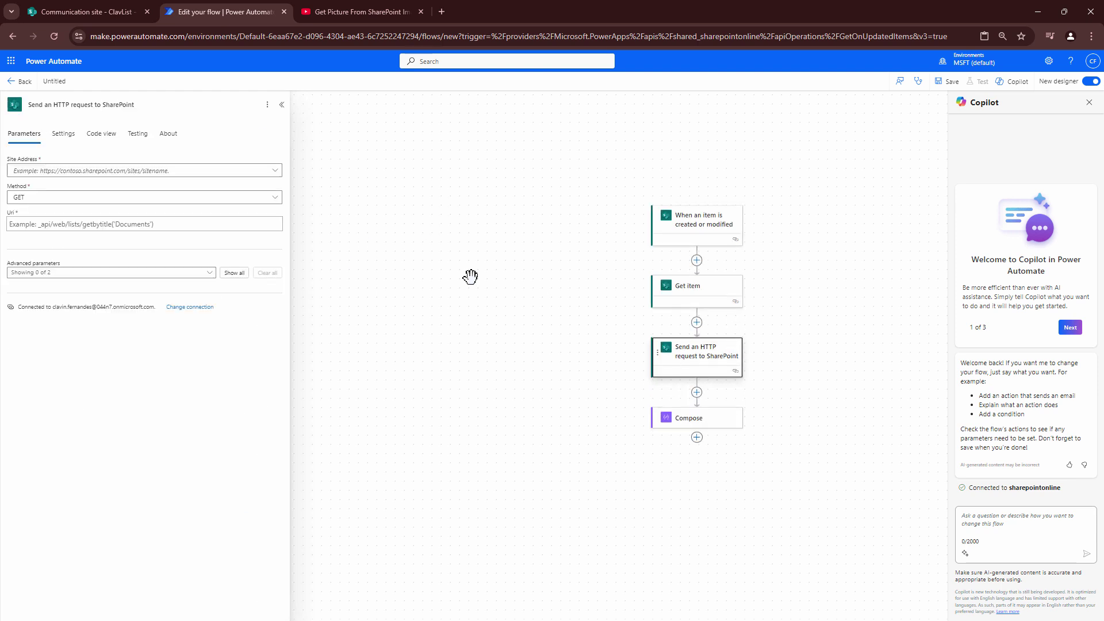
click(275, 173)
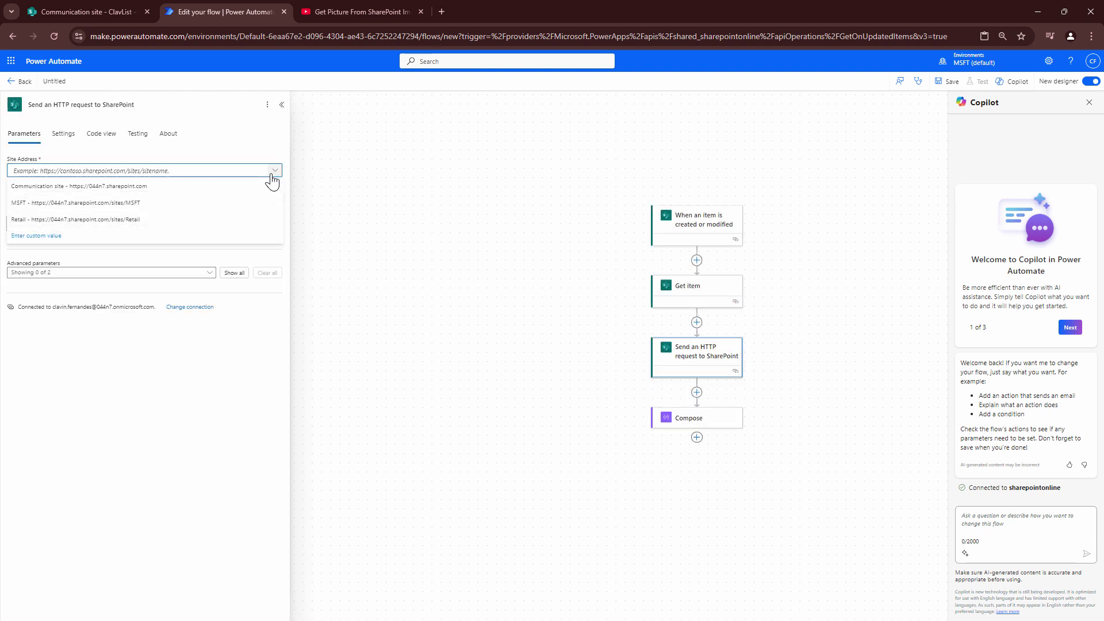
click(226, 186)
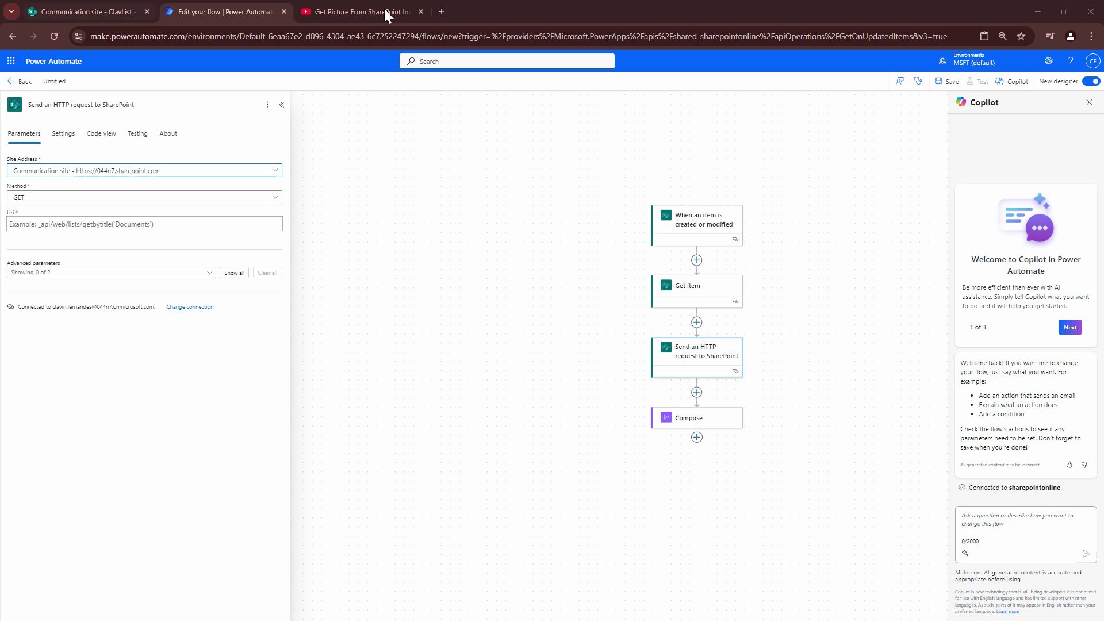
Duplicate the ClavList browser tab and open the site's REST endpoint /_api/lists/ in the copy
click(65, 12)
right_click(64, 11)
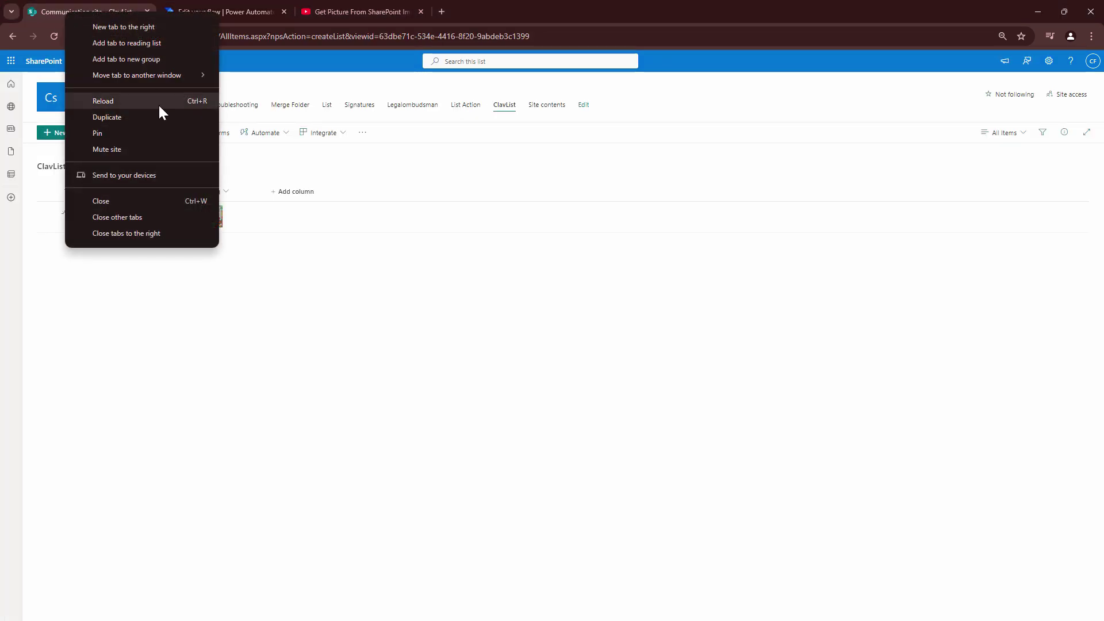
click(154, 126)
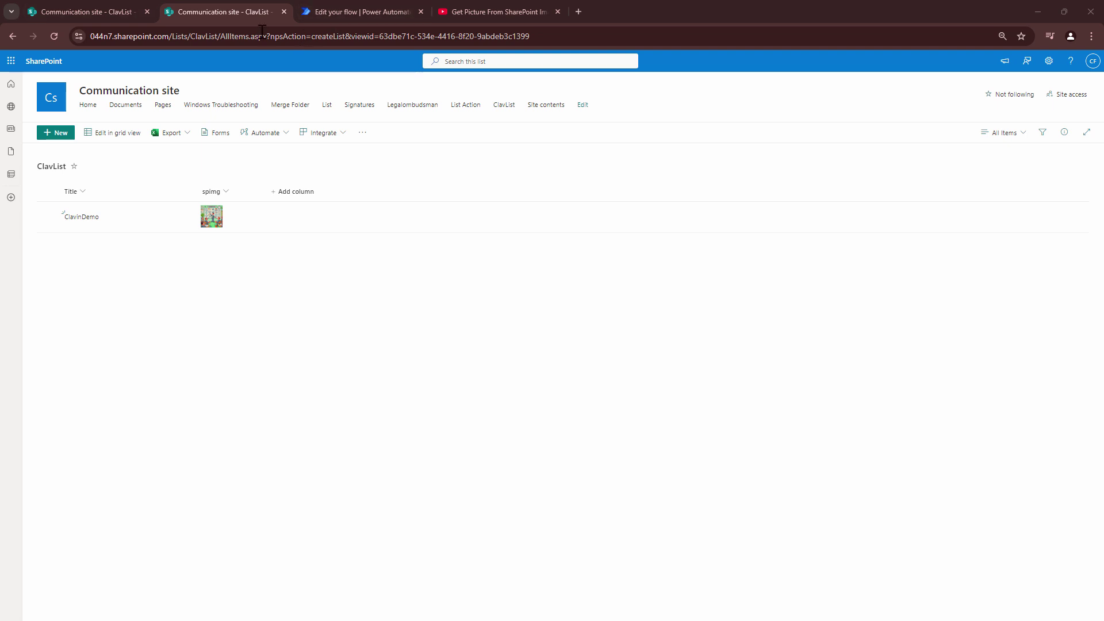
drag(172, 36, 847, 47)
key(BackSpace)
text(_api/lists/)
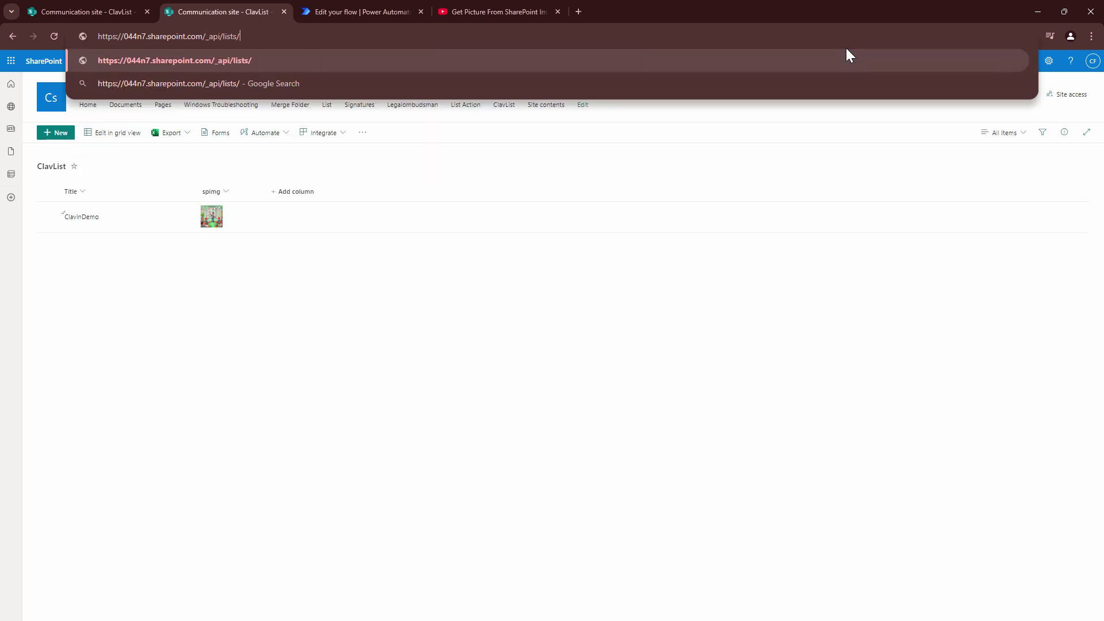
key(Return)
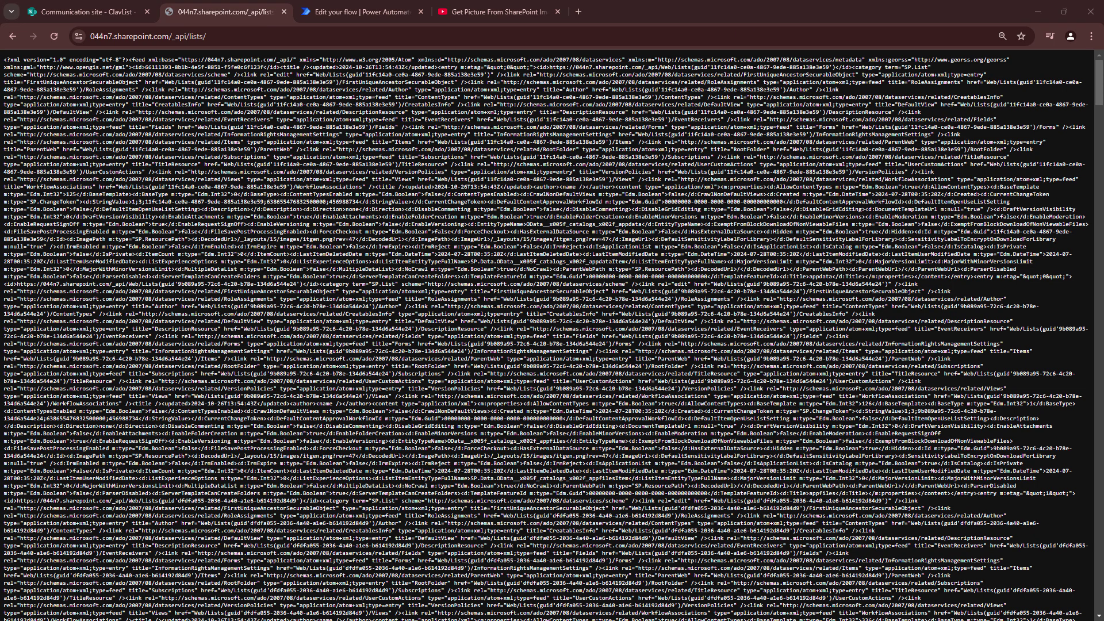
Extend the REST address to /_api/lists/getbytitle('ClavList') and open it, checking the list's title in SharePoint
click(229, 37)
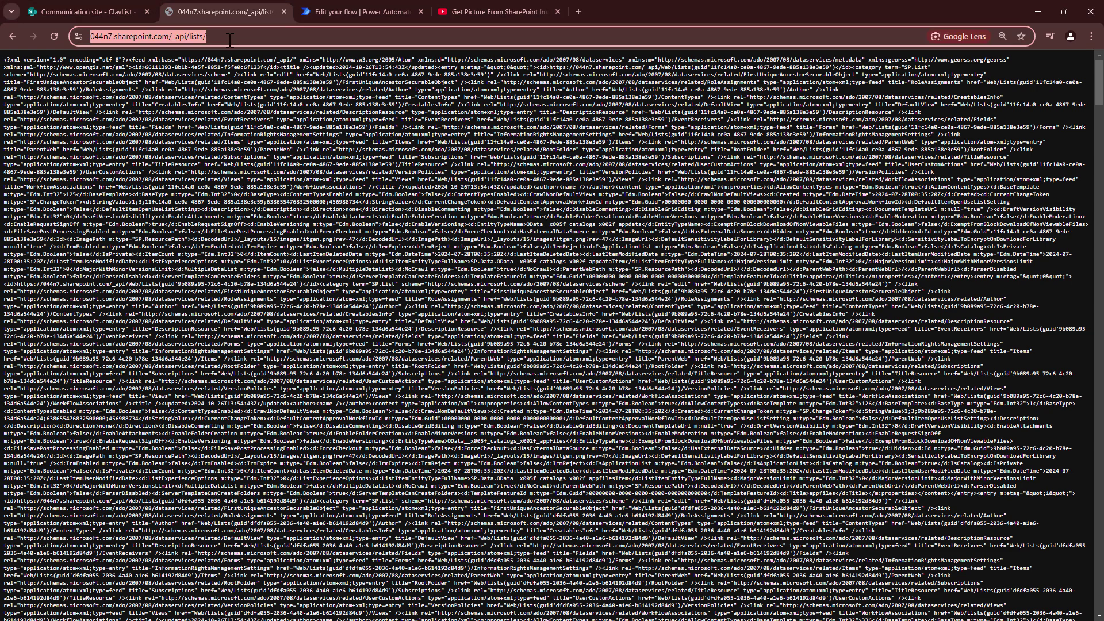
click(230, 38)
text(getbytitle)
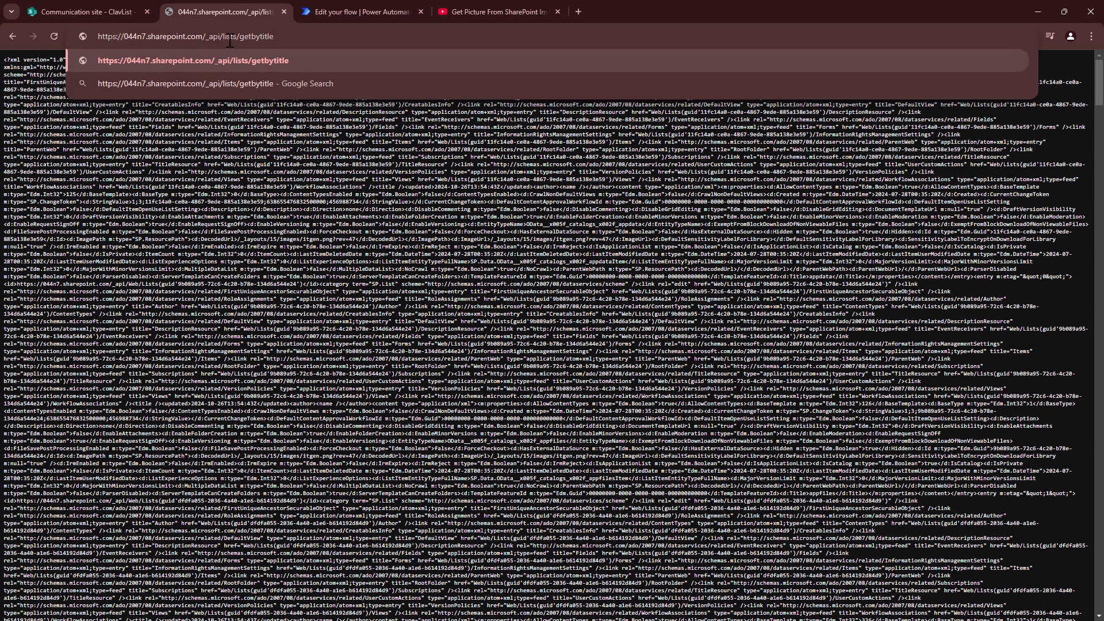
text(()''ClavLos'))
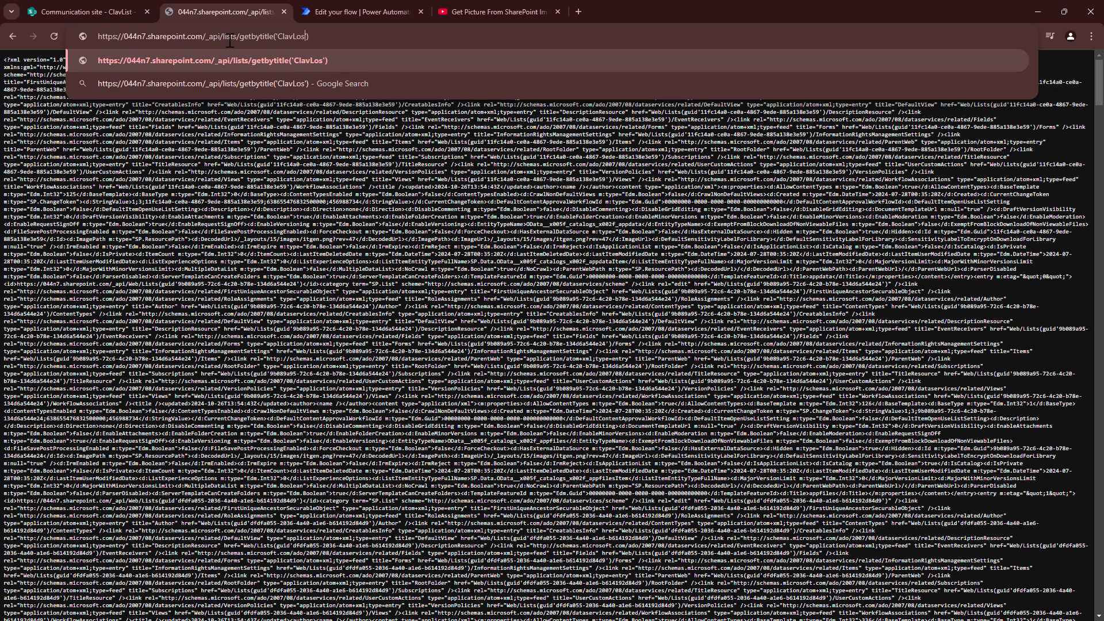
key(BackSpace)
text(ist)
click(118, 9)
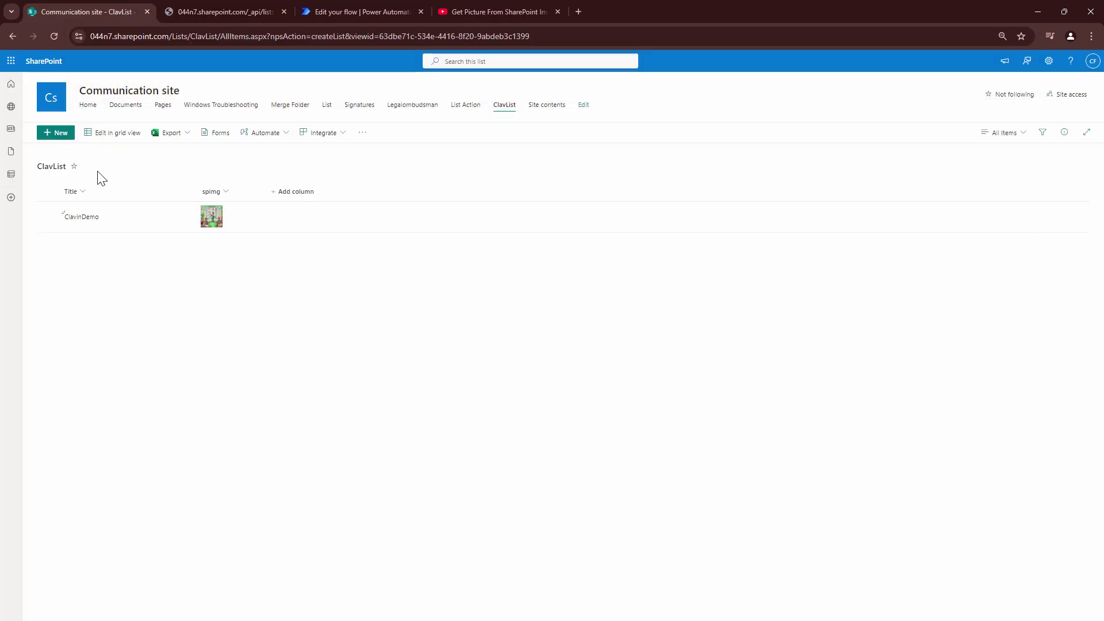
click(252, 9)
key(Return)
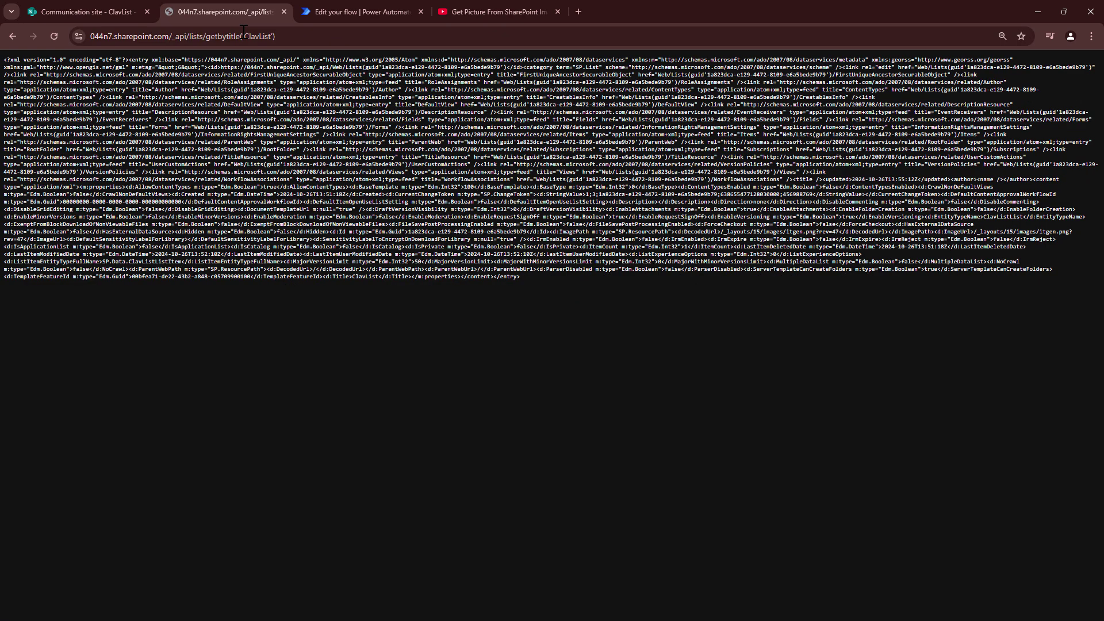
Open the REST data of the list's first item by appending /items(1) to the ClavList address
click(354, 34)
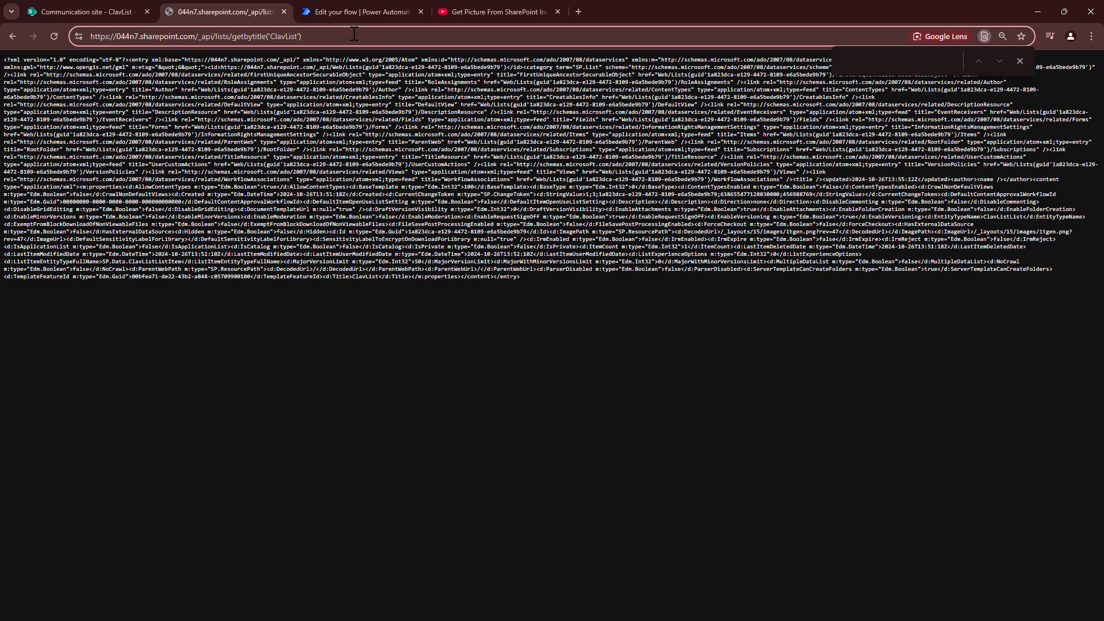
text(/)
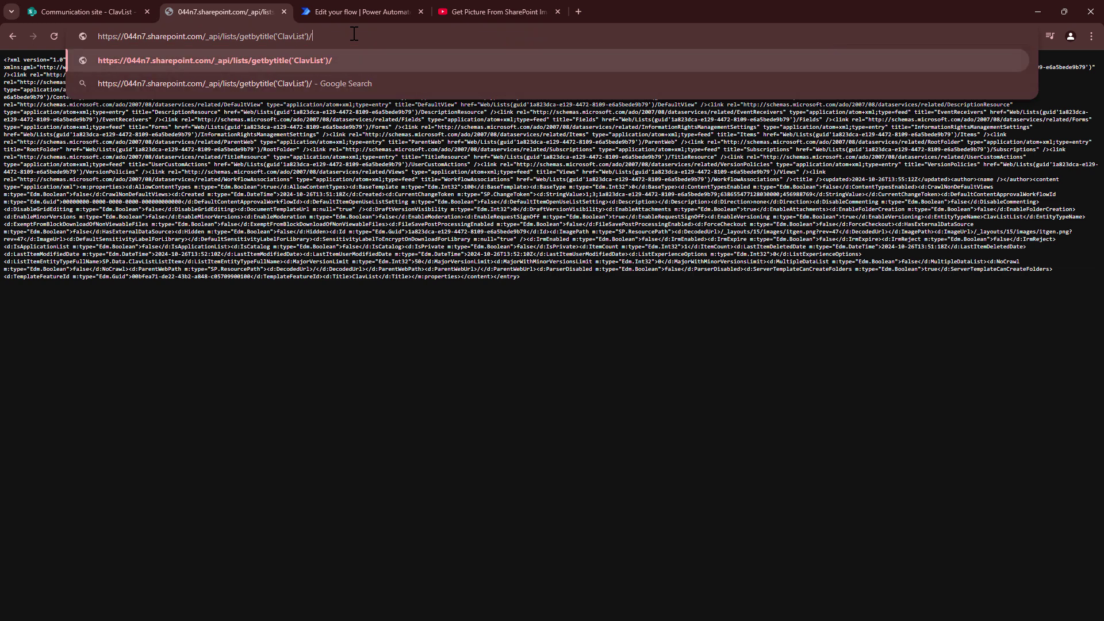
text(item)
text(s)
text(())
text(1)
key(Return)
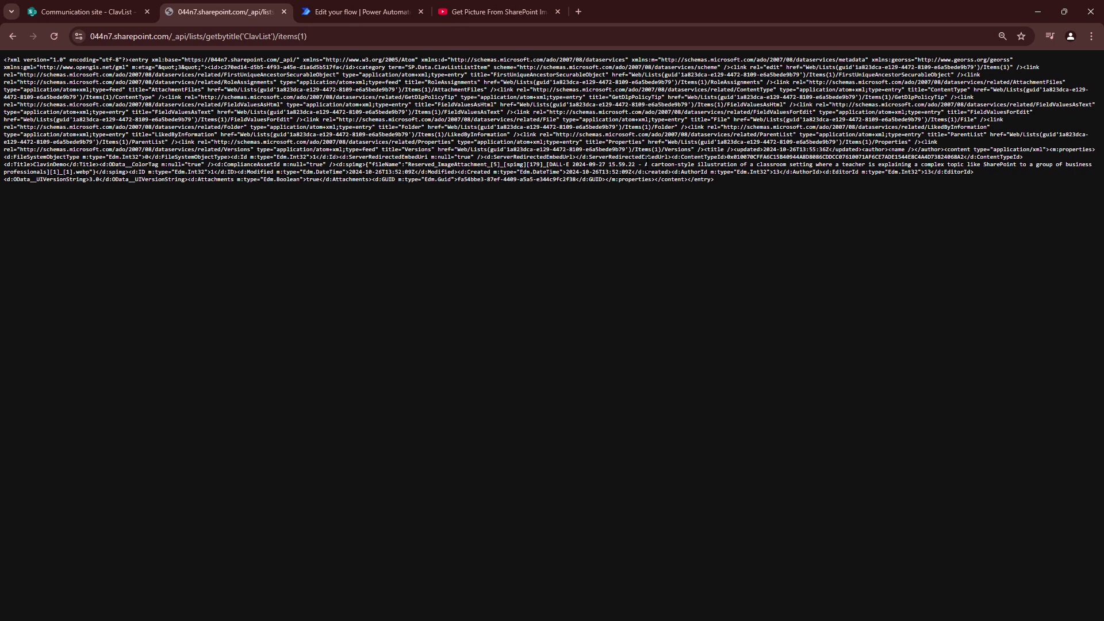
Locate the spimg field in the item's XML and open it alone by appending /spimg to the address
click(1091, 36)
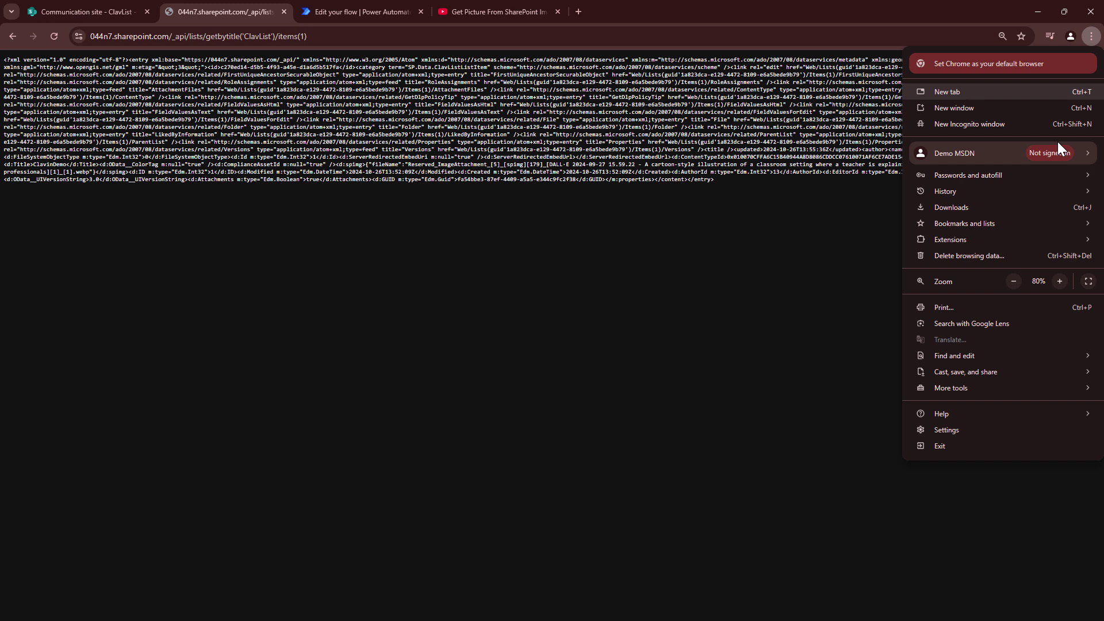
click(1059, 281)
click(1059, 282)
click(723, 306)
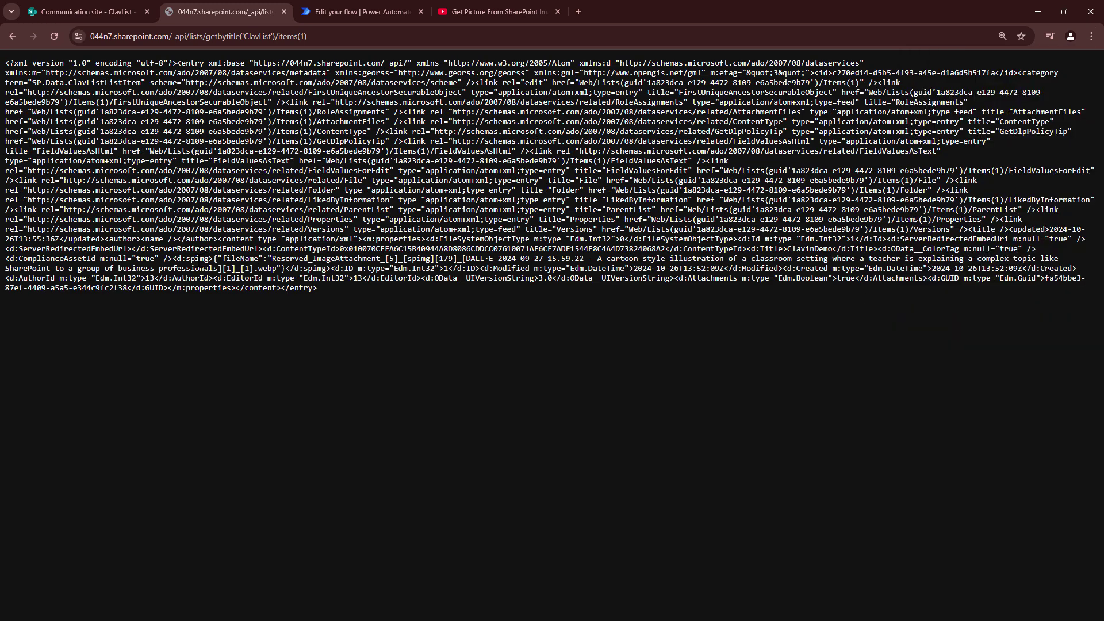
double_click(197, 259)
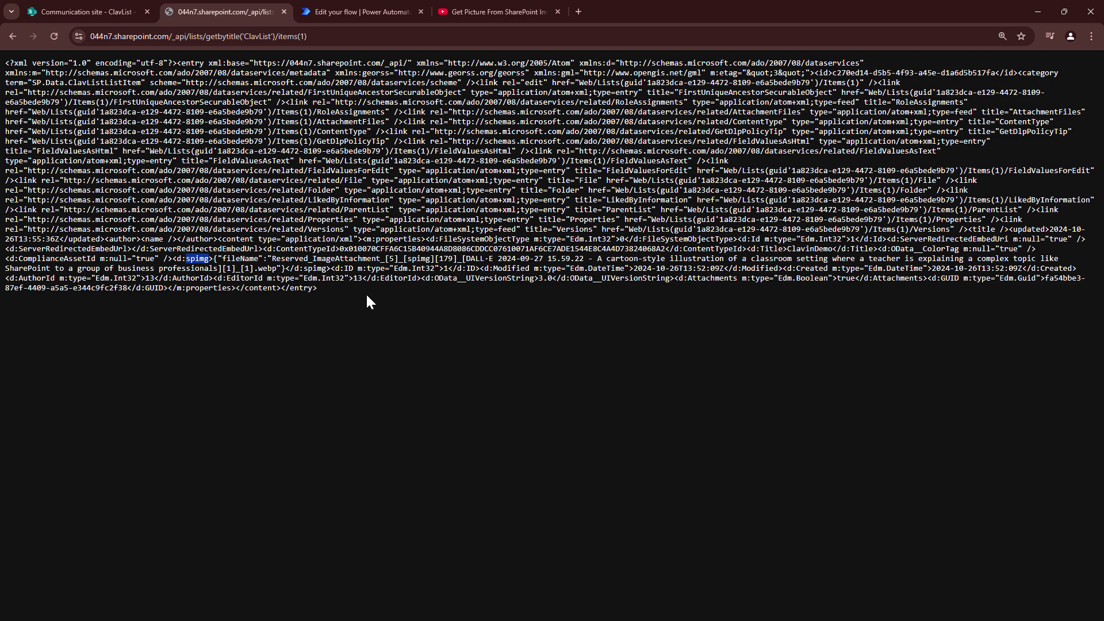
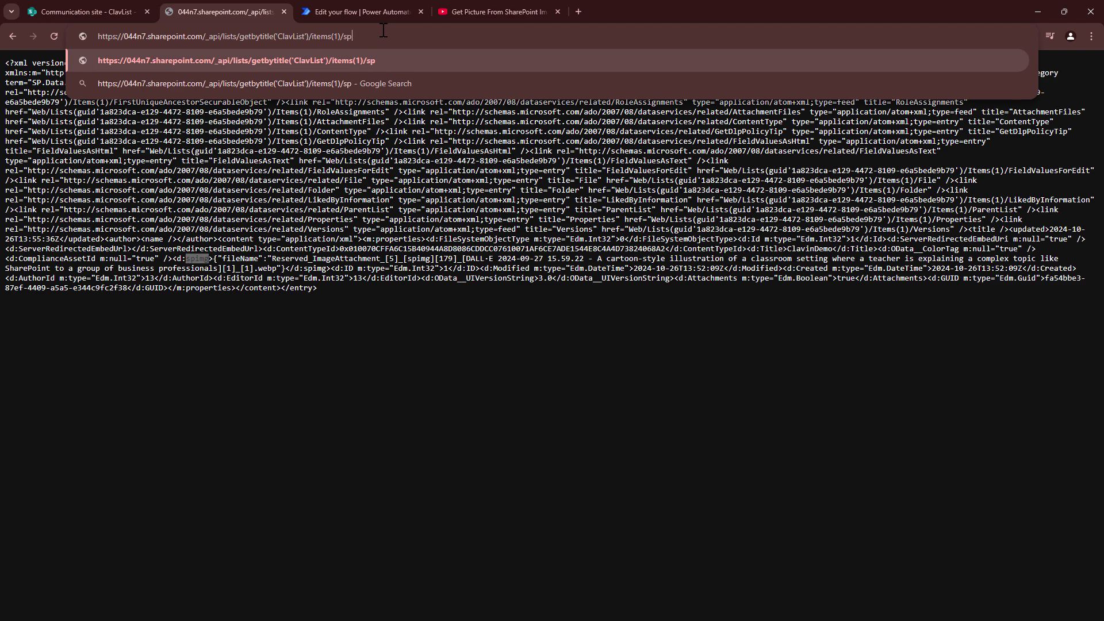
key(Return)
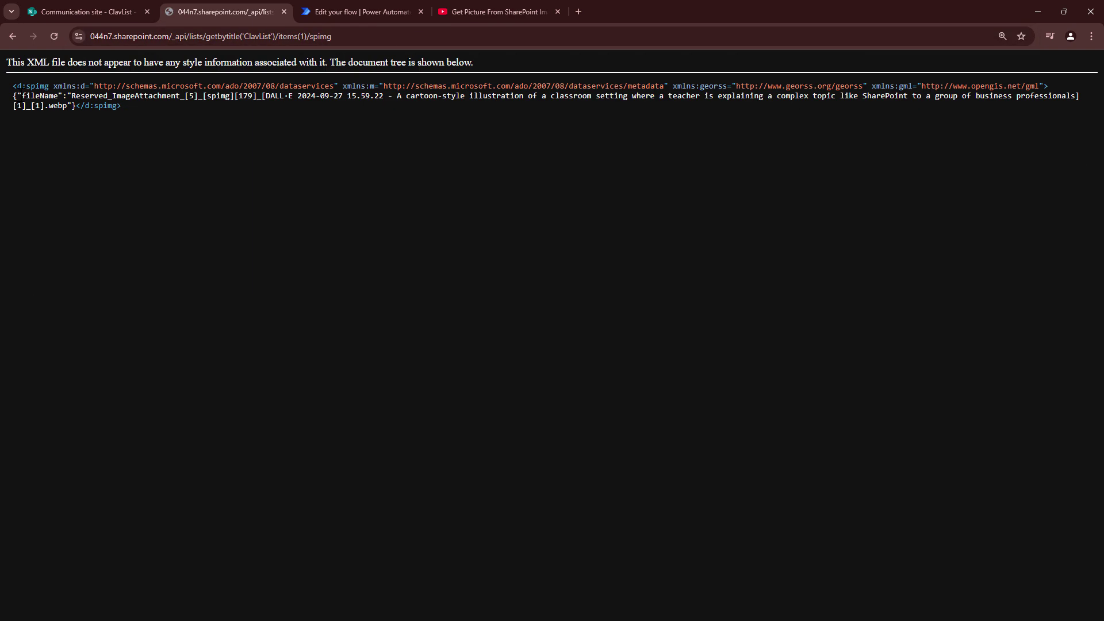
Copy the .webp file name from the spimg data and duplicate this REST browser tab
drag(17, 96, 62, 105)
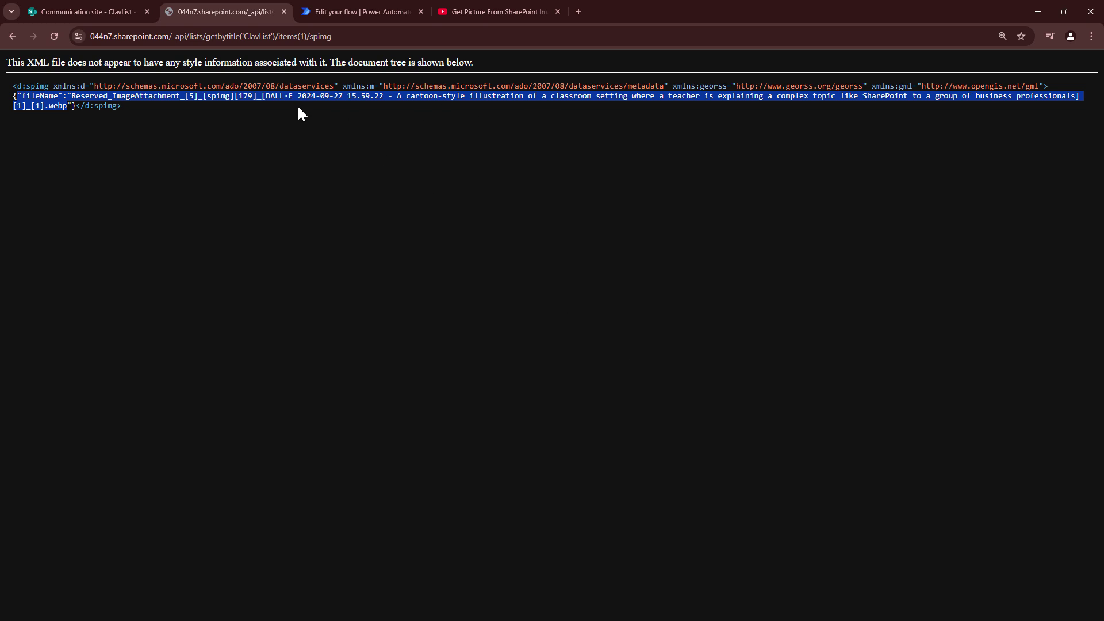
click(72, 104)
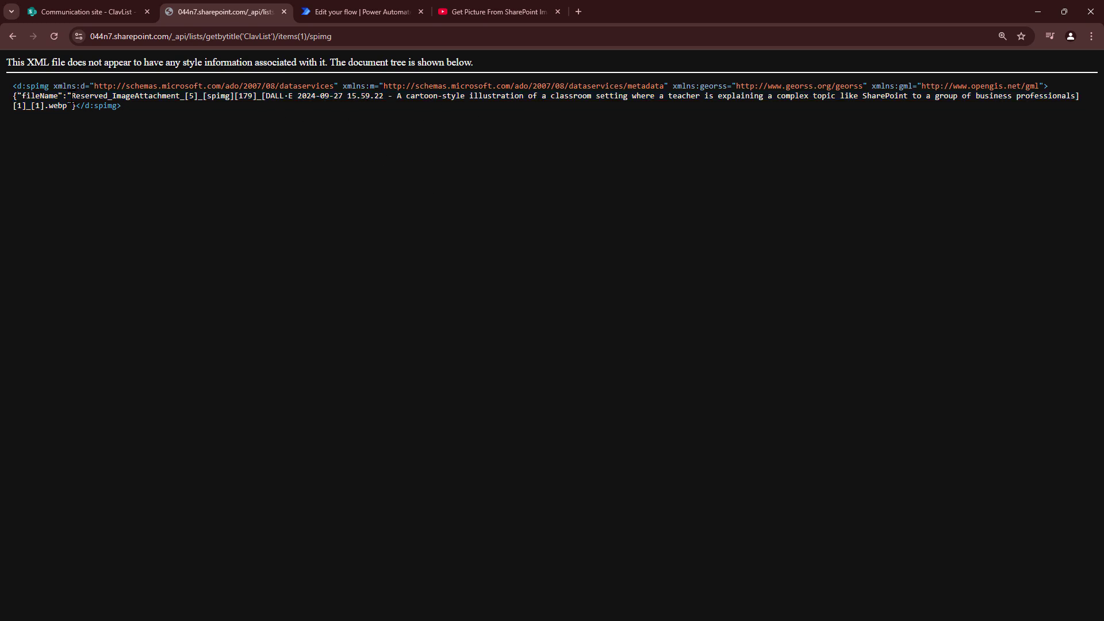
drag(69, 106, 72, 96)
right_click(109, 96)
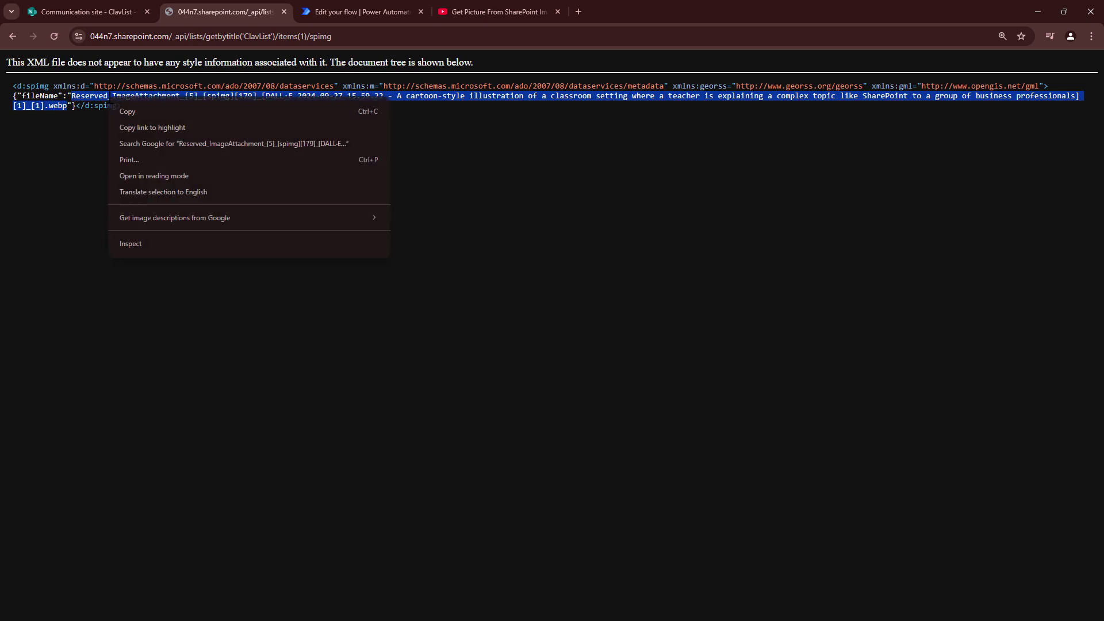
click(161, 114)
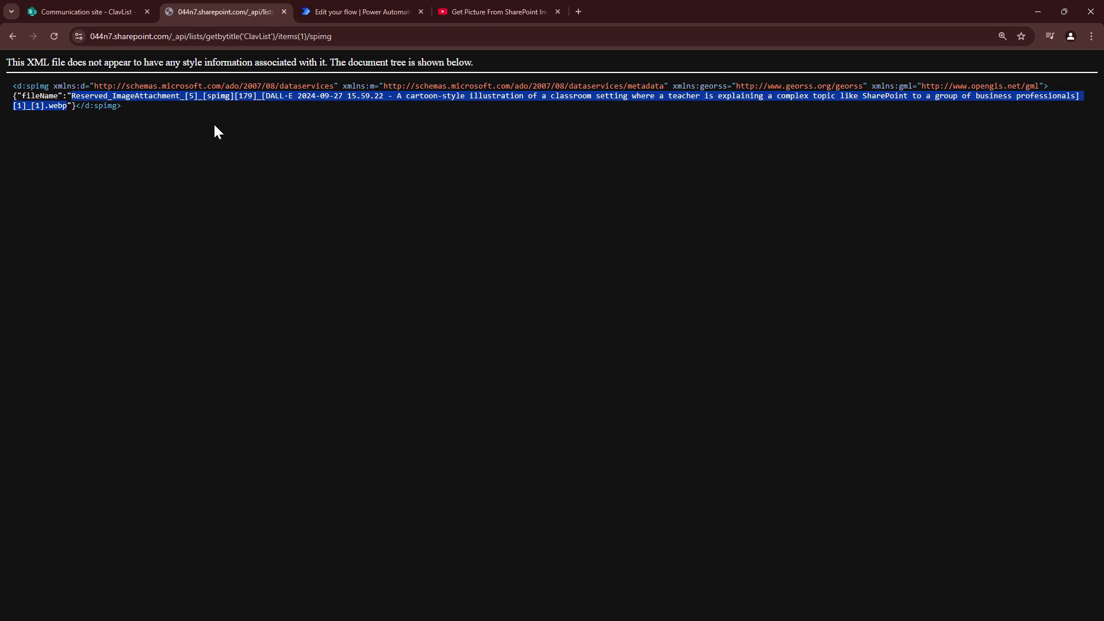
right_click(248, 14)
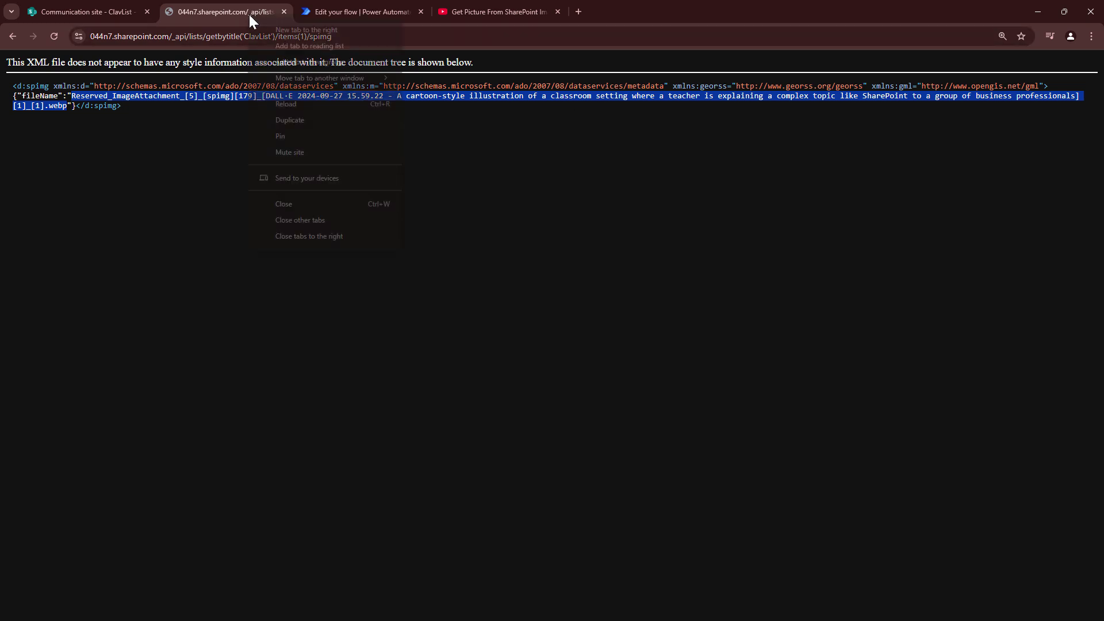
click(343, 121)
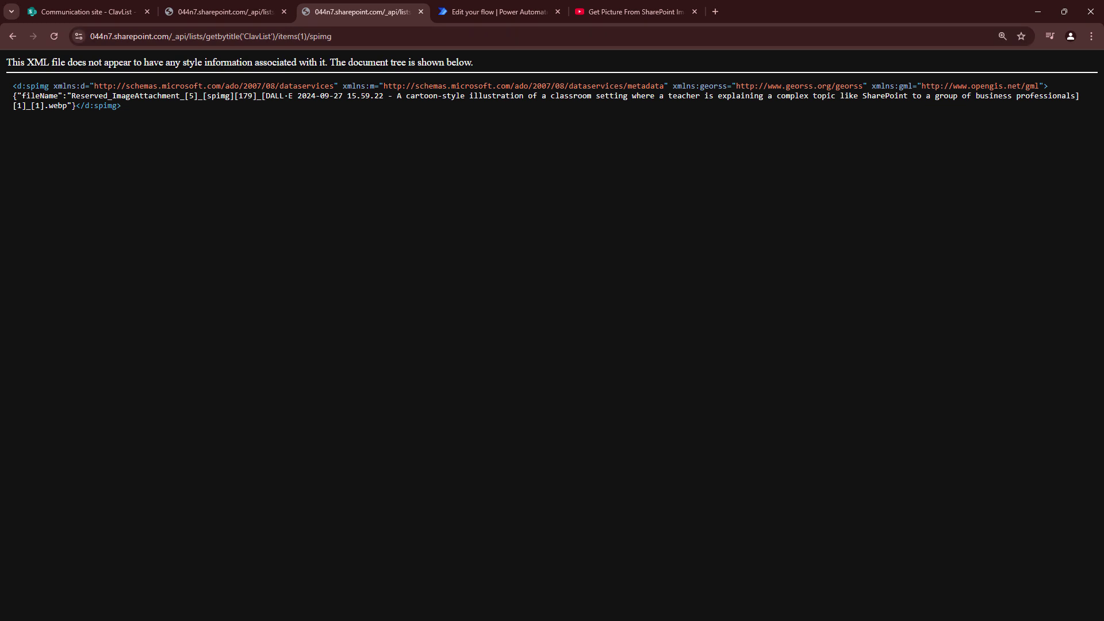
In the duplicate, try to open the copied file name under /_api/lists/ClavList/Attachments/1/
click(244, 30)
key(ctrl+v)
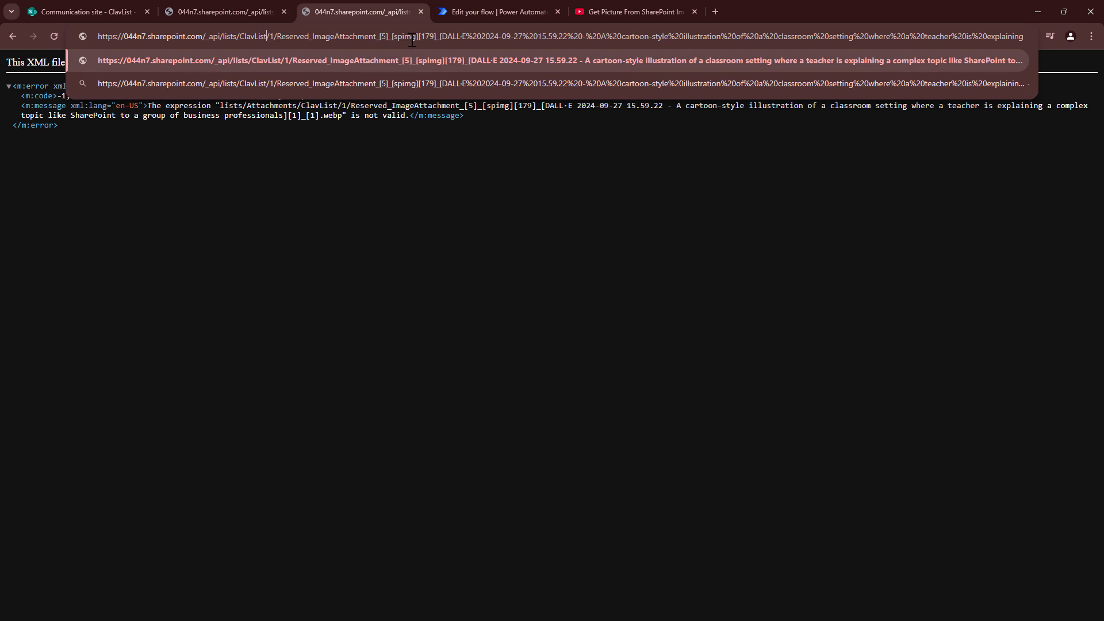
text(/)
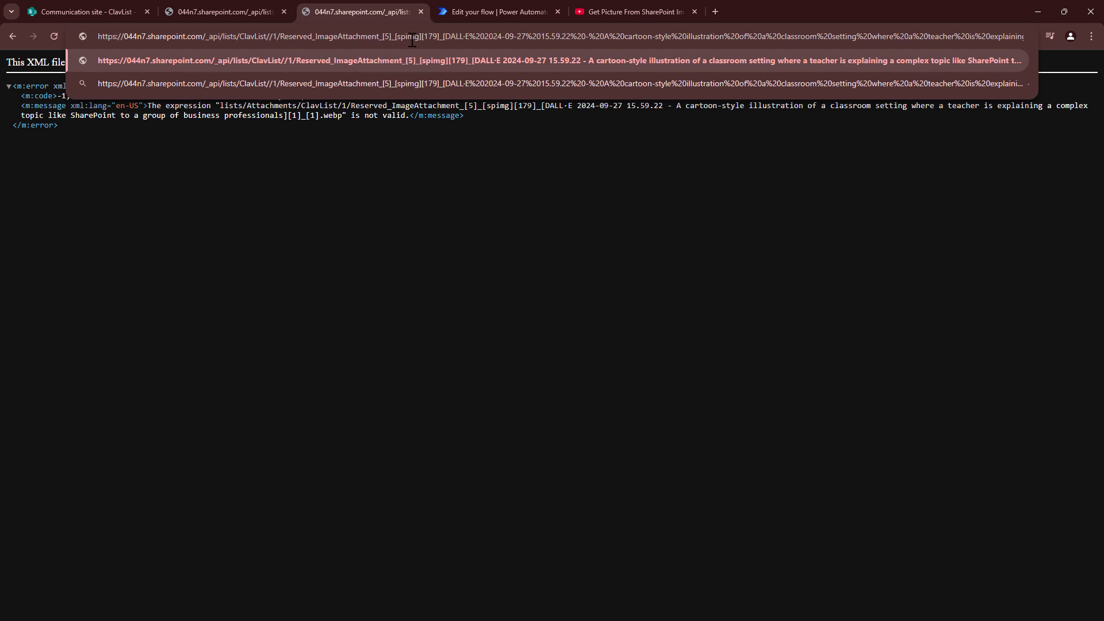
text(Attachments)
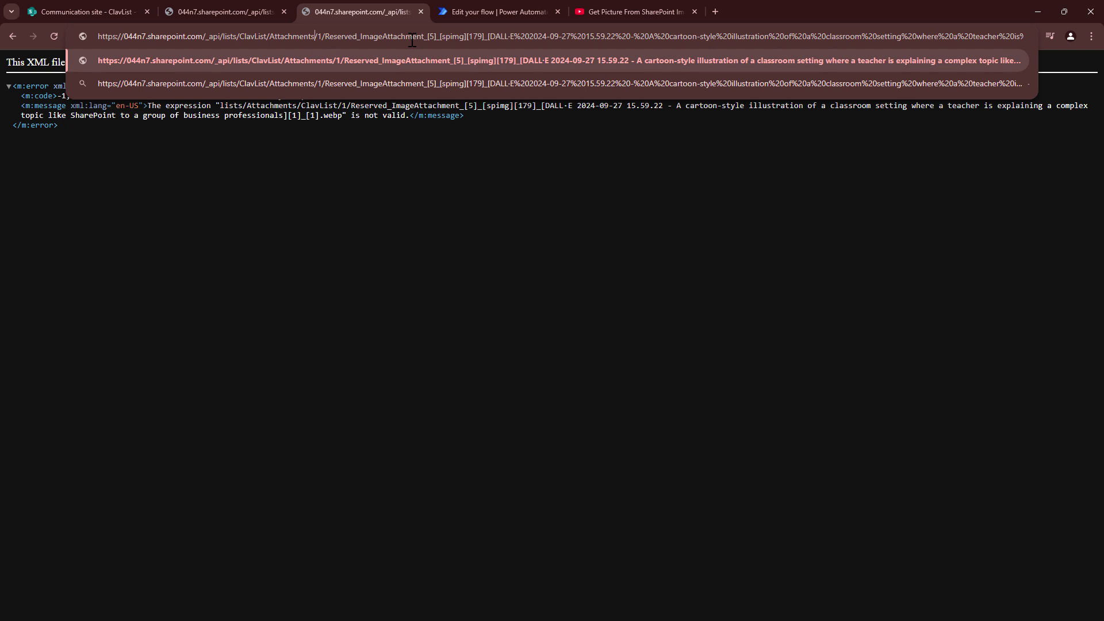
key(Return)
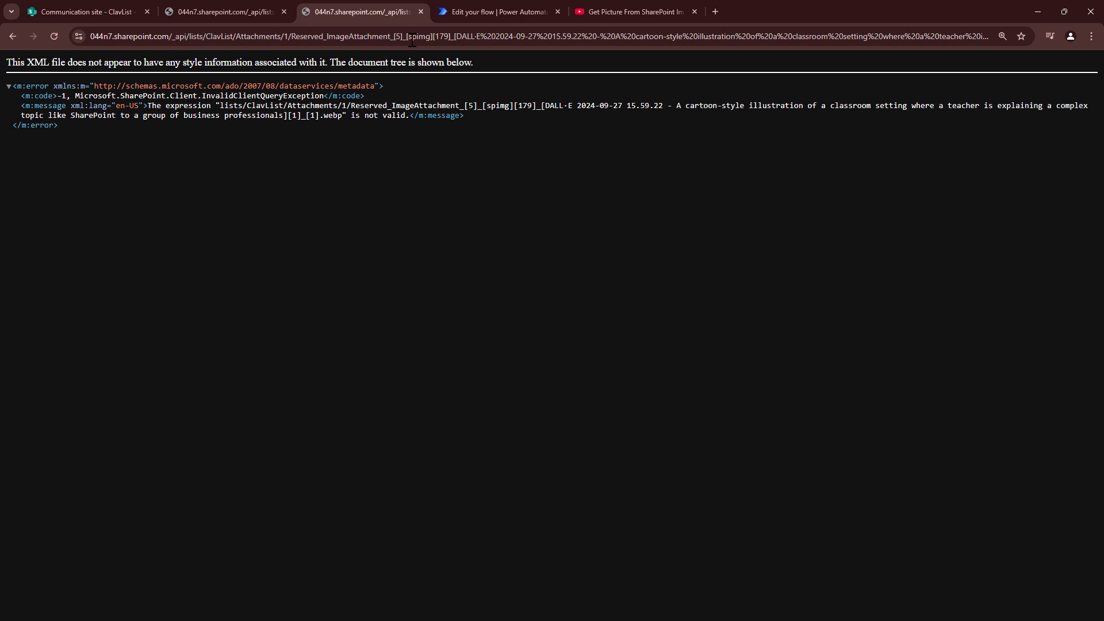
Remove _api from the attachment address to download the .webp picture, and view the downloaded file before closing it
click(189, 36)
click(189, 36)
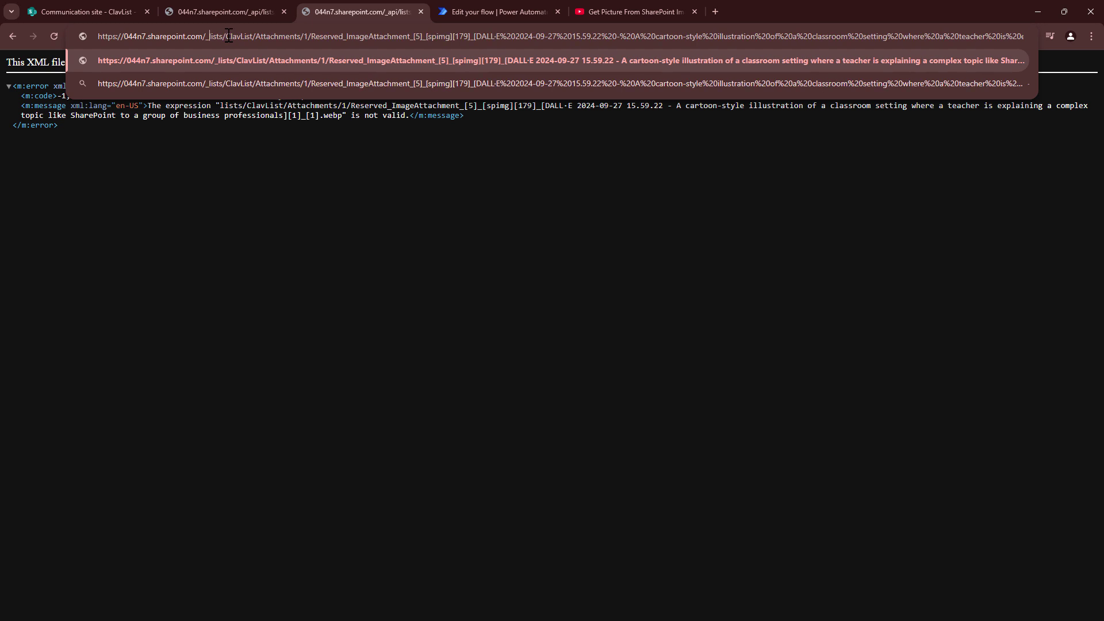
key(Return)
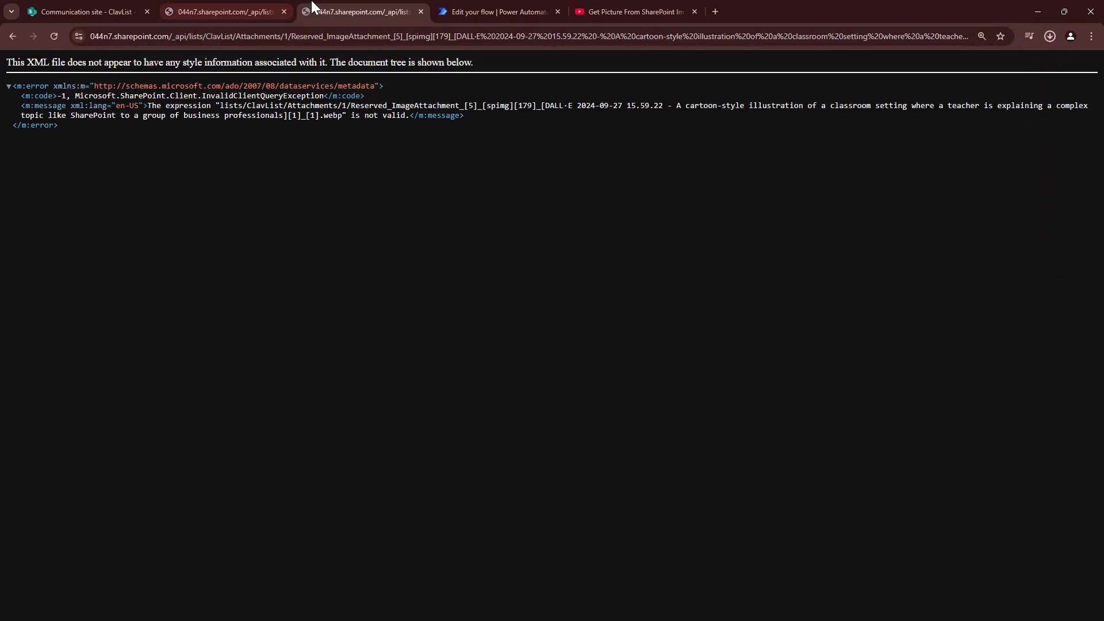
click(1050, 36)
click(985, 99)
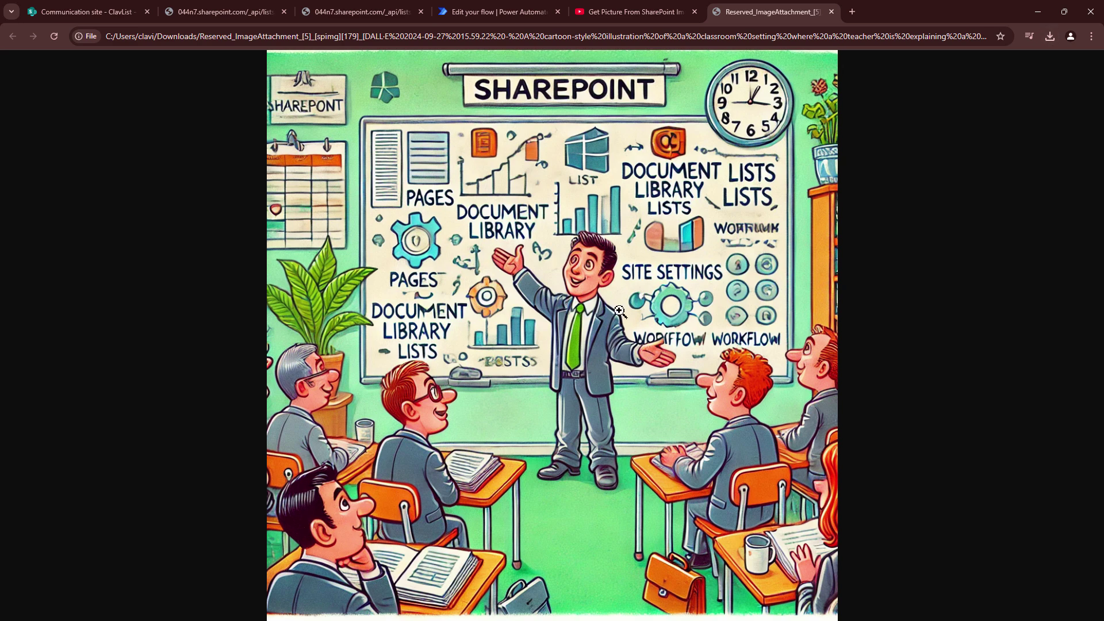
click(834, 11)
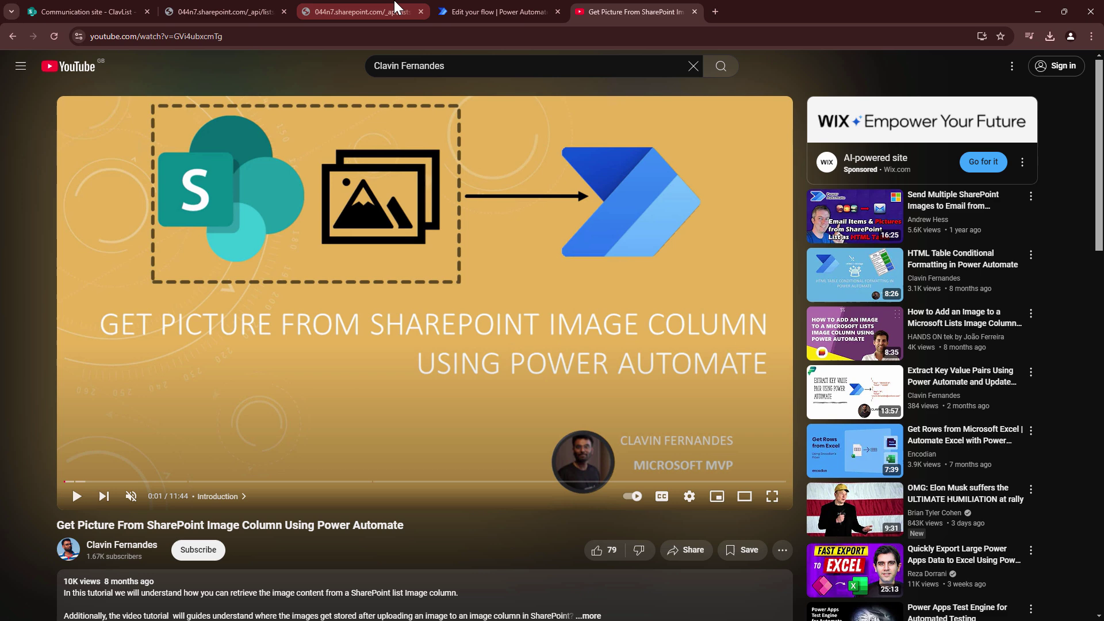
Replace the ClavinDemo item's spimg picture in ClavList with another image file using grid view, and exit grid view
click(246, 11)
click(111, 10)
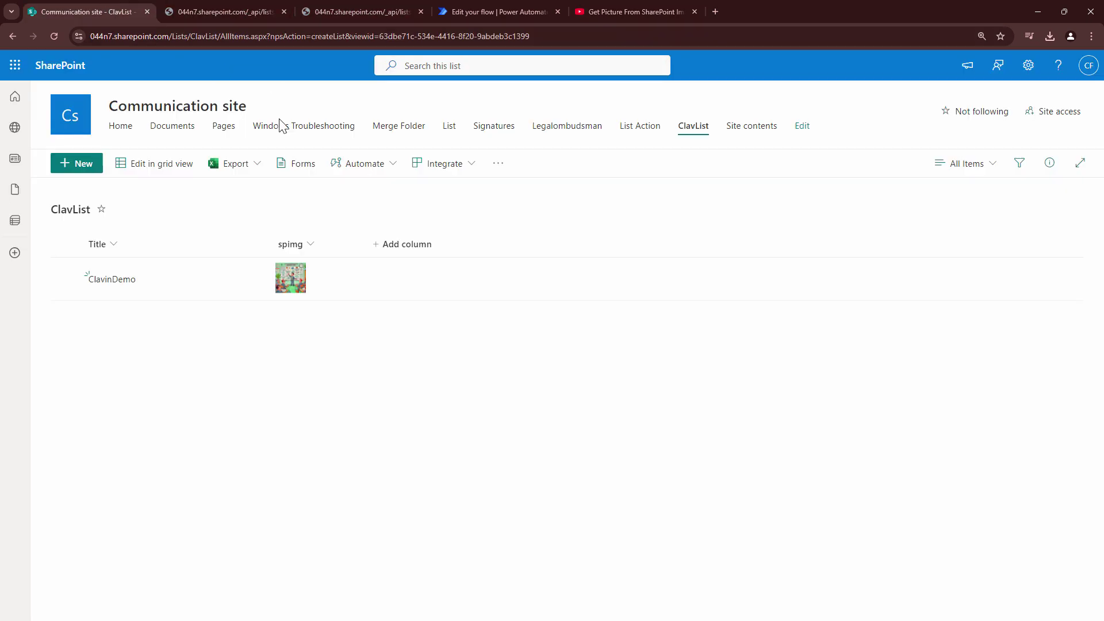
click(74, 278)
click(188, 166)
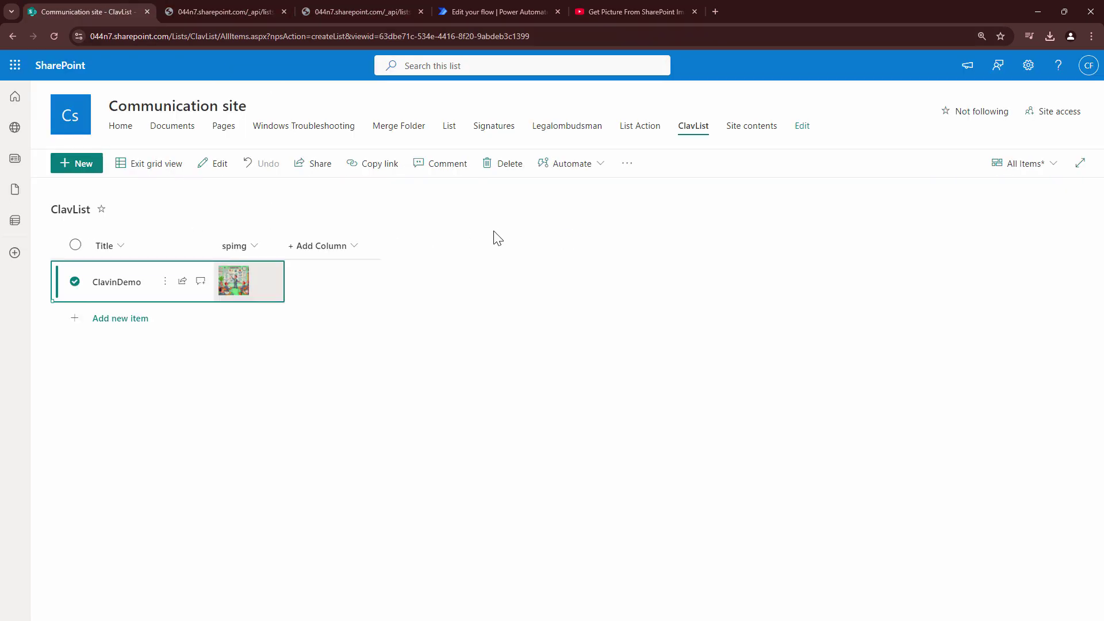
click(266, 282)
click(286, 288)
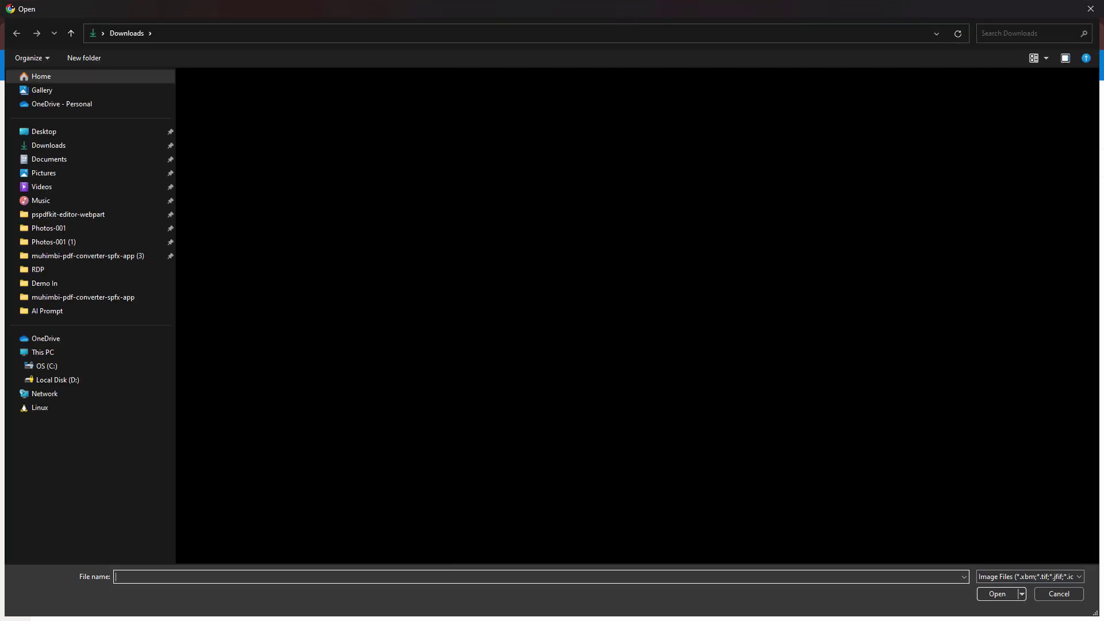
key(Escape)
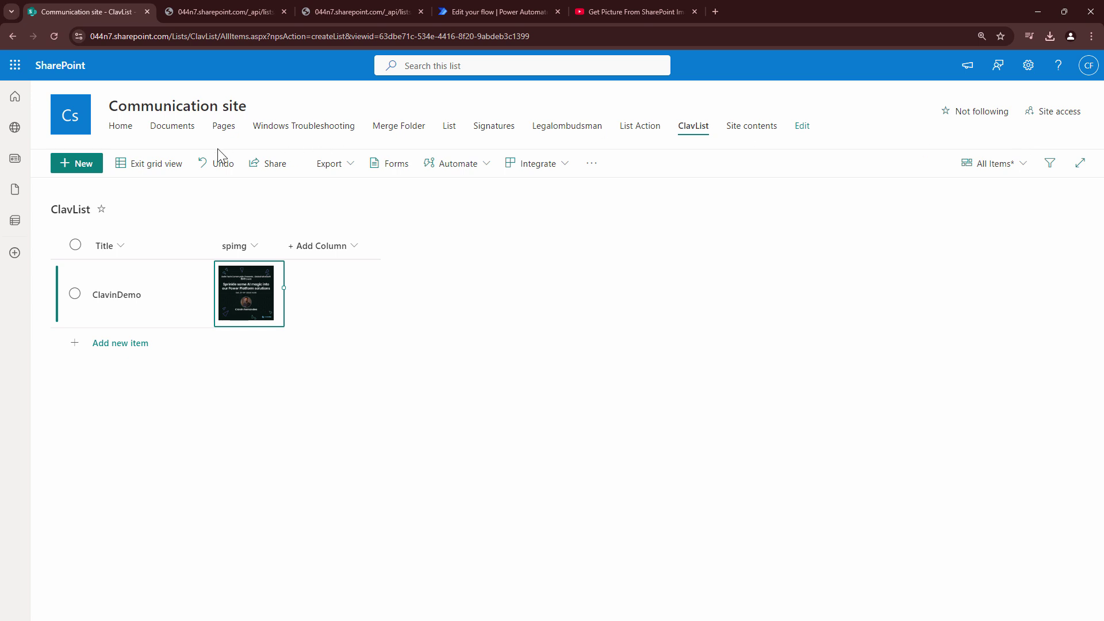
click(146, 164)
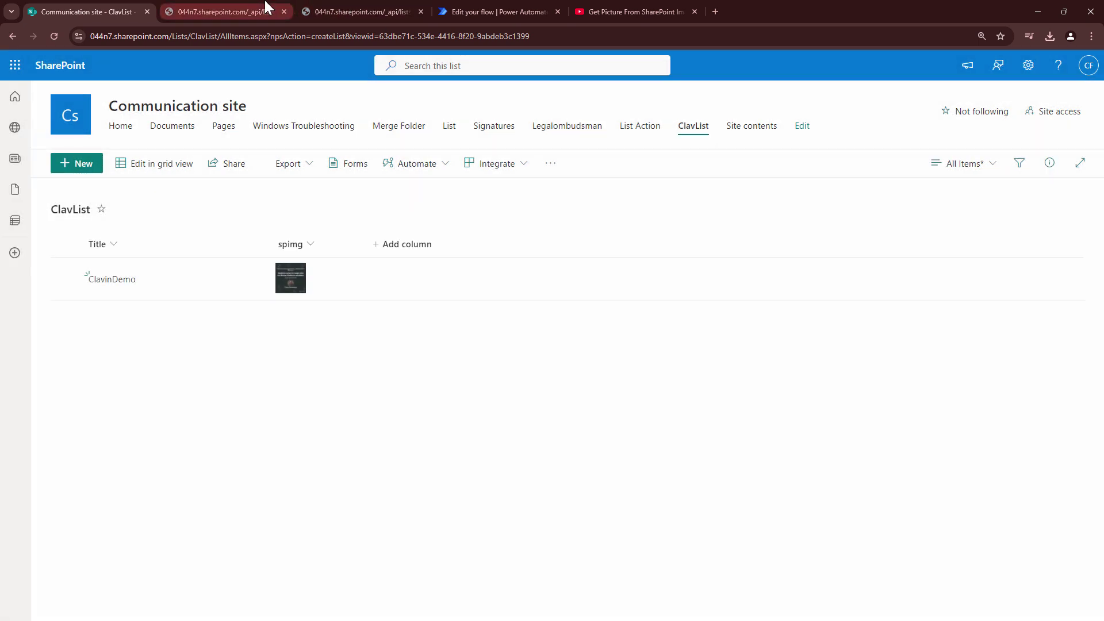
Reload the item's spimg REST data and copy the .jpeg file name
click(248, 10)
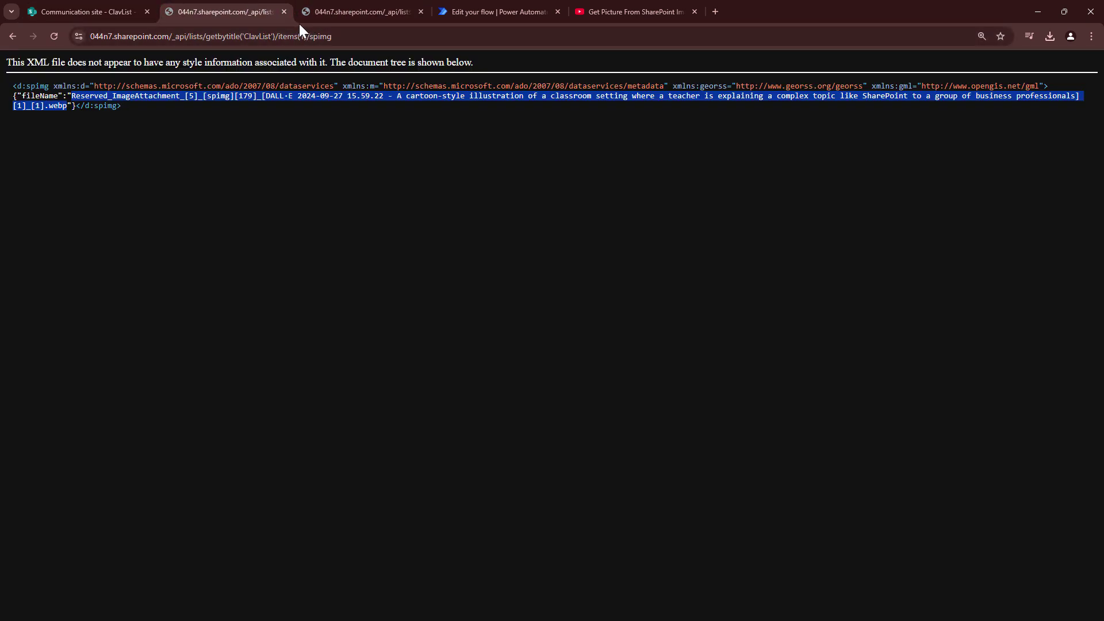
click(362, 38)
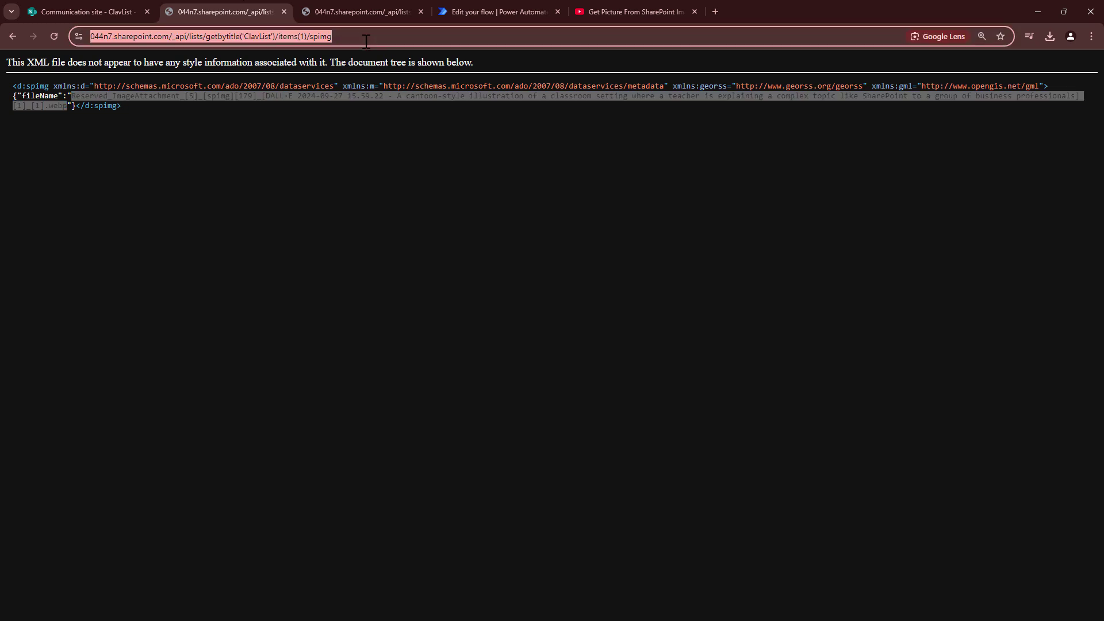
key(Return)
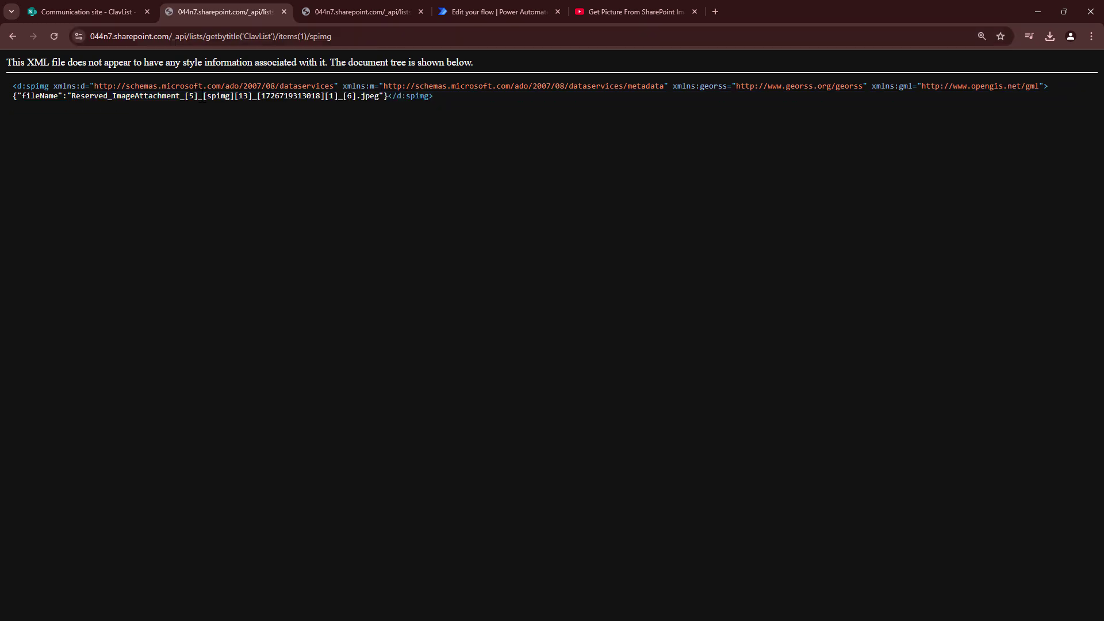
drag(72, 95, 380, 102)
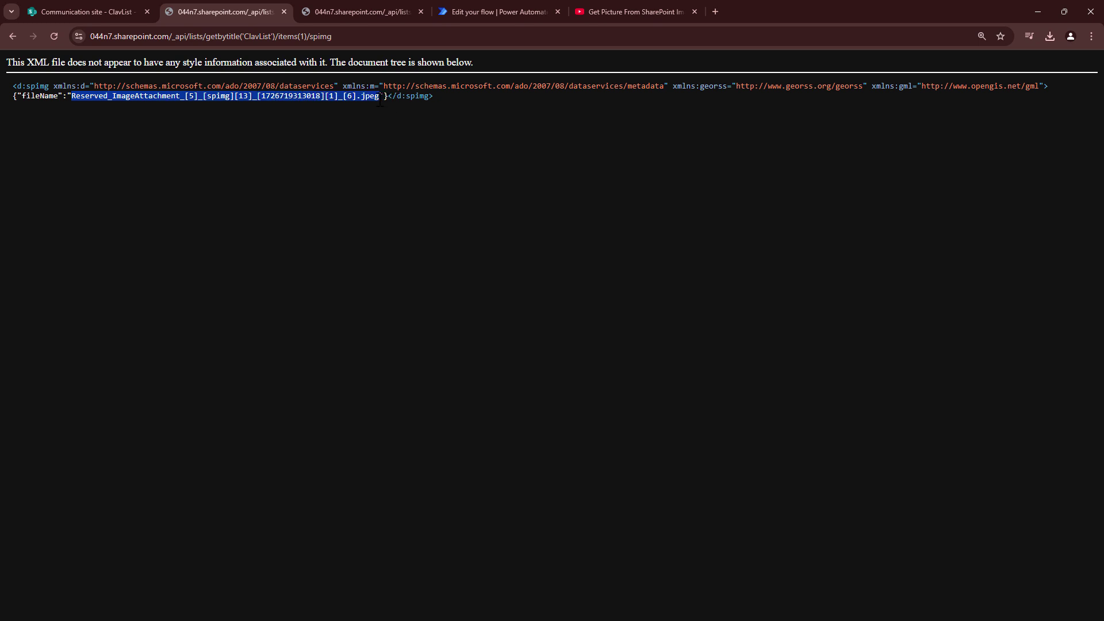
Replace the .webp file name in the attachment address with the copied .jpeg name and try to open it
click(346, 22)
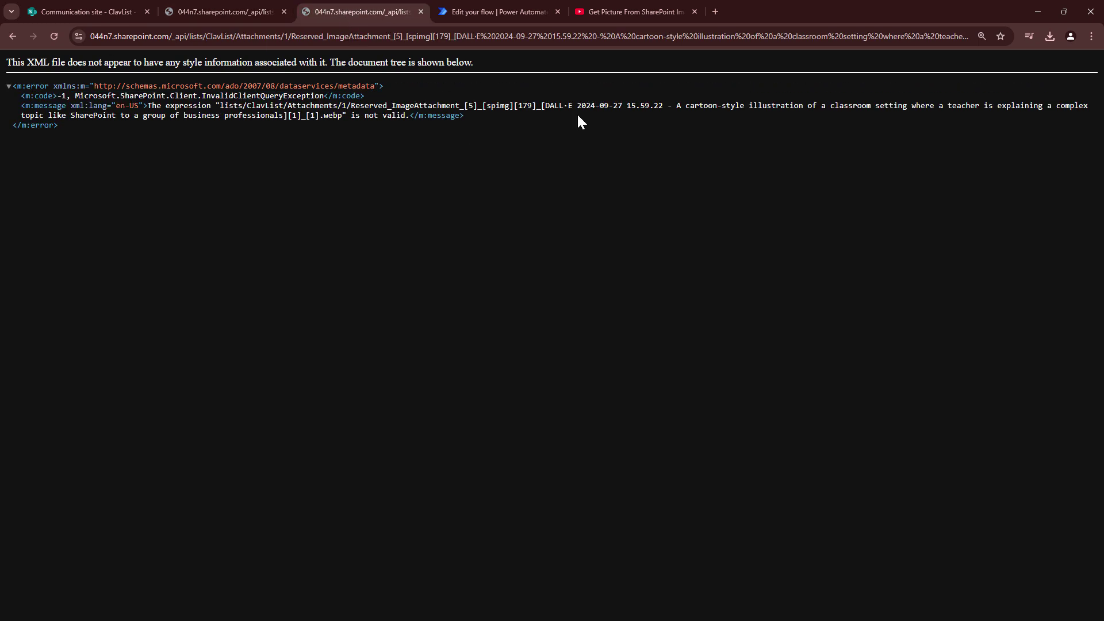
drag(292, 37, 1100, 79)
key(BackSpace)
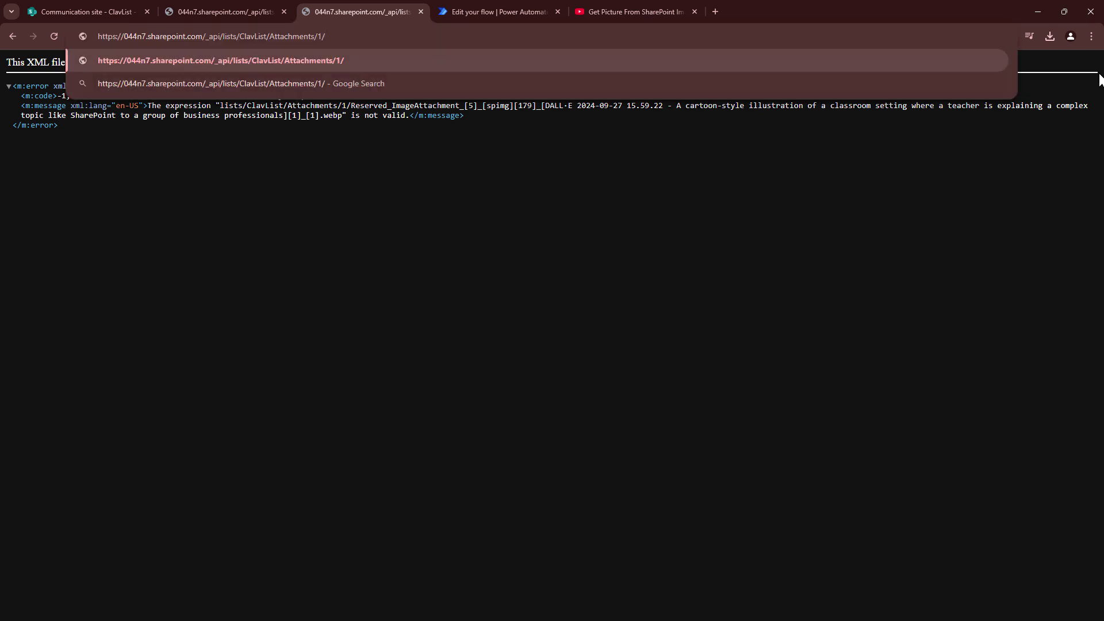
key(ctrl+v)
key(Return)
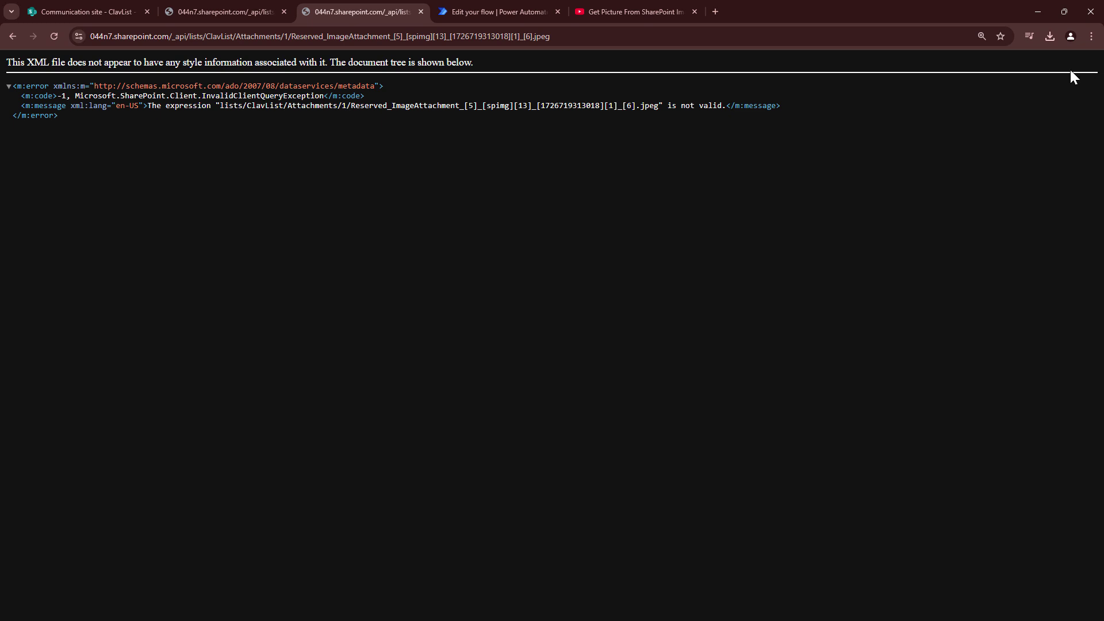
Remove _api from the .jpeg attachment address and open the picture under /lists/ClavList/Attachments/1/
click(189, 38)
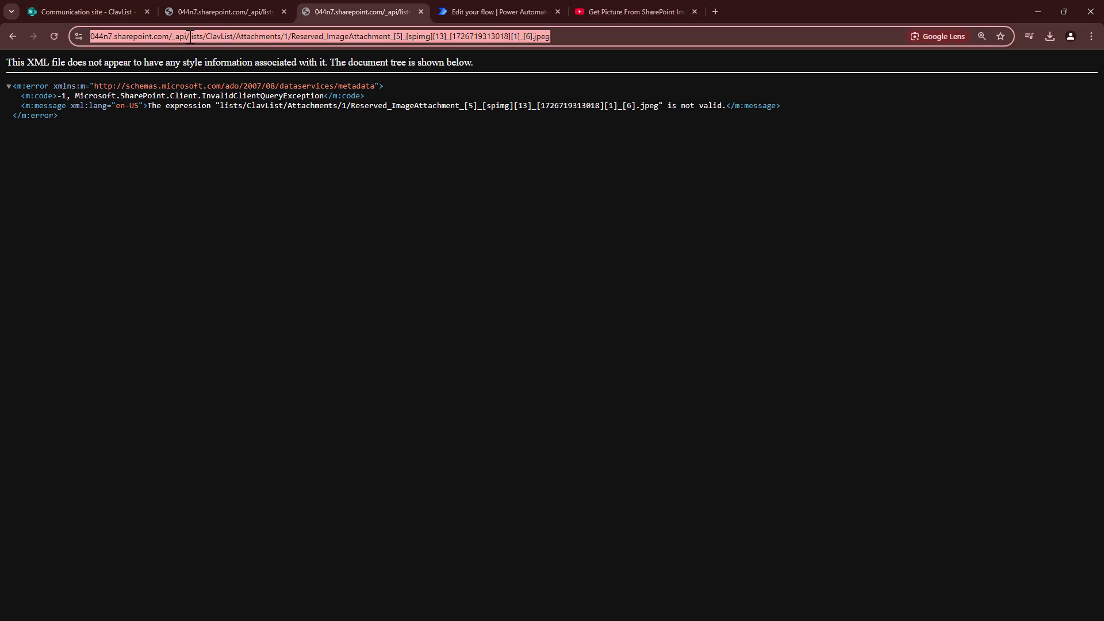
click(189, 37)
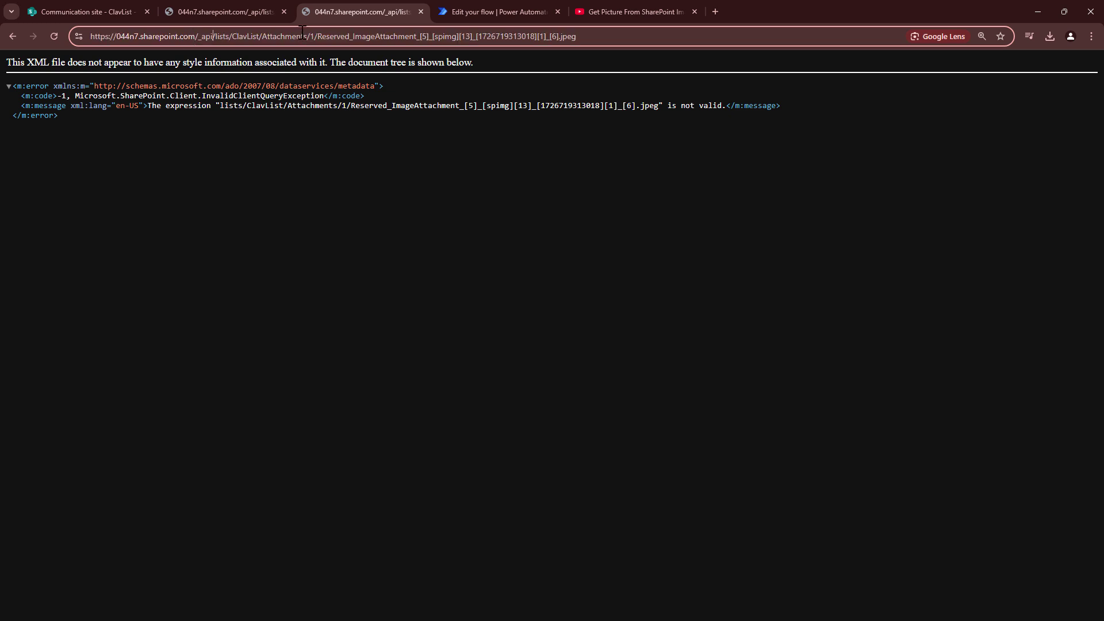
key(BackSpace)
key(BackSpace)
key(BackSpace)
key(BackSpace)
key(BackSpace)
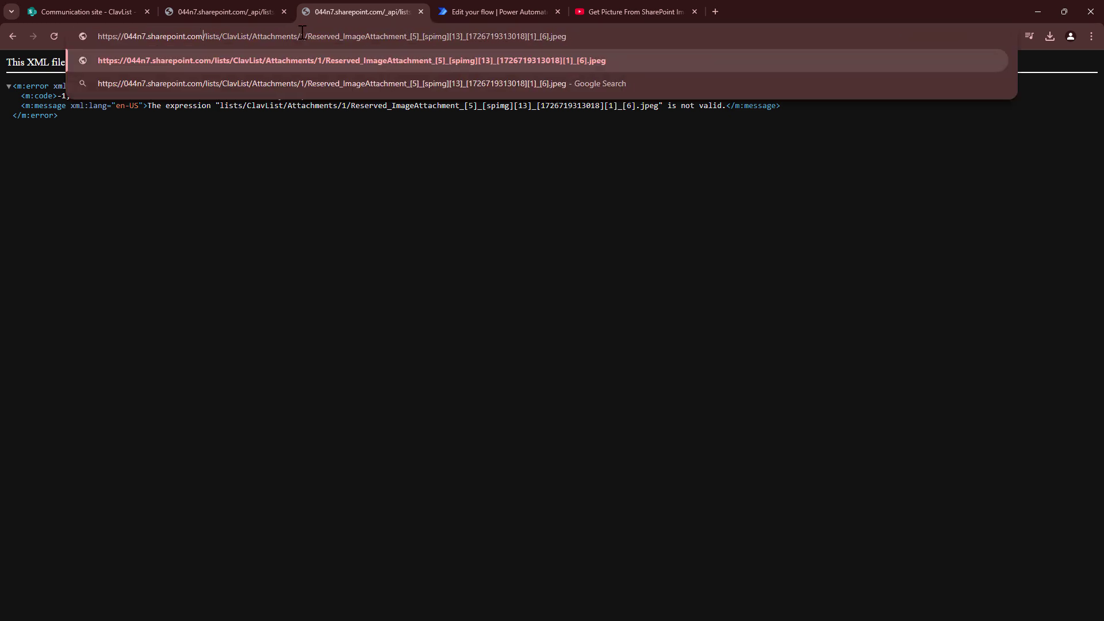
key(Return)
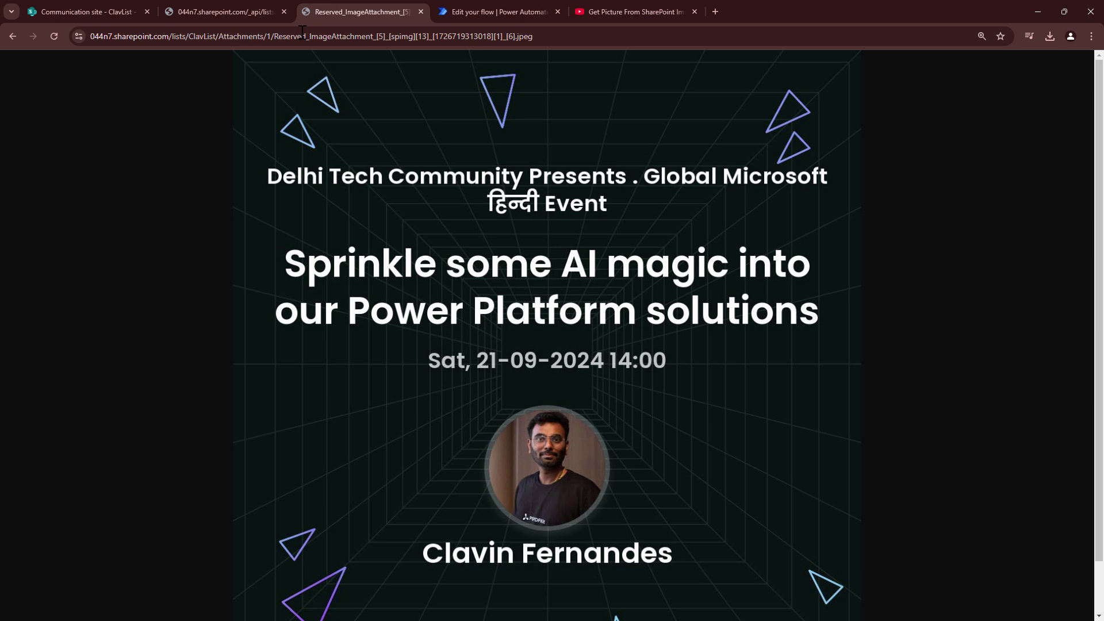
Check the flow's empty HTTP request Uri and copy /_api/lists/getbytitle('ClavList')/items(1)/spimg from the REST tab's address
click(478, 7)
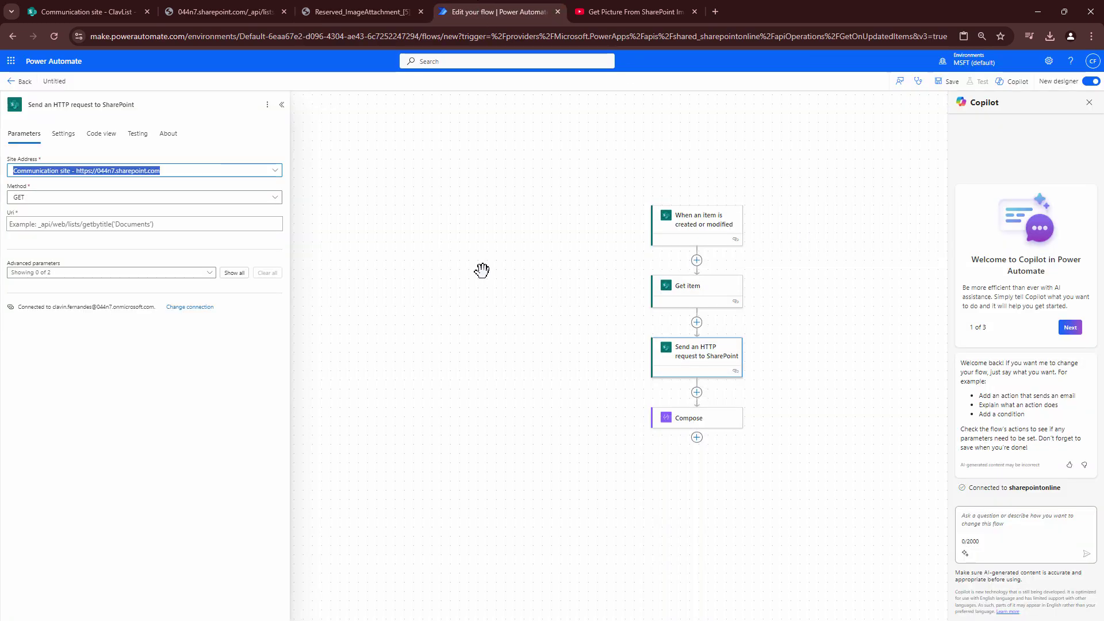
drag(472, 254, 417, 192)
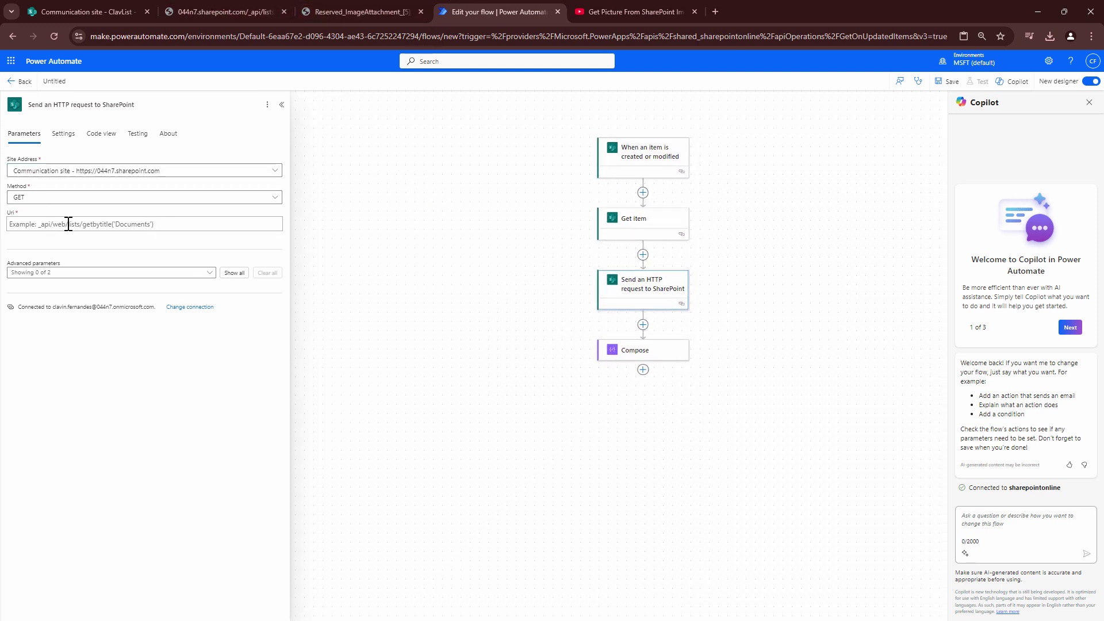
click(357, 12)
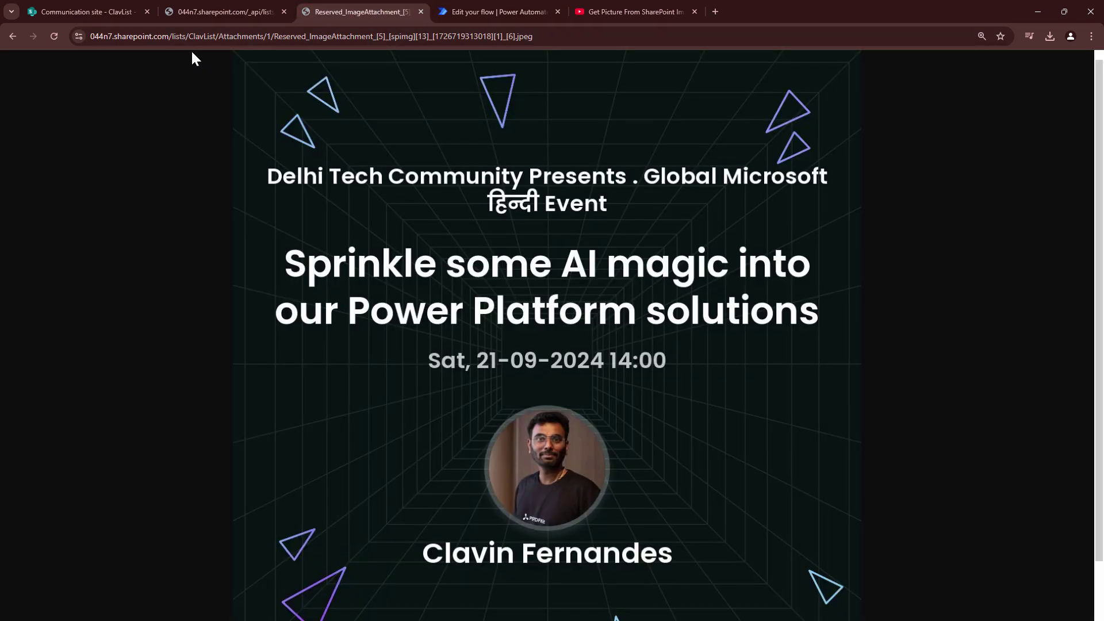
click(208, 11)
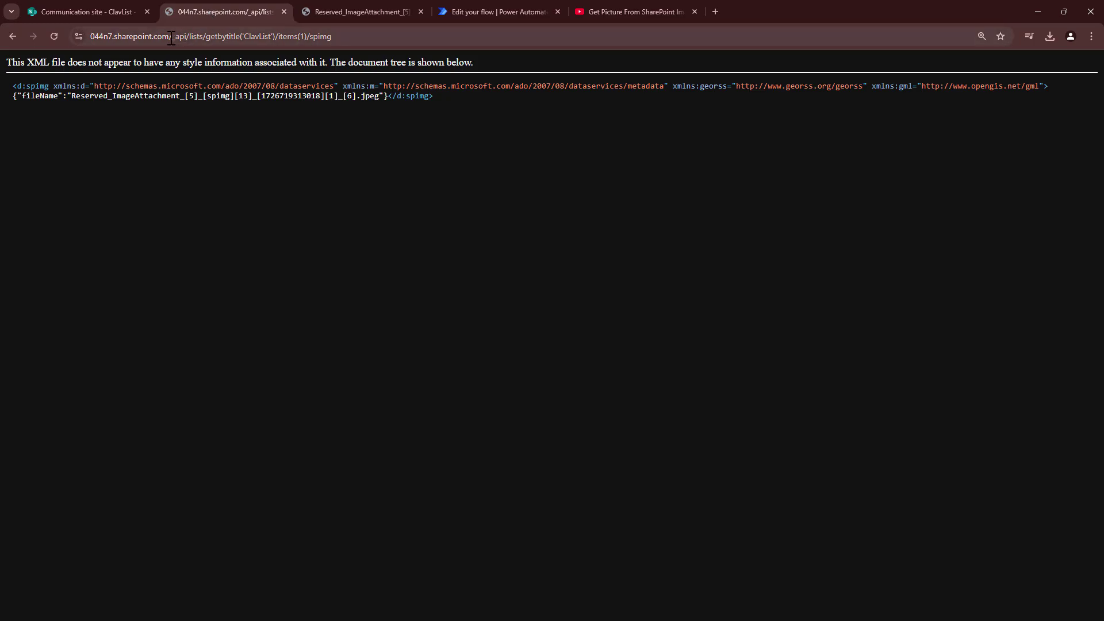
drag(171, 39, 426, 37)
key(ctrl+c)
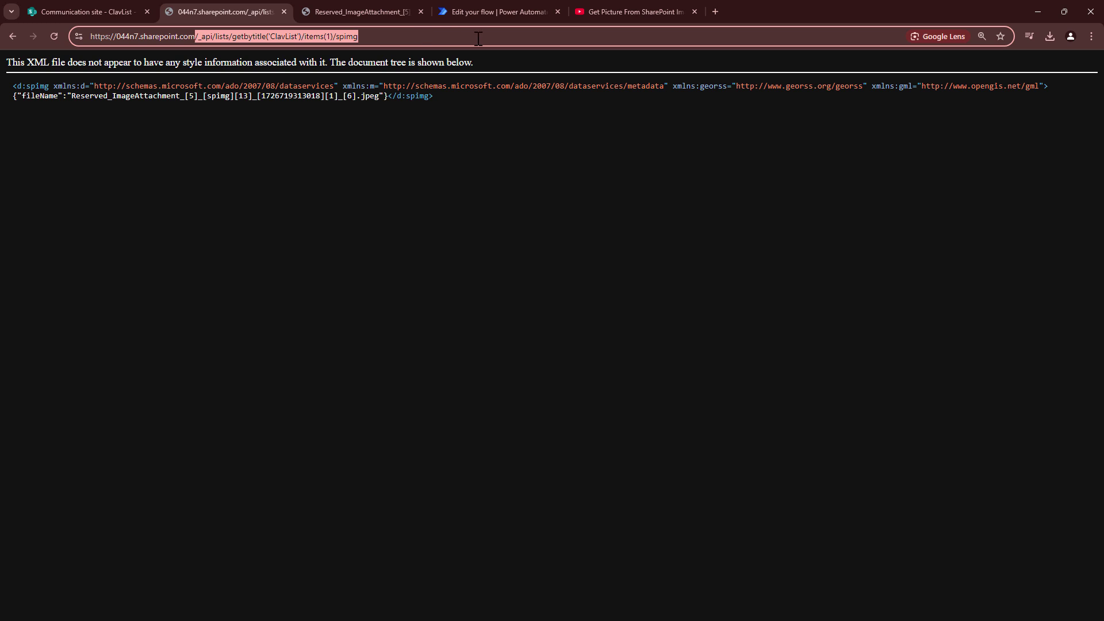
Set the HTTP request's Uri in the flow to the copied path without its leading slash: _api/lists/getbytitle('ClavList')/items(1)/spimg
click(489, 8)
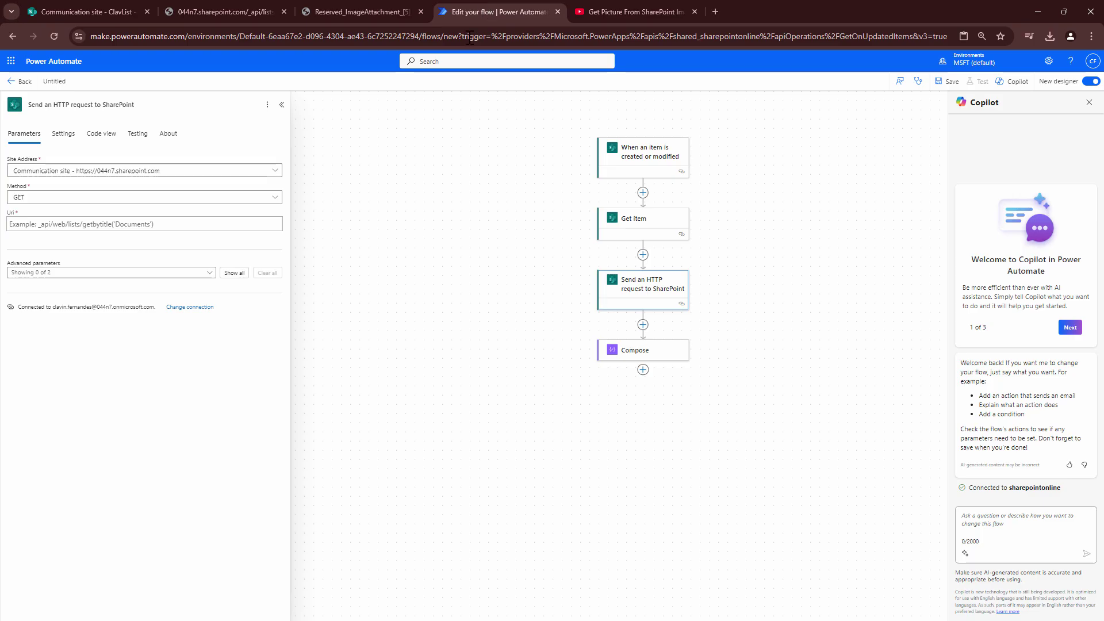
click(135, 224)
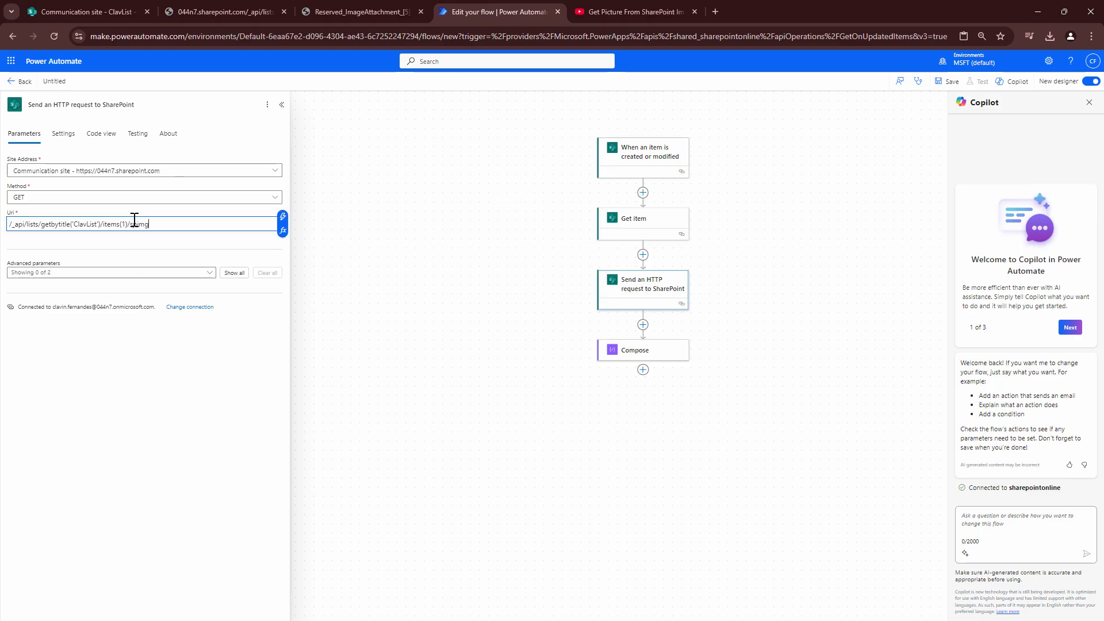
key(ctrl+v)
click(14, 225)
key(BackSpace)
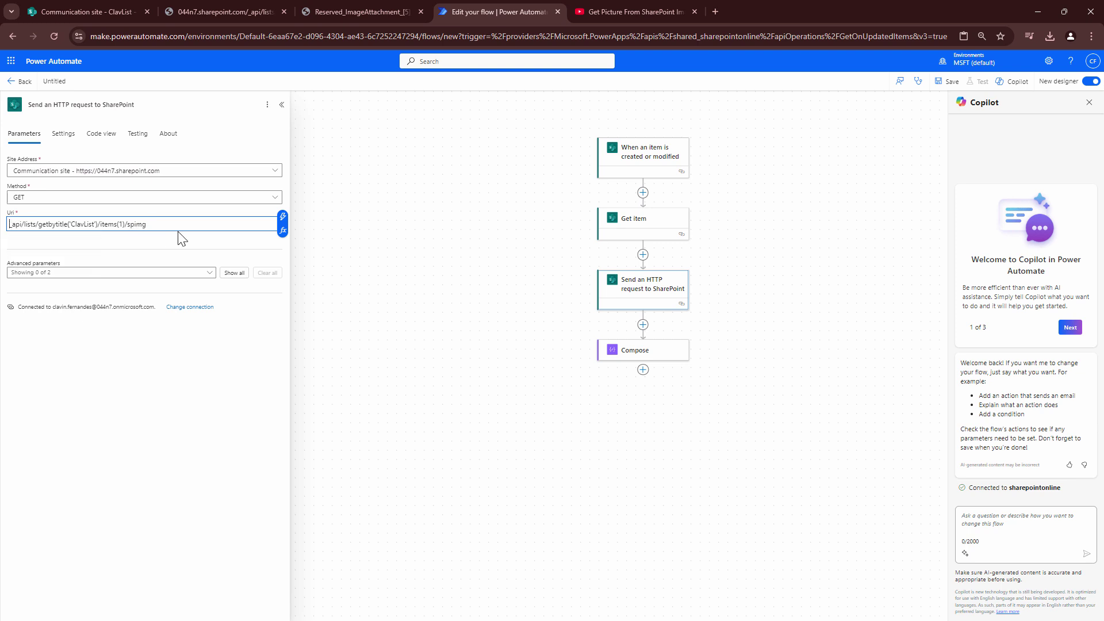
Replace the fixed item number in the Uri's items() parentheses with the dynamic ID from Get item
click(123, 224)
key(BackSpace)
click(283, 216)
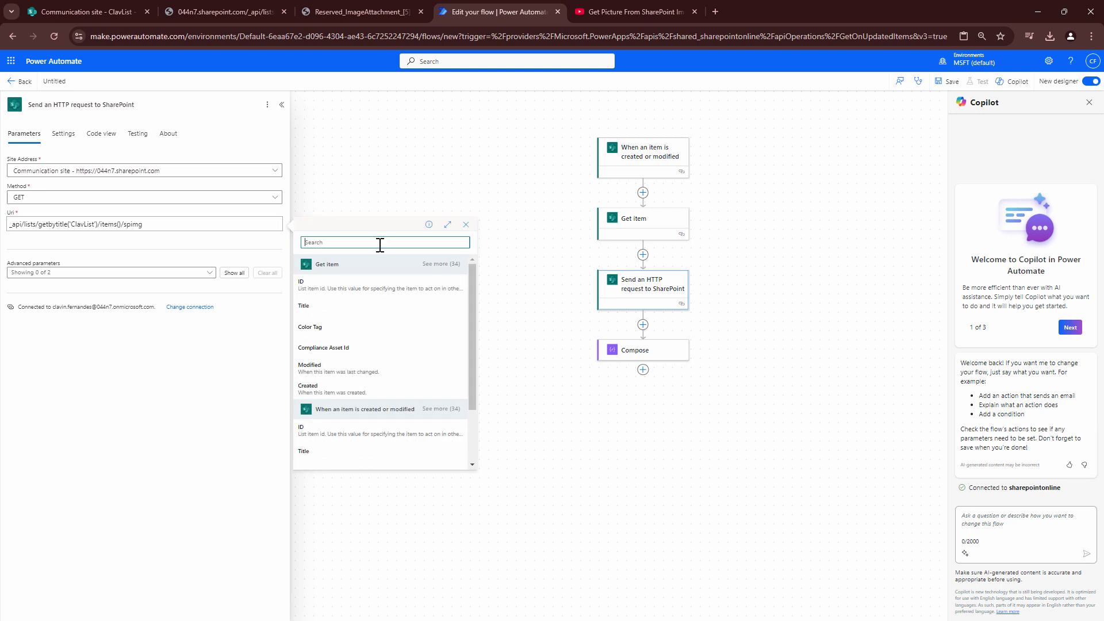
click(366, 283)
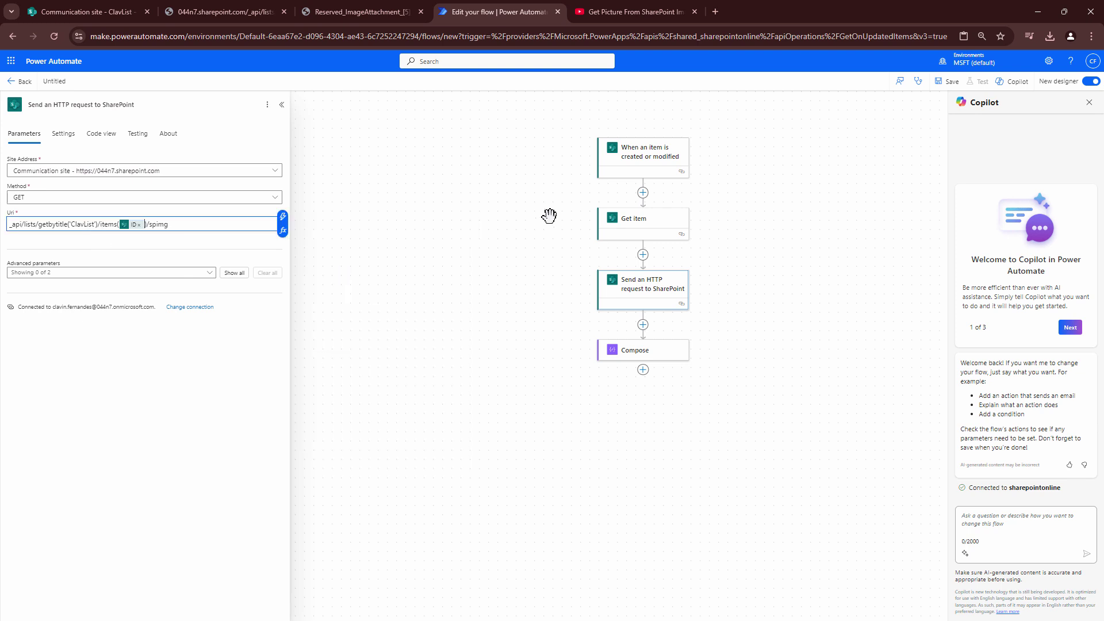
Set the Compose action's Inputs to the Body of Send an HTTP request to SharePoint and save the flow
click(649, 352)
click(113, 170)
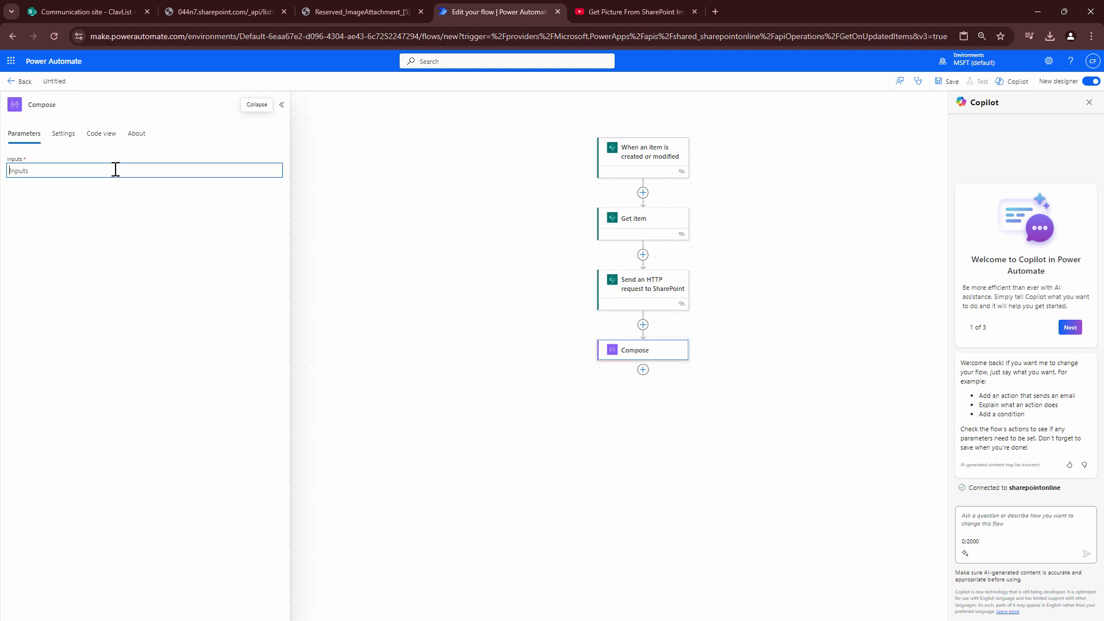
click(282, 165)
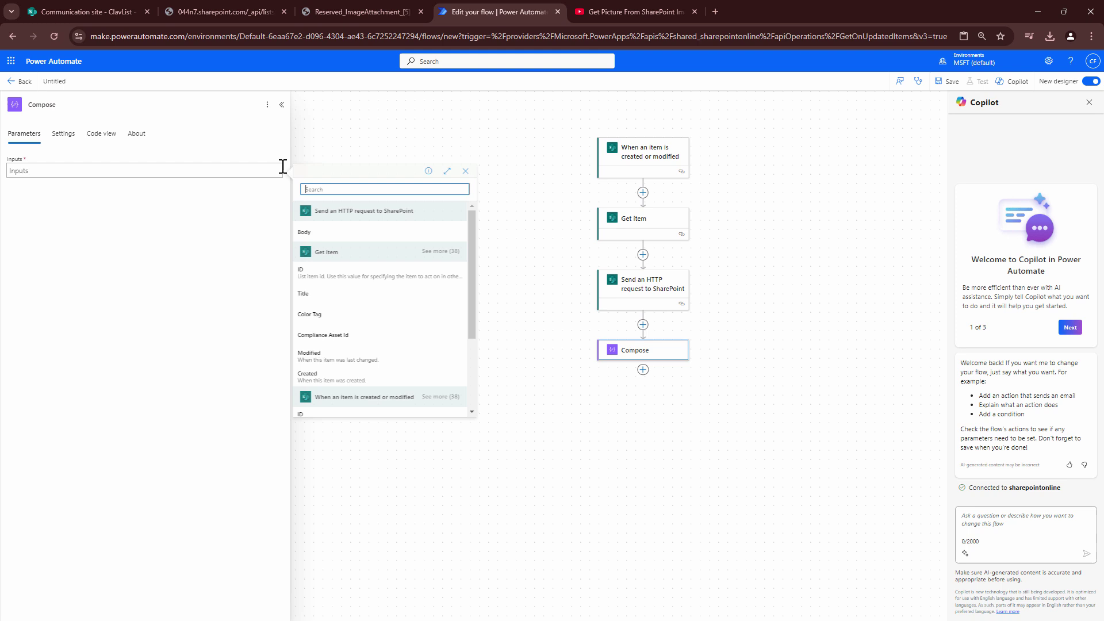
click(394, 239)
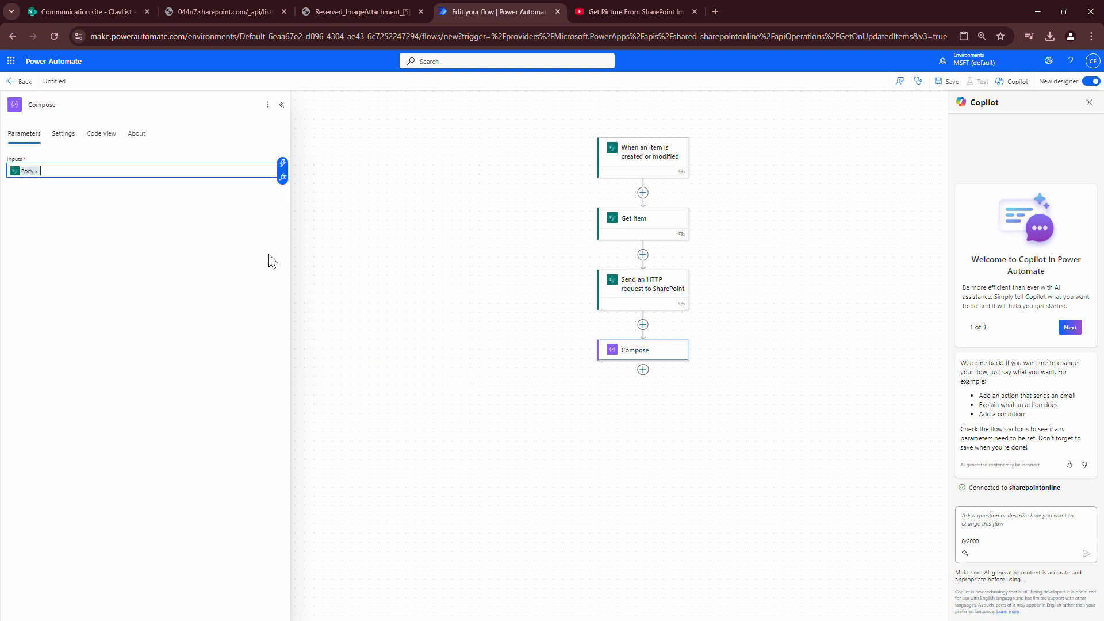
click(948, 81)
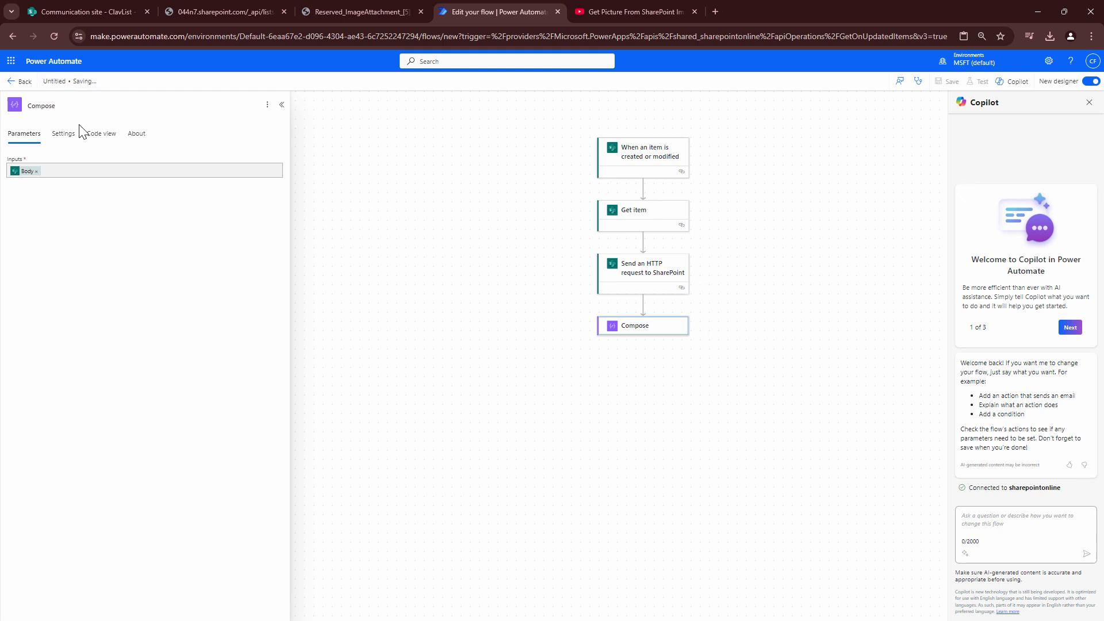
Rename the flow as GEtImage and start a manual test run
click(101, 78)
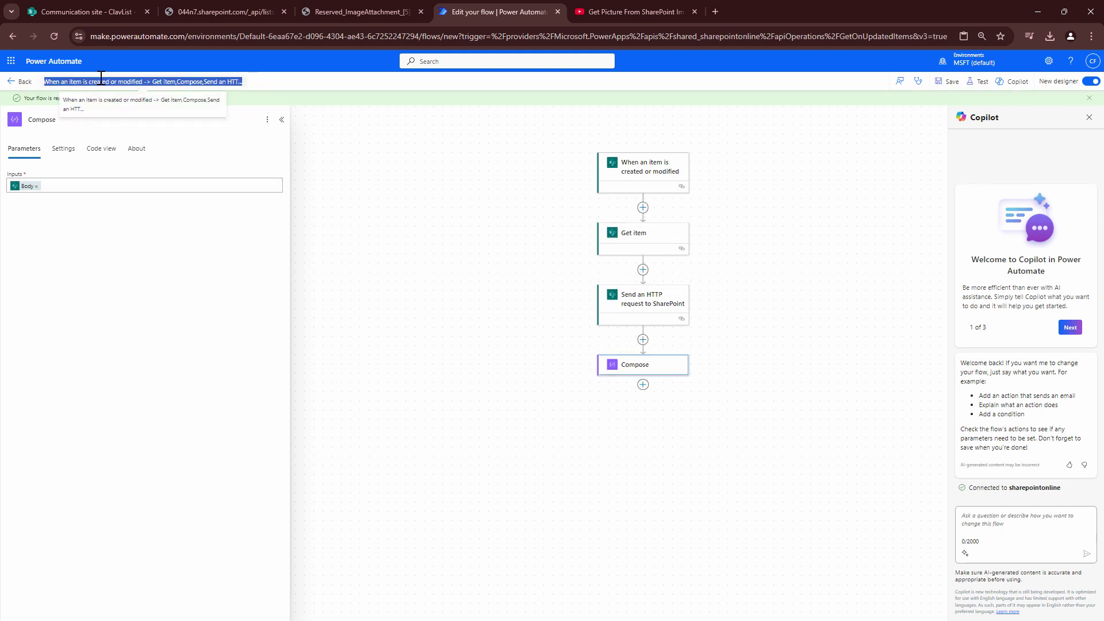
text(GetImage)
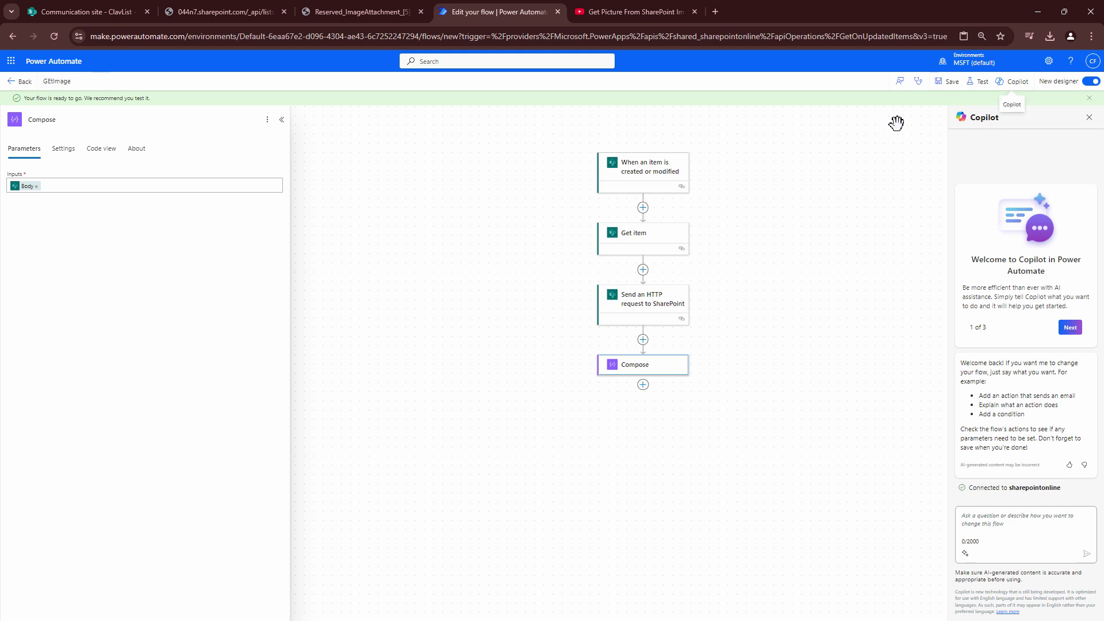
click(976, 94)
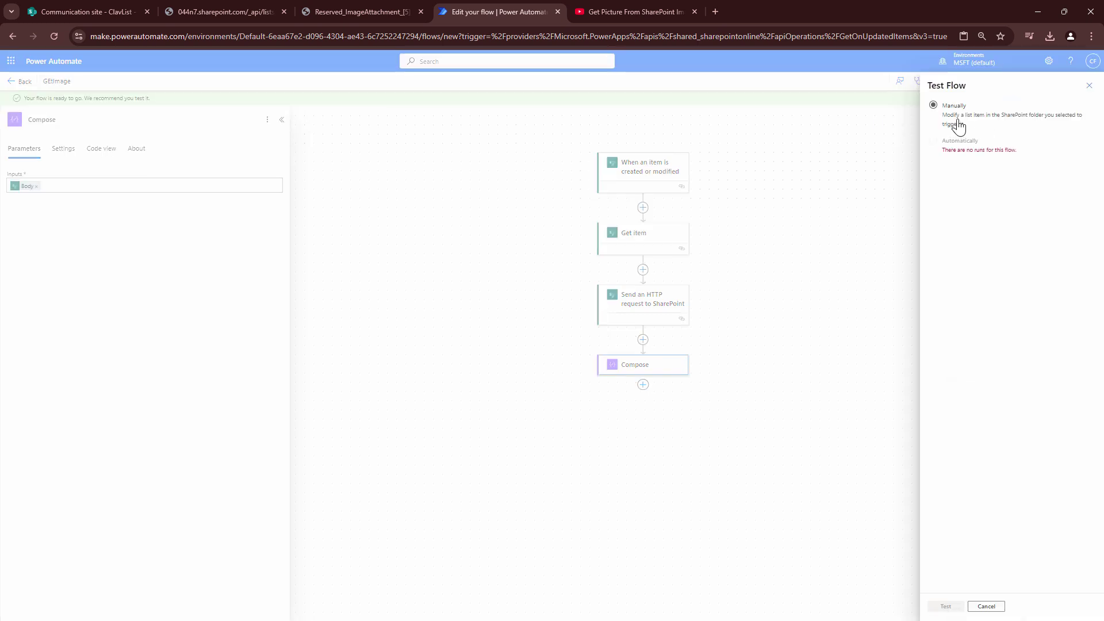
click(956, 121)
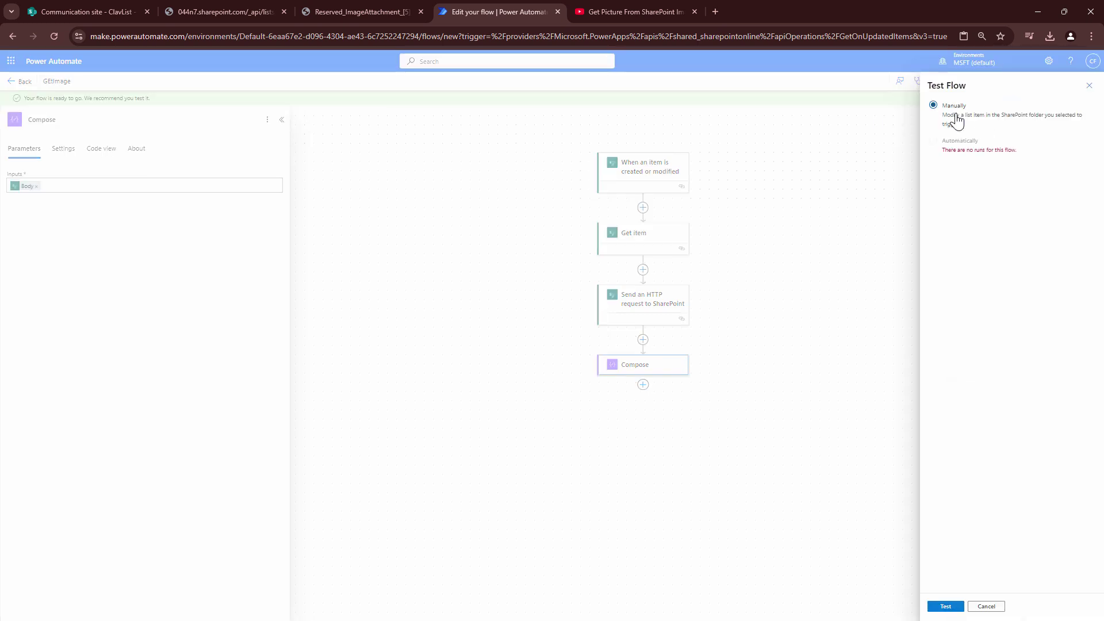
click(947, 606)
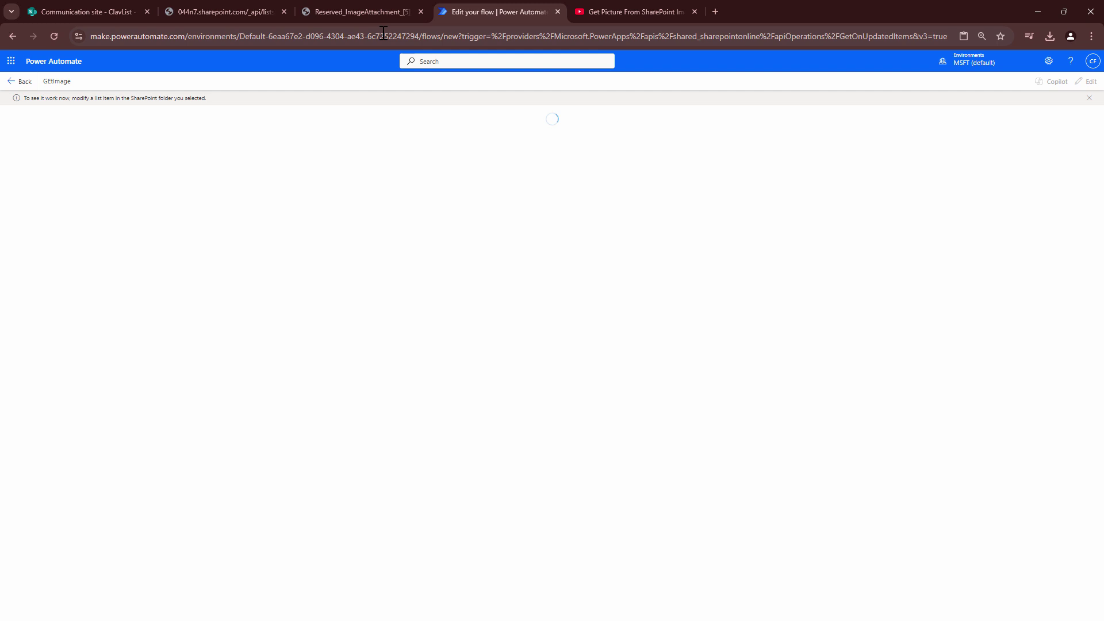
Create a new ClavList item in SharePoint titled example2 with a picture in the spimg column
click(116, 13)
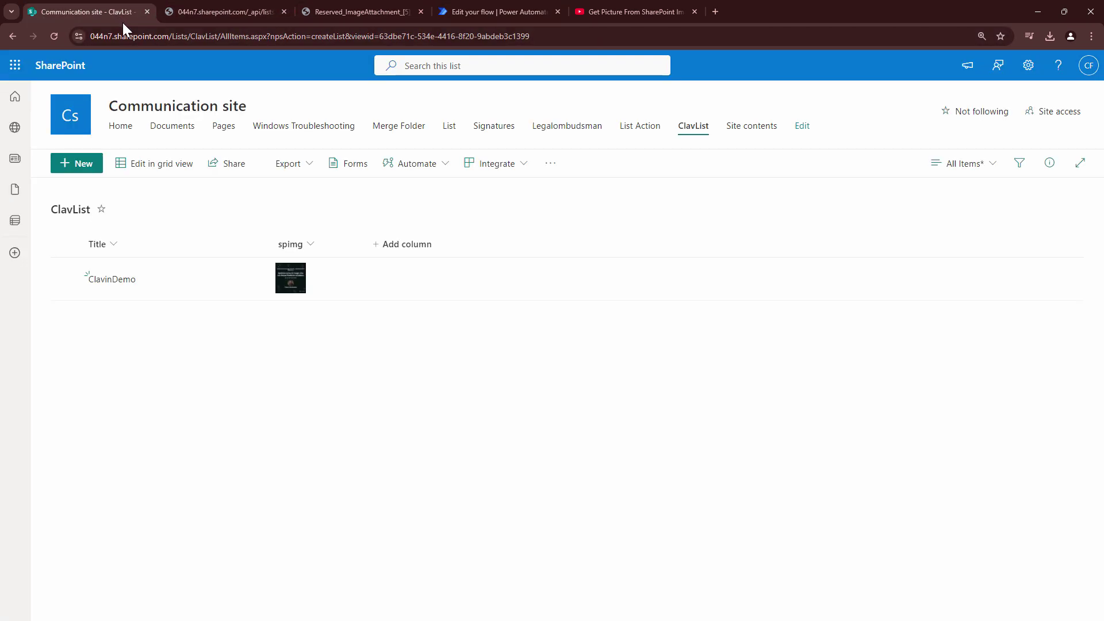
click(89, 170)
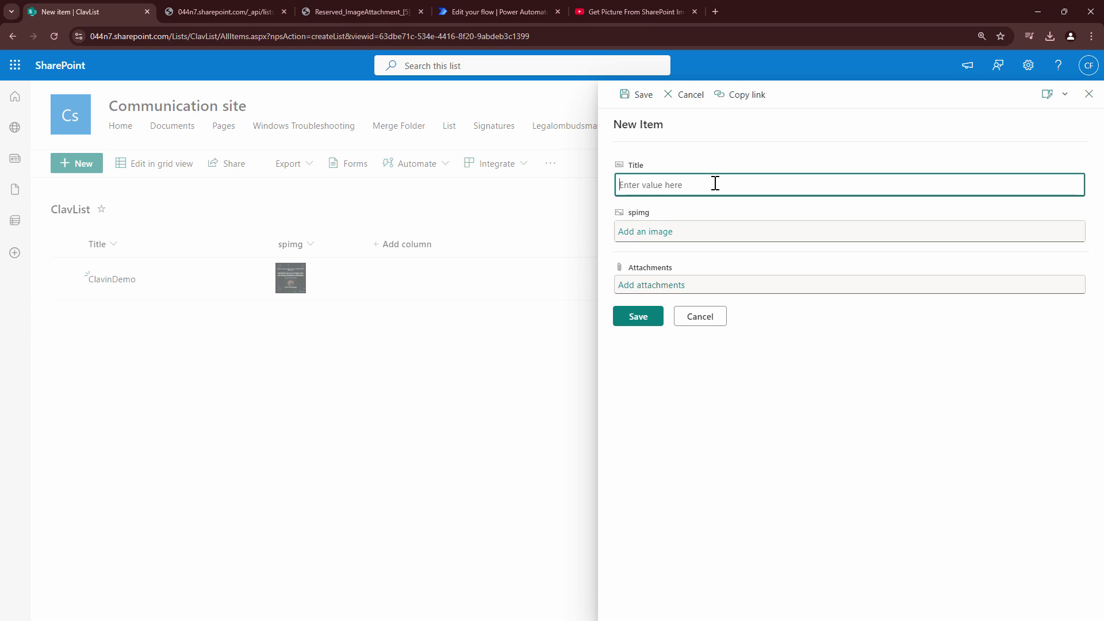
text(example @)
key(Return)
Change the new list item's title to Example2 and save it
double_click(675, 180)
click(678, 181)
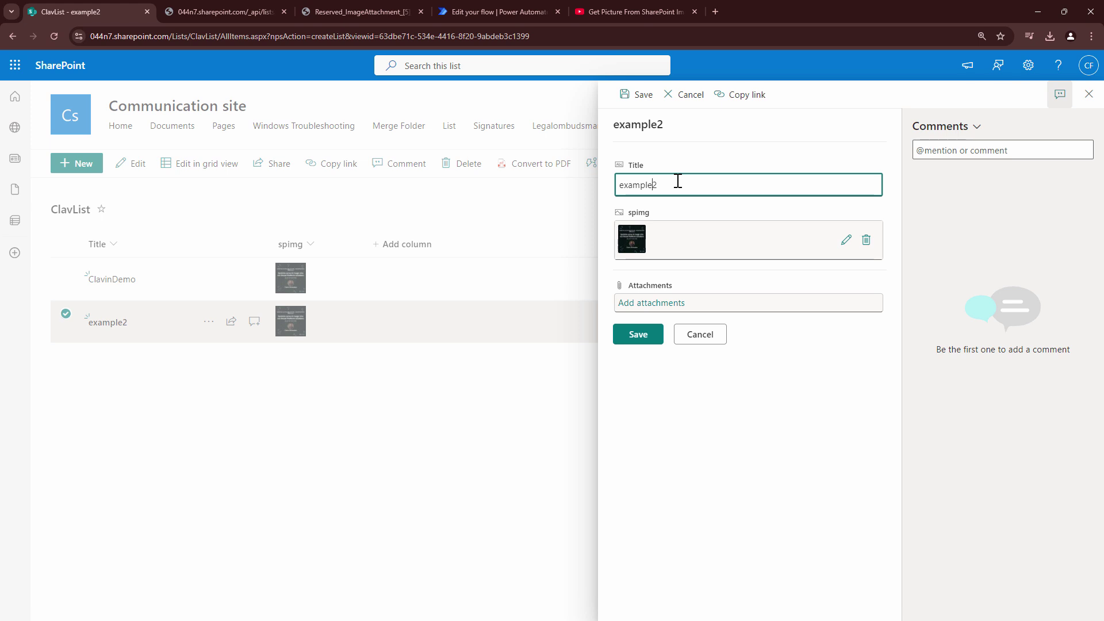
key(BackSpace)
text(E)
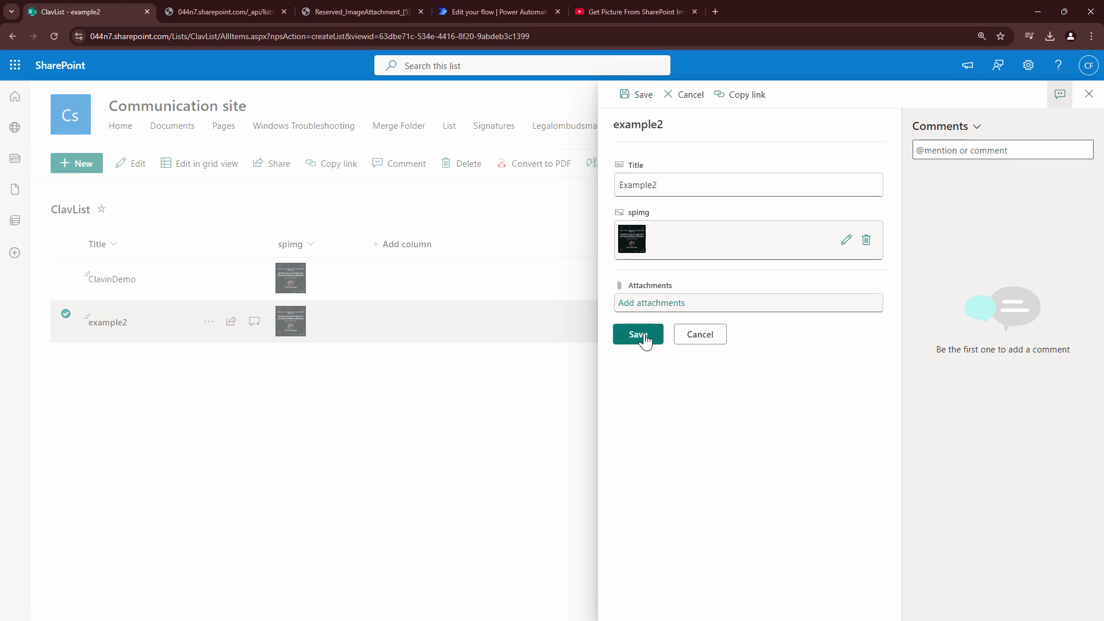
click(641, 337)
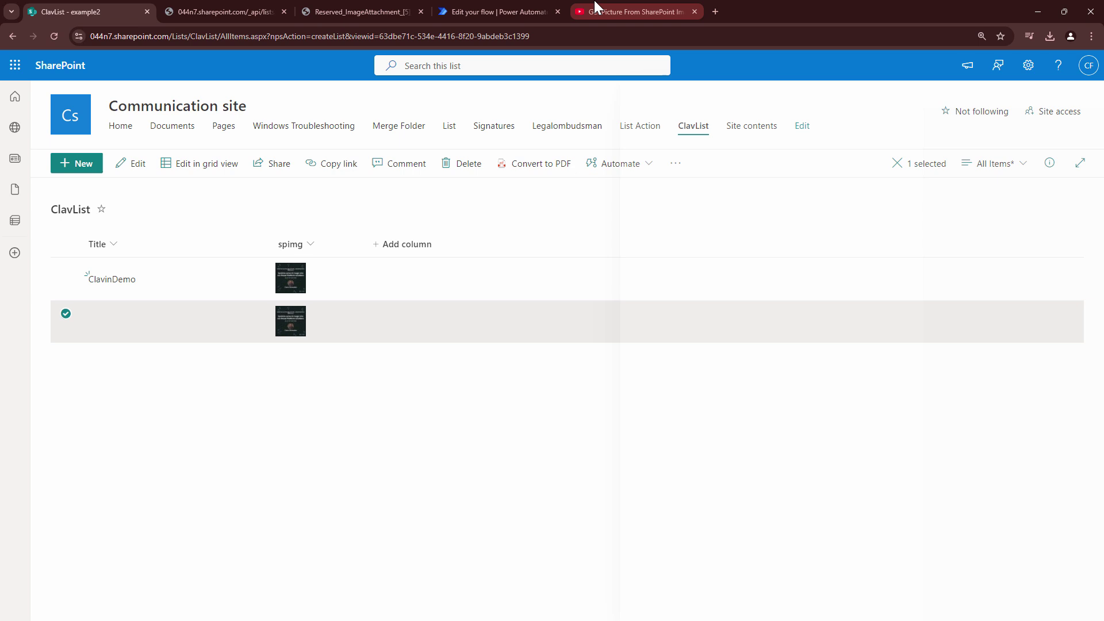
Return to the flow's test run and inspect the Compose action's output for the spimg file name
click(477, 5)
scroll(683, 244, down, 2)
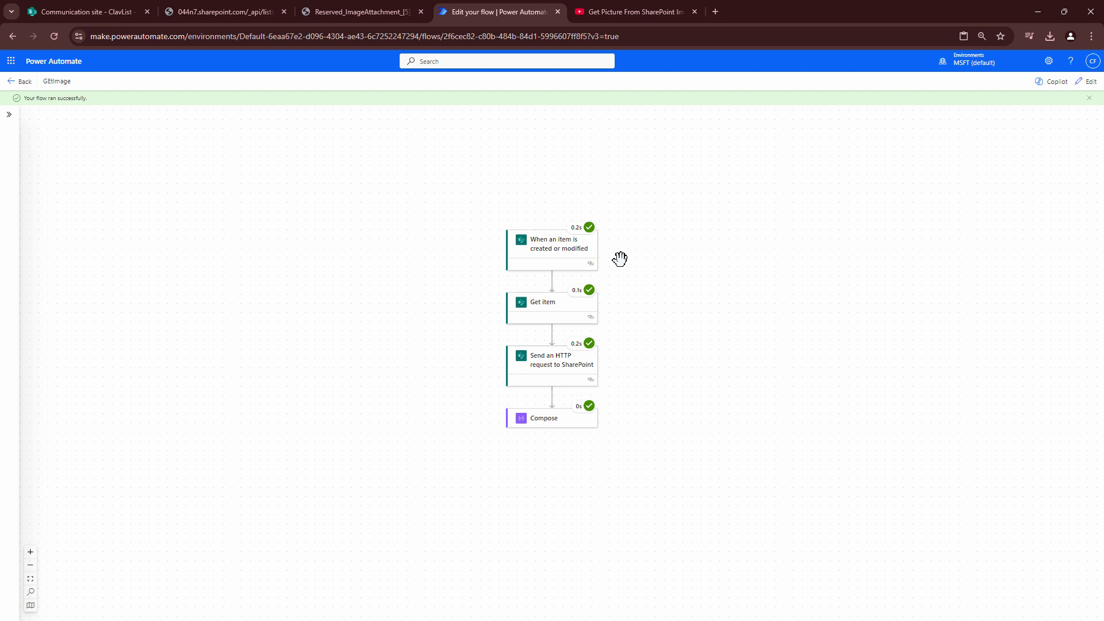
click(557, 417)
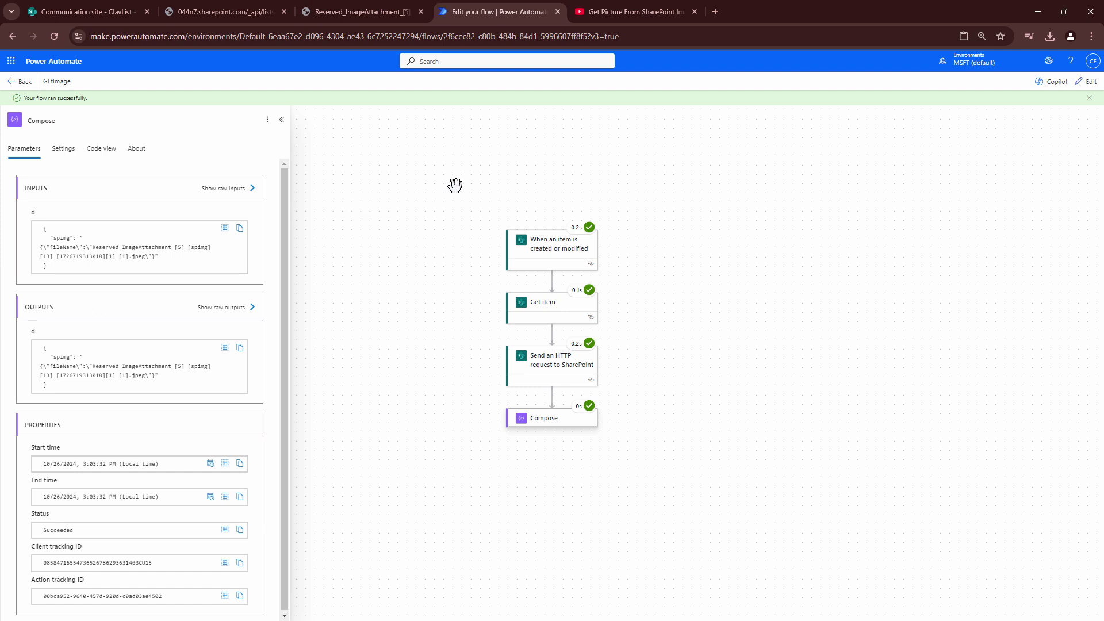
Compare the Compose output with the file name in the opened picture's attachment address and the items in ClavList
click(374, 7)
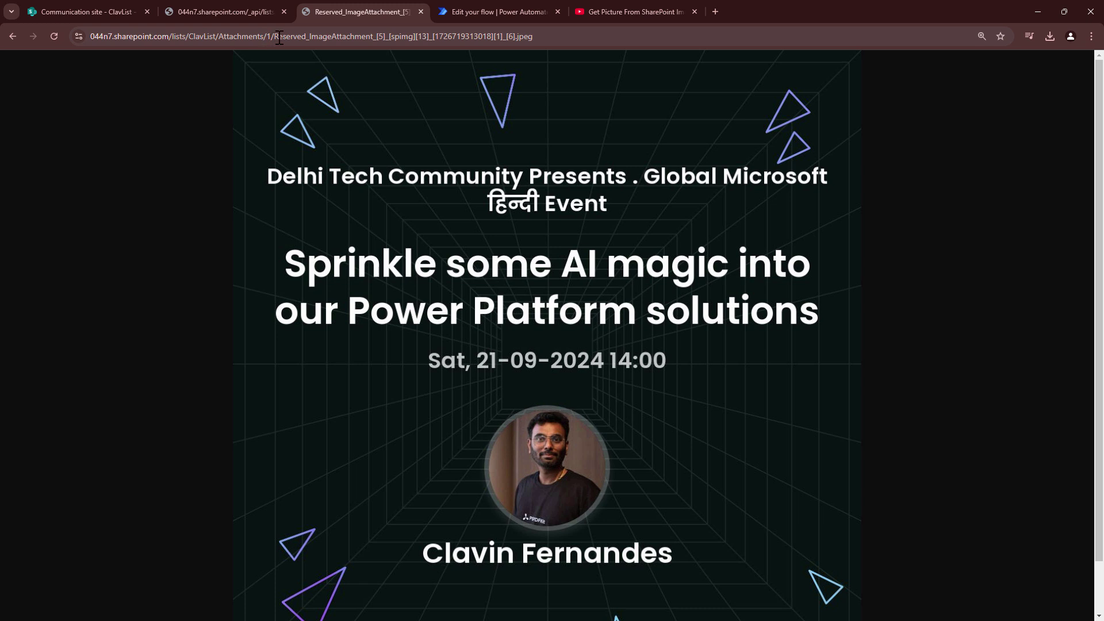
drag(278, 37, 533, 38)
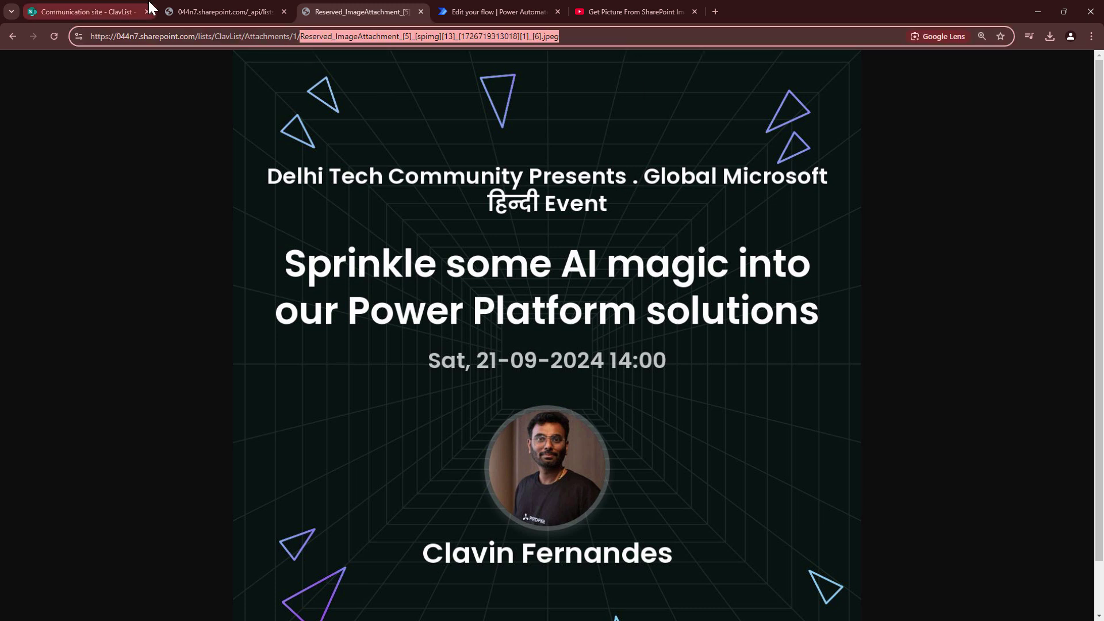
click(78, 5)
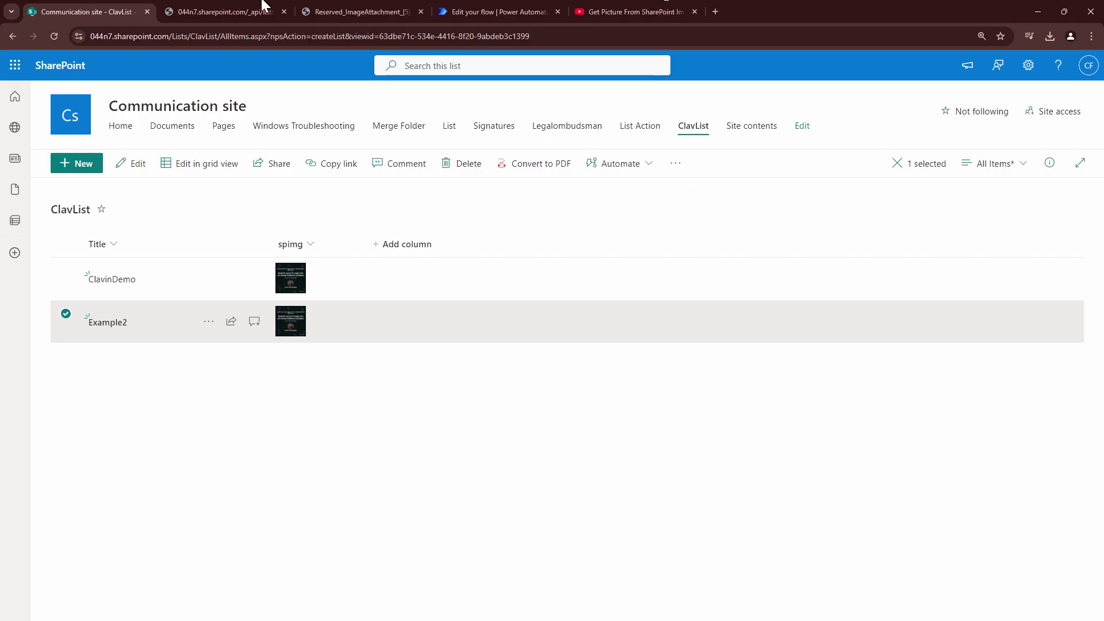
click(488, 12)
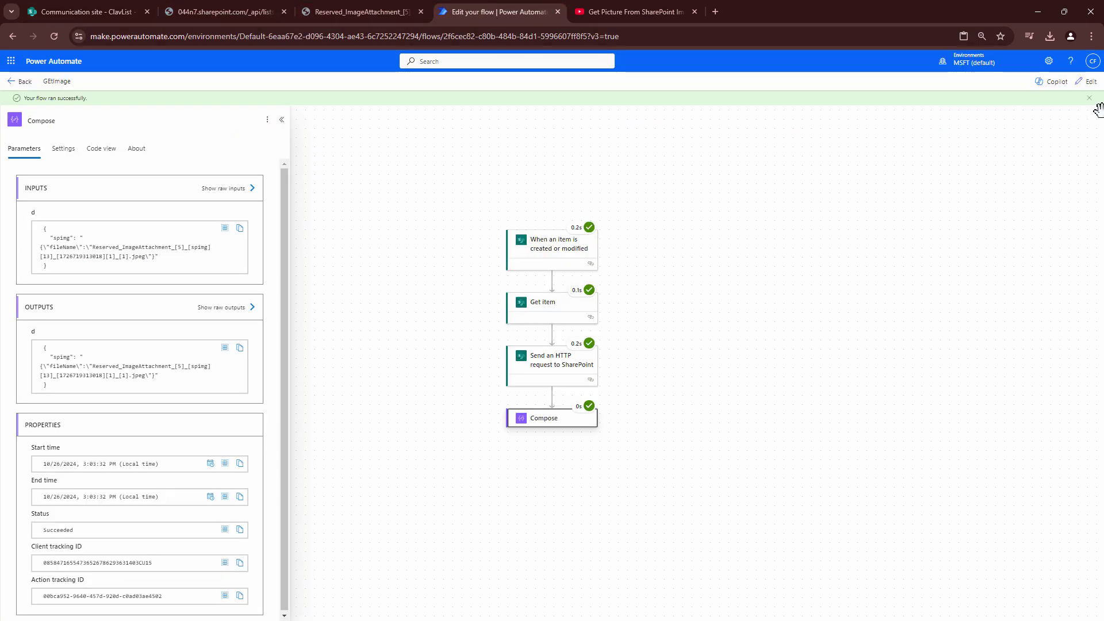
click(1086, 81)
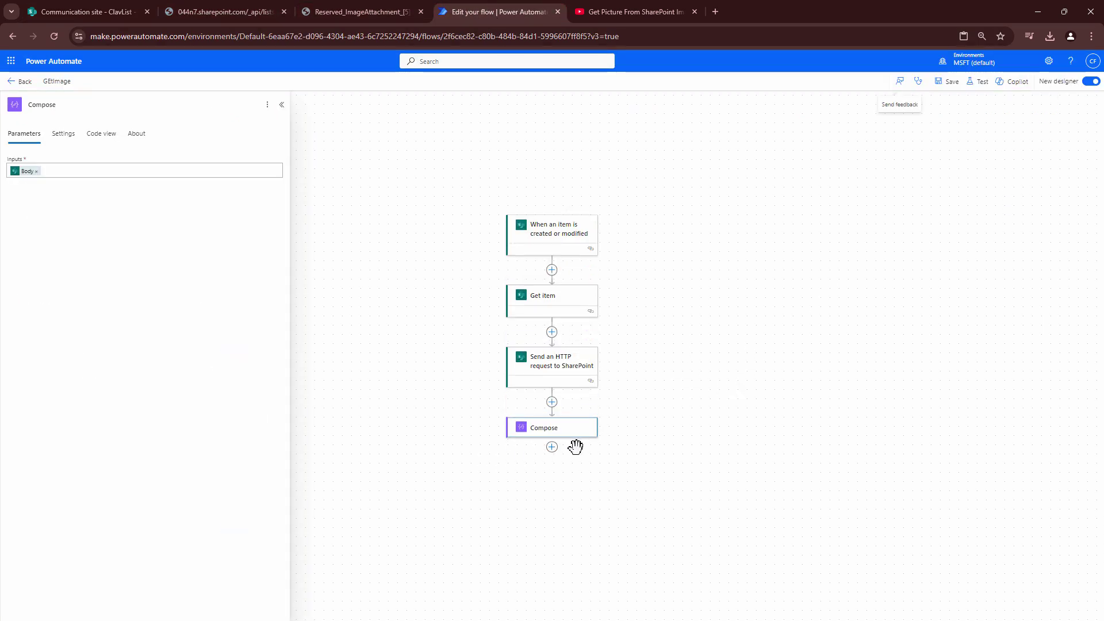
click(552, 447)
click(592, 449)
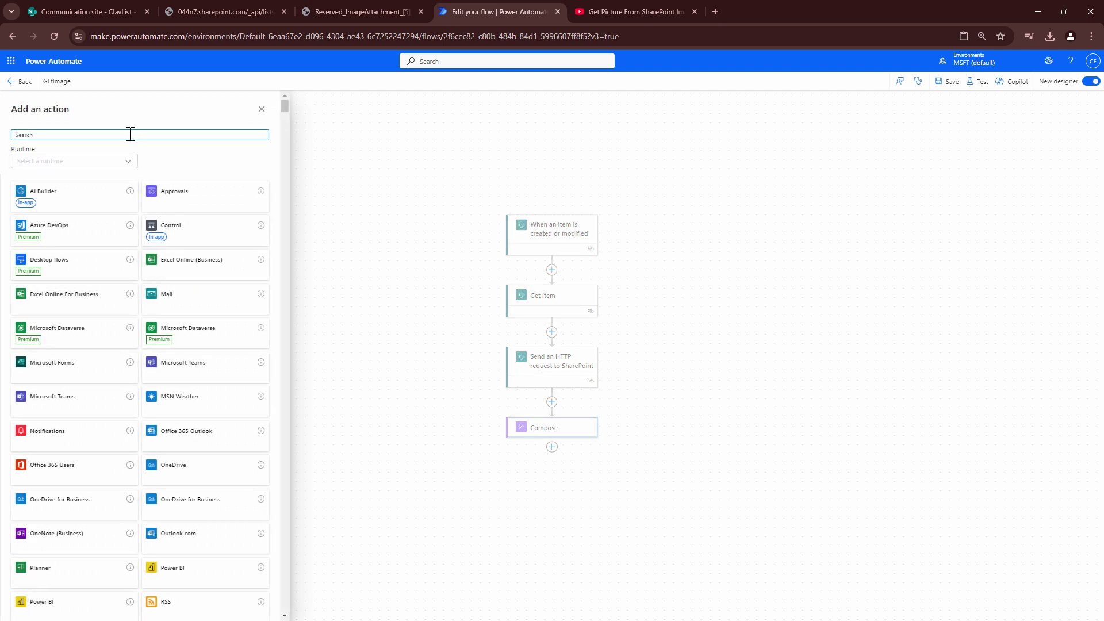
text(Get f)
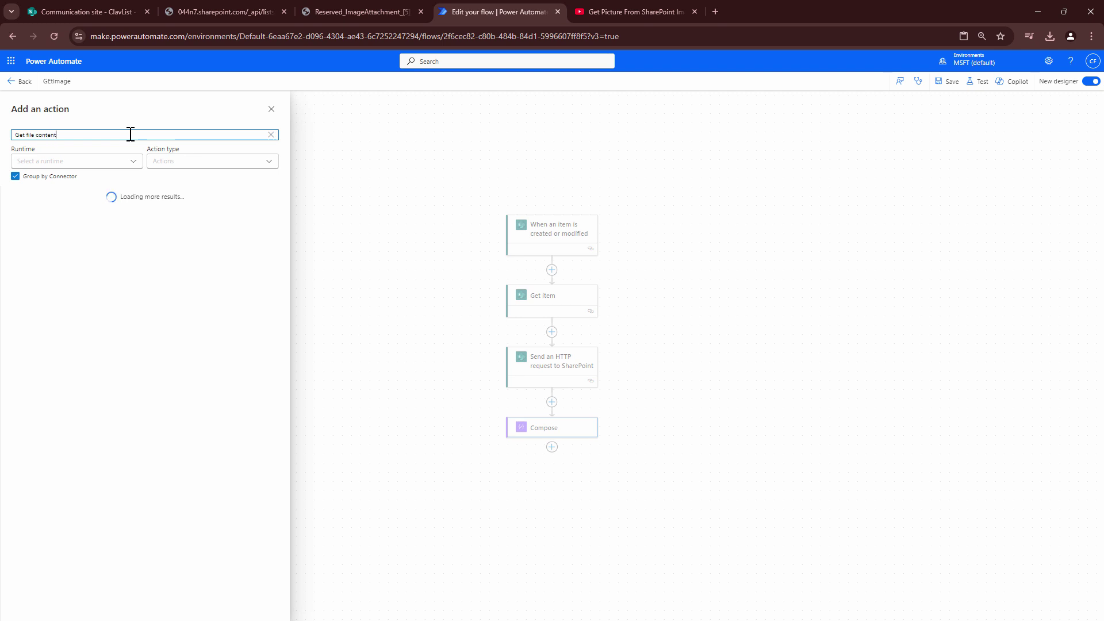
text(ile content)
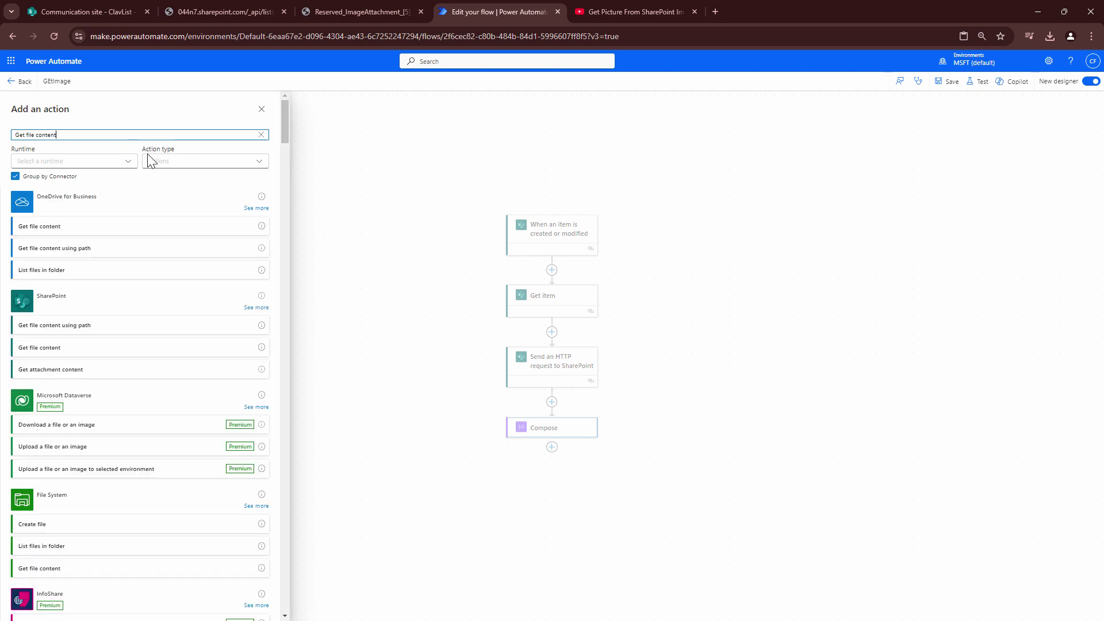
click(95, 323)
click(275, 171)
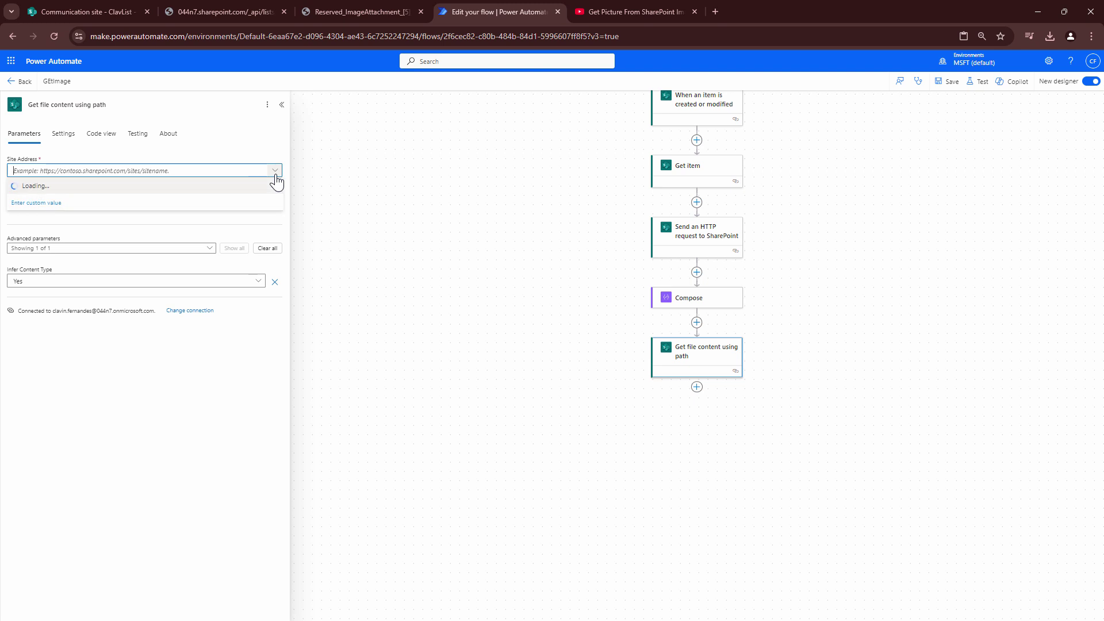
click(127, 186)
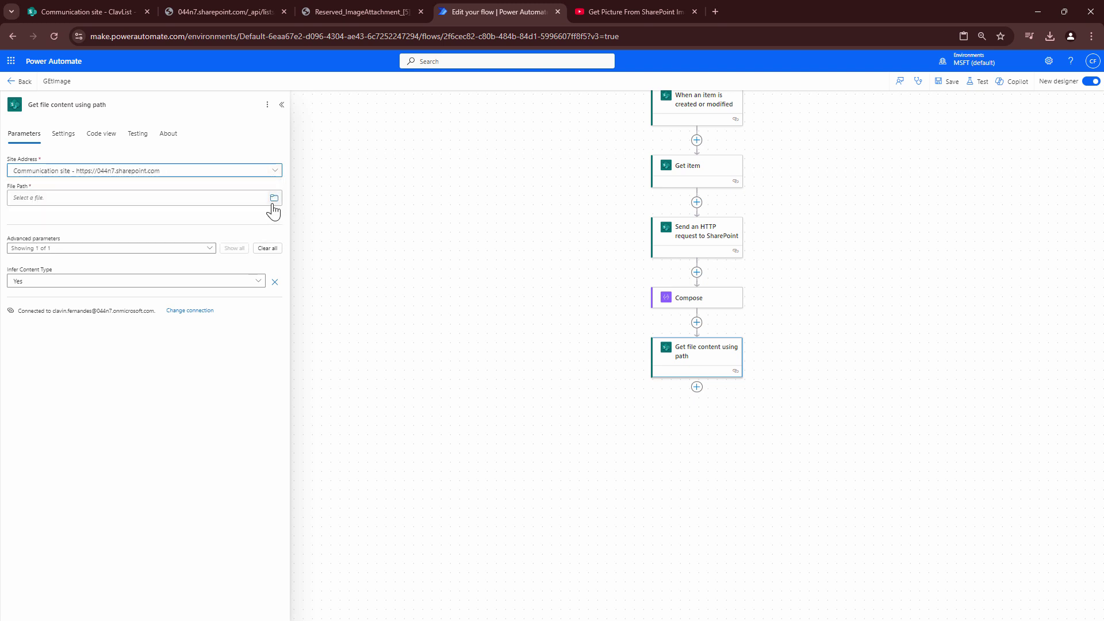
click(214, 197)
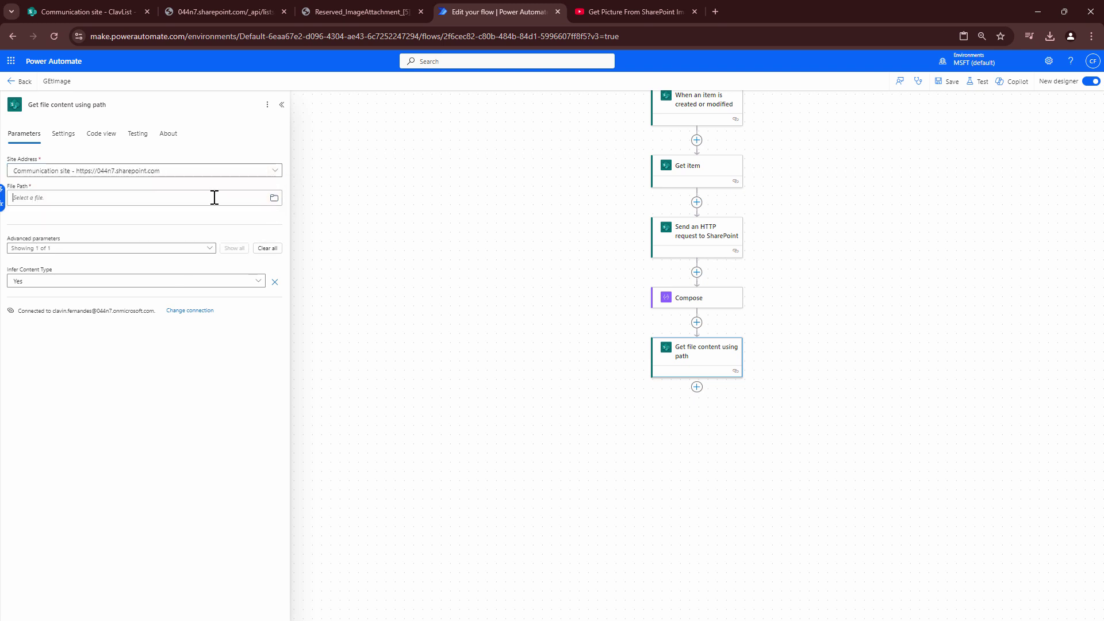
click(398, 16)
click(317, 43)
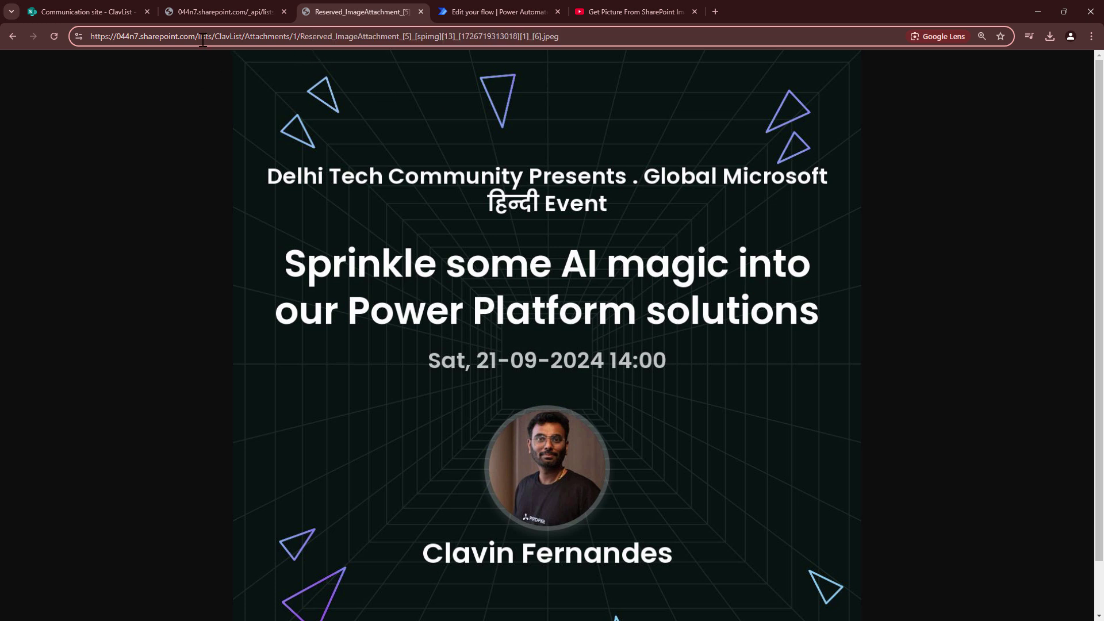
drag(196, 36, 629, 44)
key(ctrl+c)
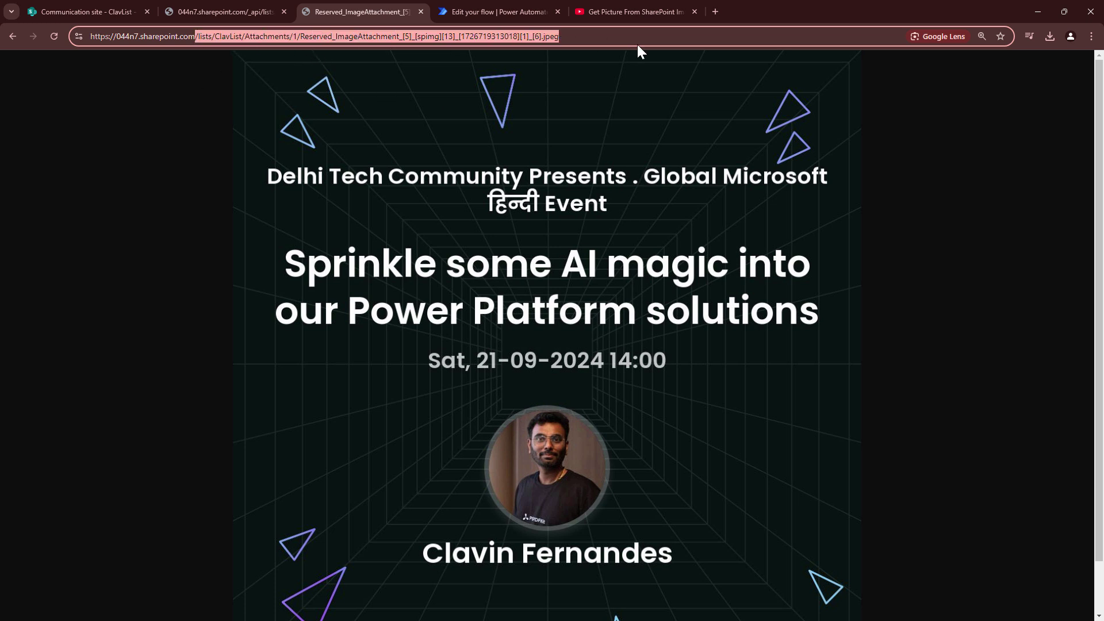
click(454, 11)
click(91, 195)
key(ctrl+v)
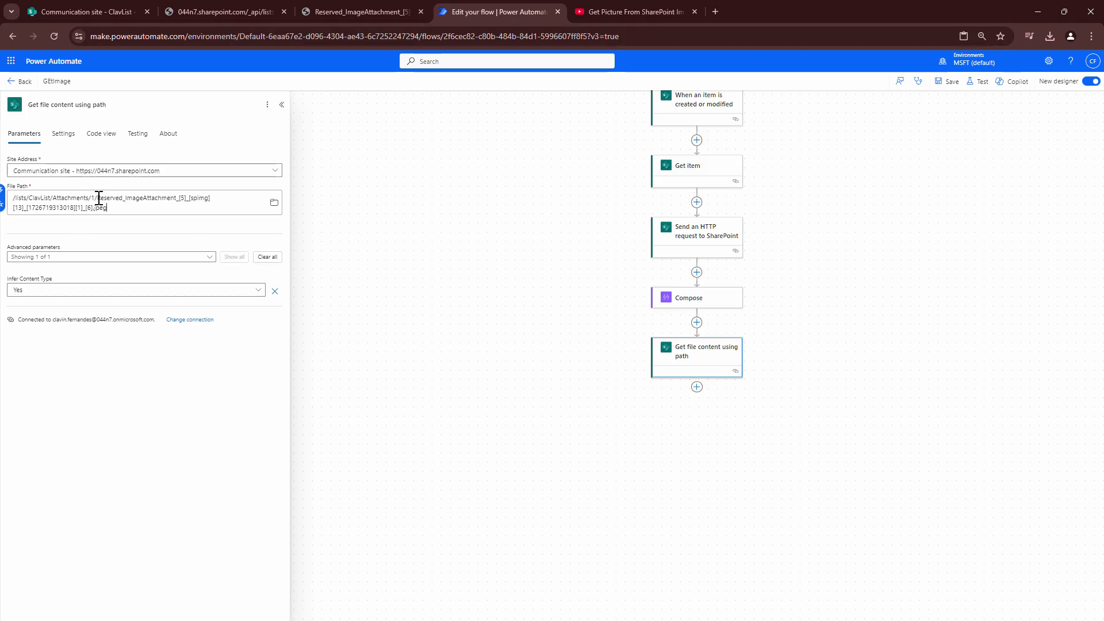
Remove the file name from Get file content using path's File Path, leaving /lists/ClavList/Attachments/1/
drag(99, 198, 110, 213)
key(BackSpace)
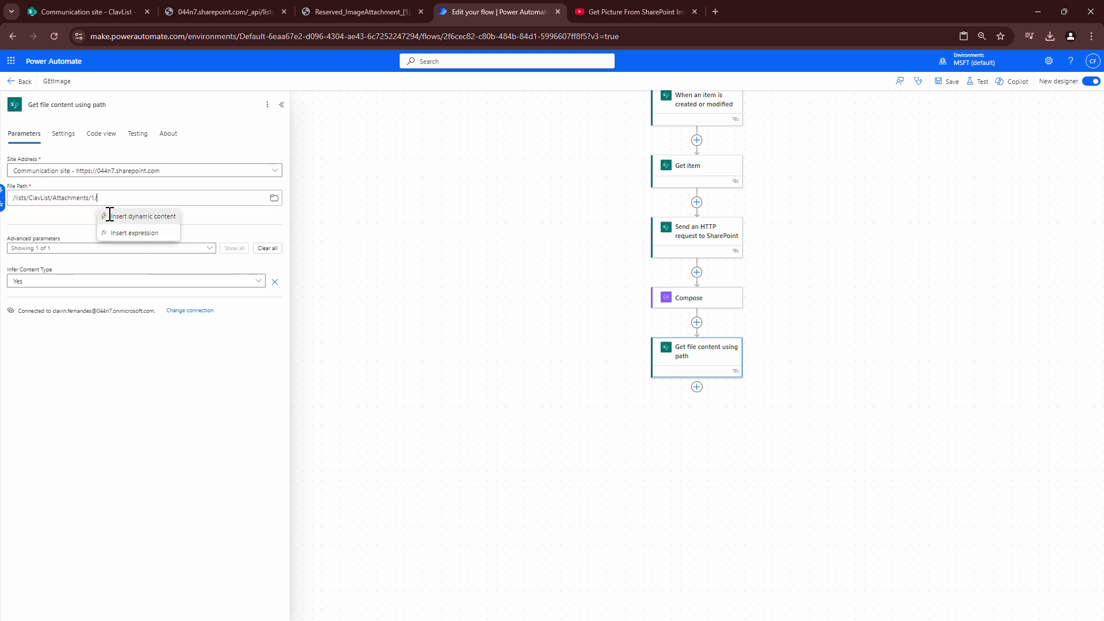
click(695, 297)
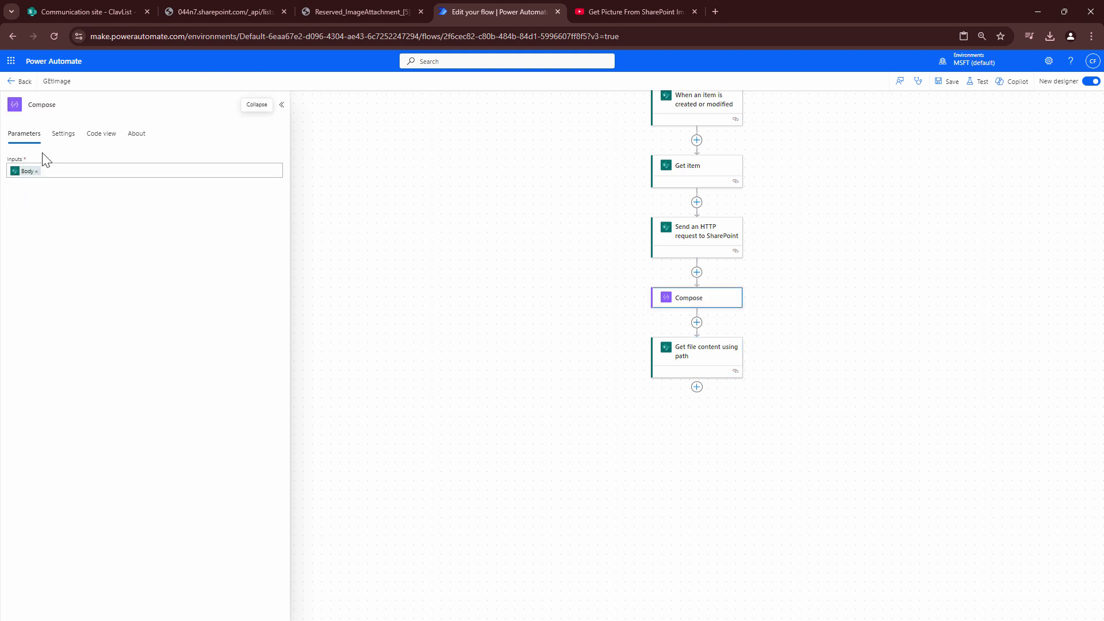
click(36, 171)
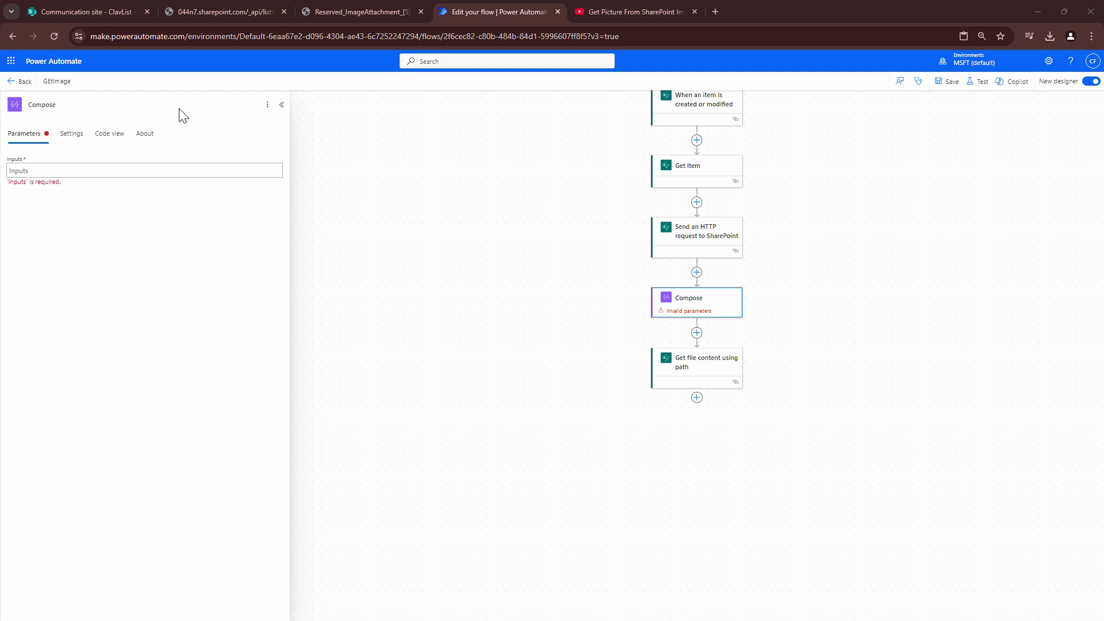
click(94, 171)
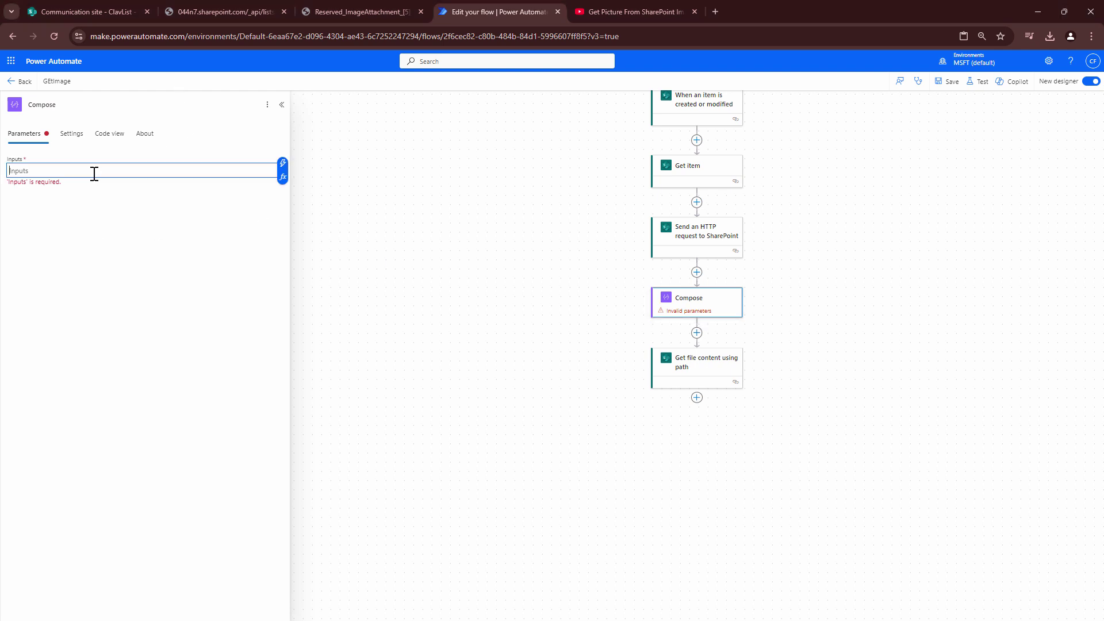
click(285, 171)
click(355, 244)
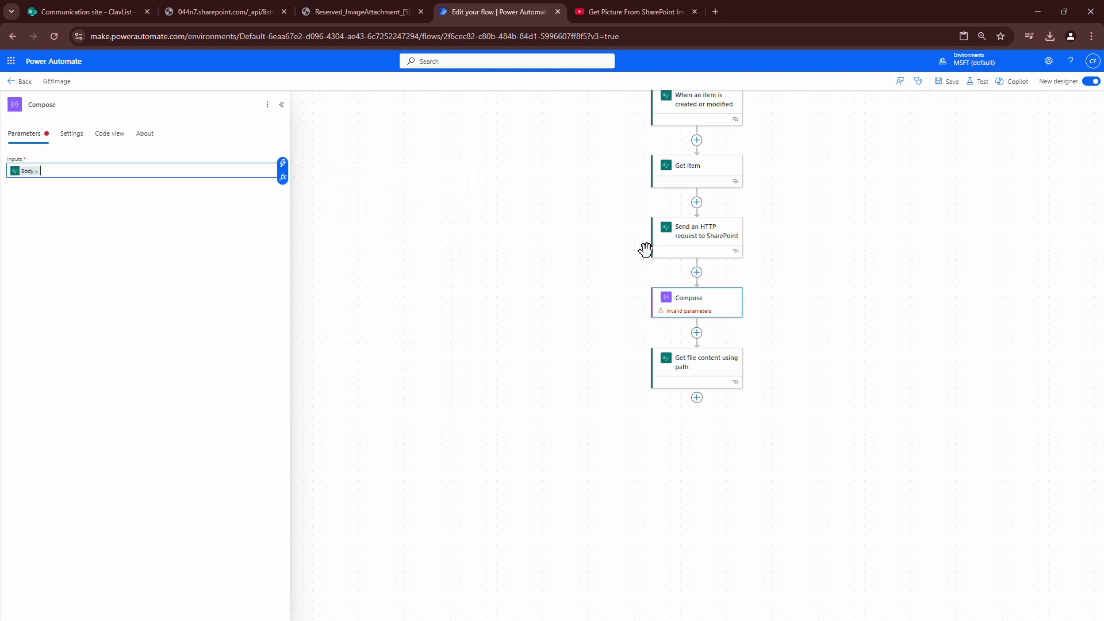
click(711, 372)
click(242, 202)
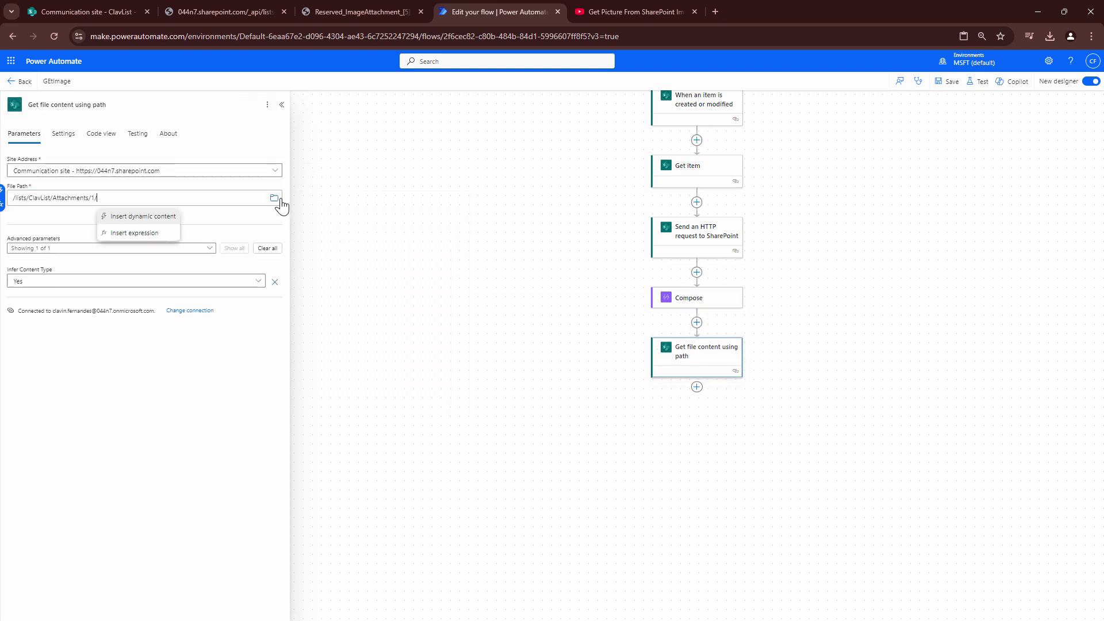
click(274, 198)
click(735, 144)
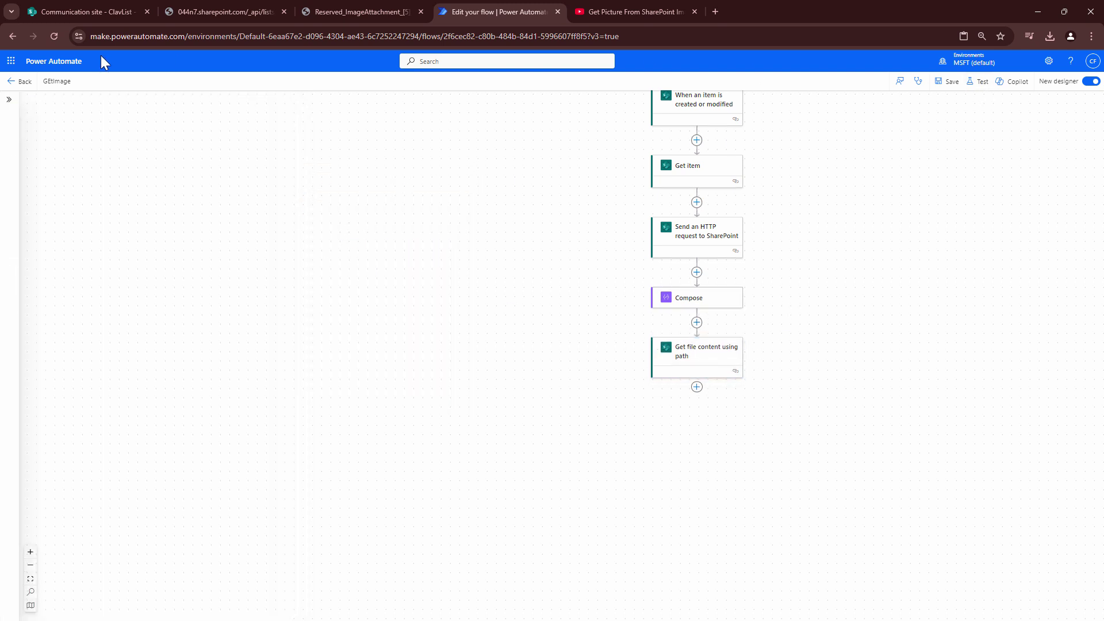
Duplicate the flow editor's browser tab and open the Compose results of the run started Oct 26, 03:04 PM
right_click(491, 12)
key(Escape)
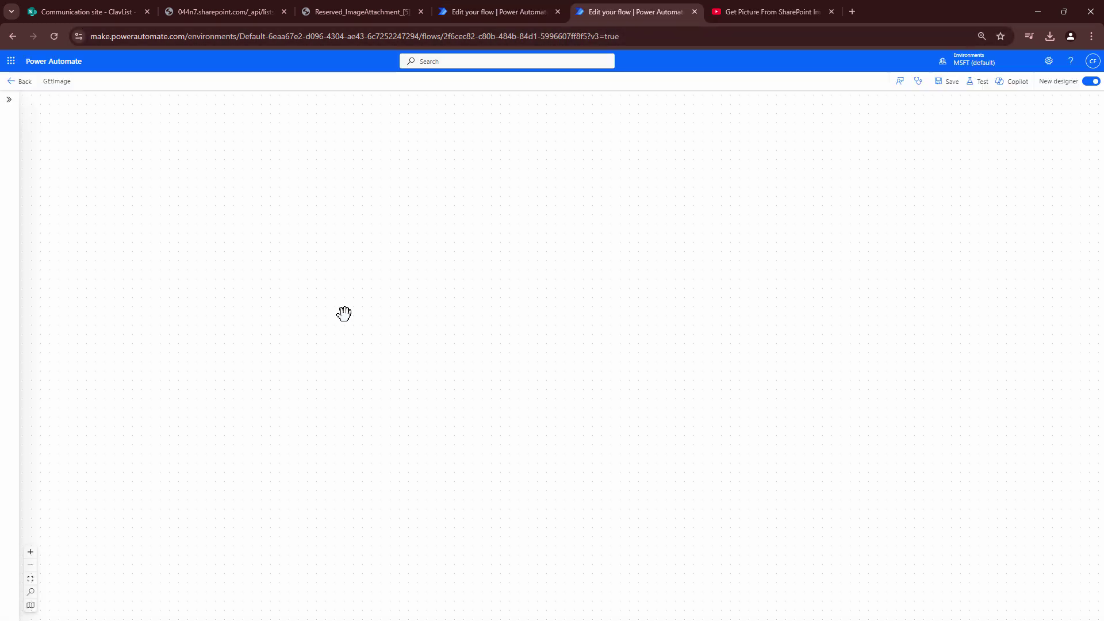
click(19, 87)
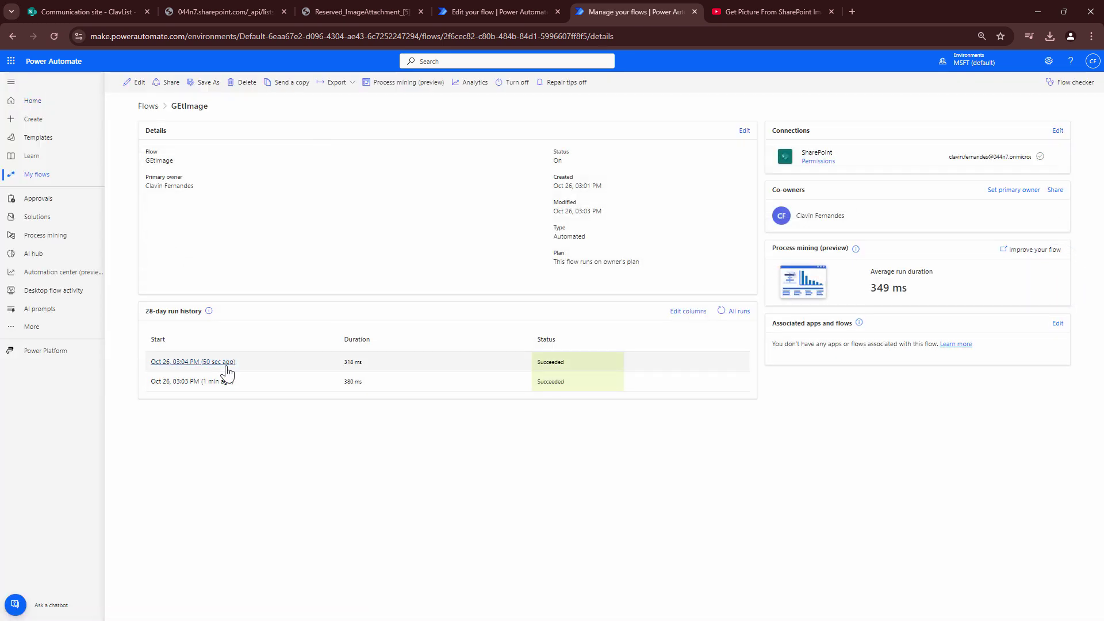
click(222, 364)
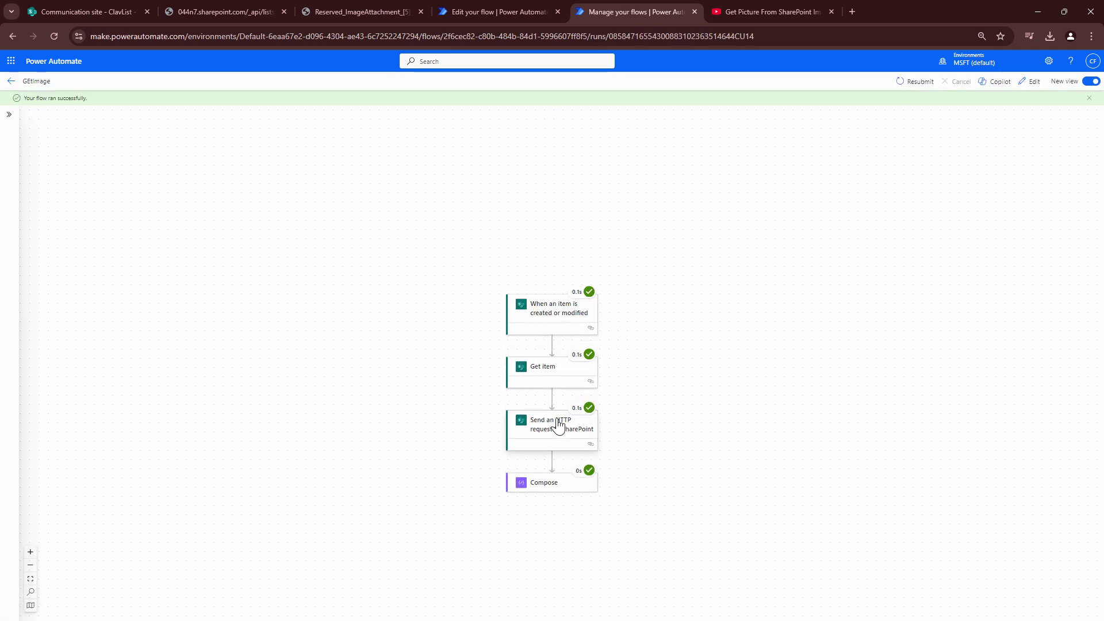
click(558, 484)
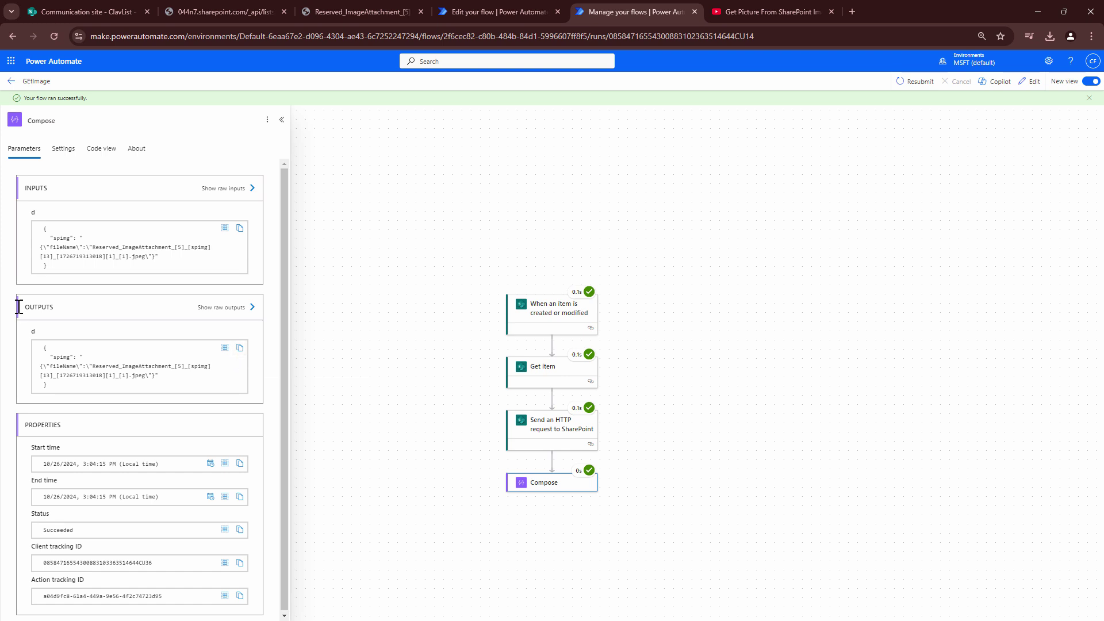
Examine how d, spimg and fileName are nested in the Compose results, pasting a copy of the output into Notepad
double_click(33, 332)
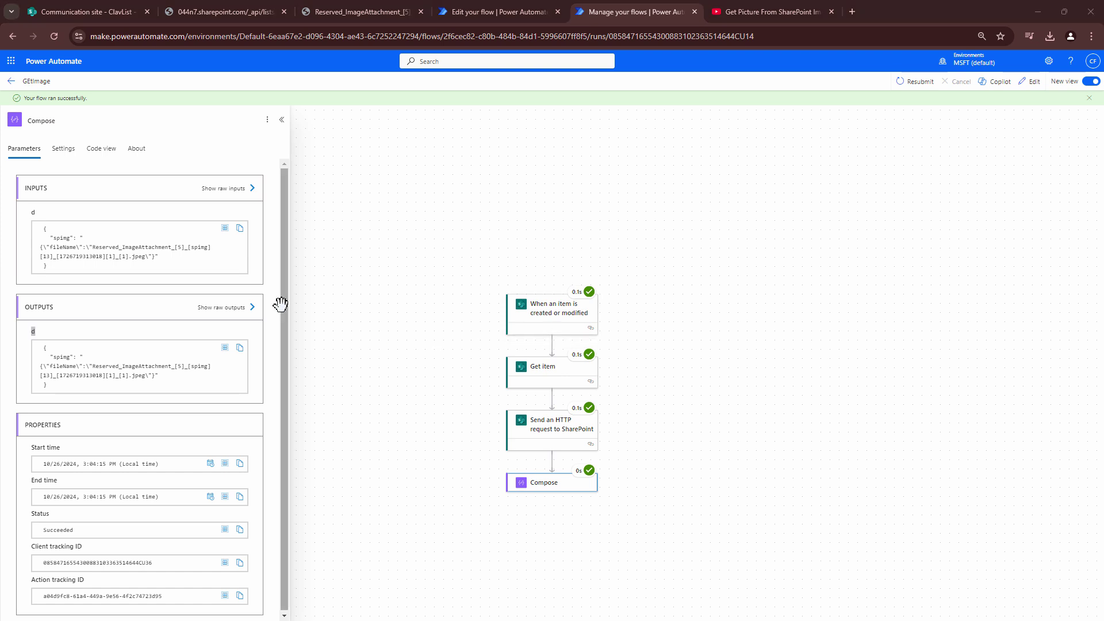
key(ctrl+v)
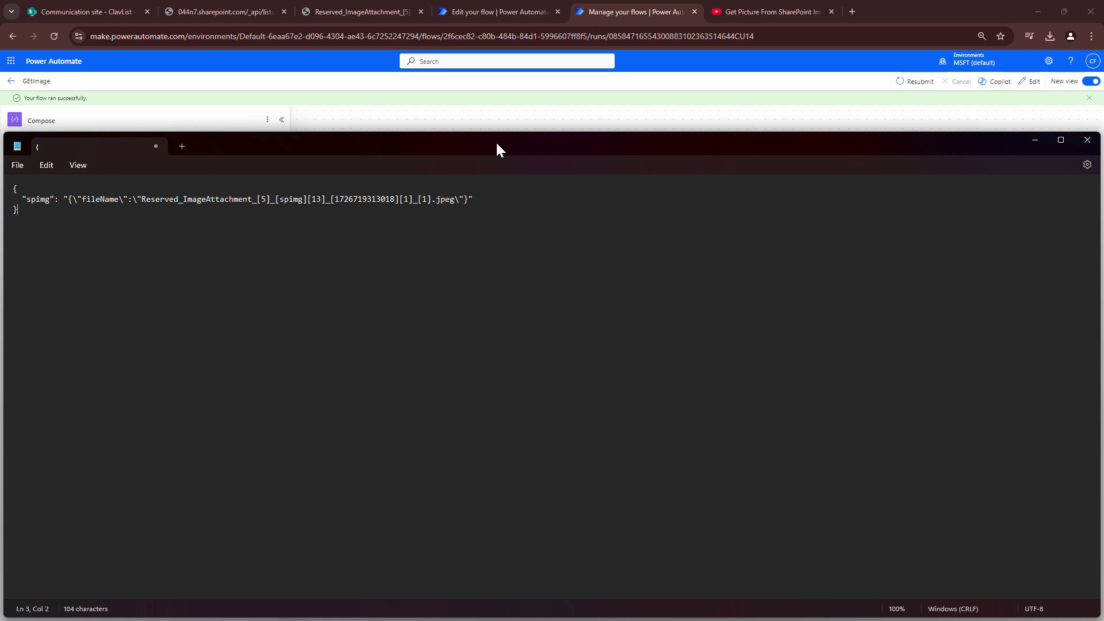
drag(498, 149, 530, 263)
drag(412, 248, 664, 194)
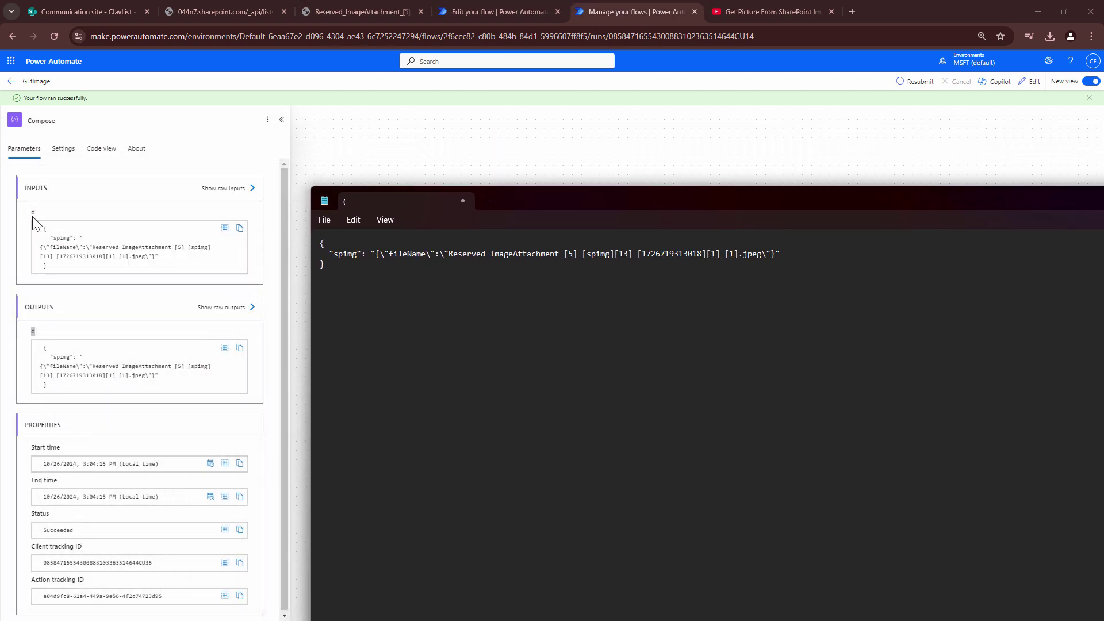
drag(39, 210, 32, 212)
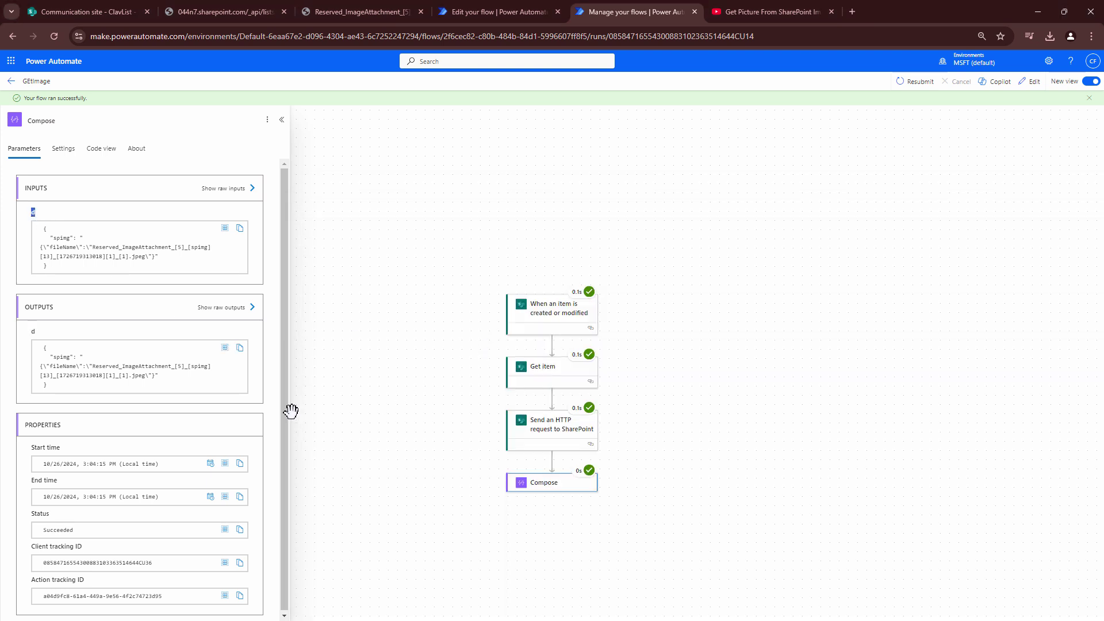
scroll(277, 413, down, 1)
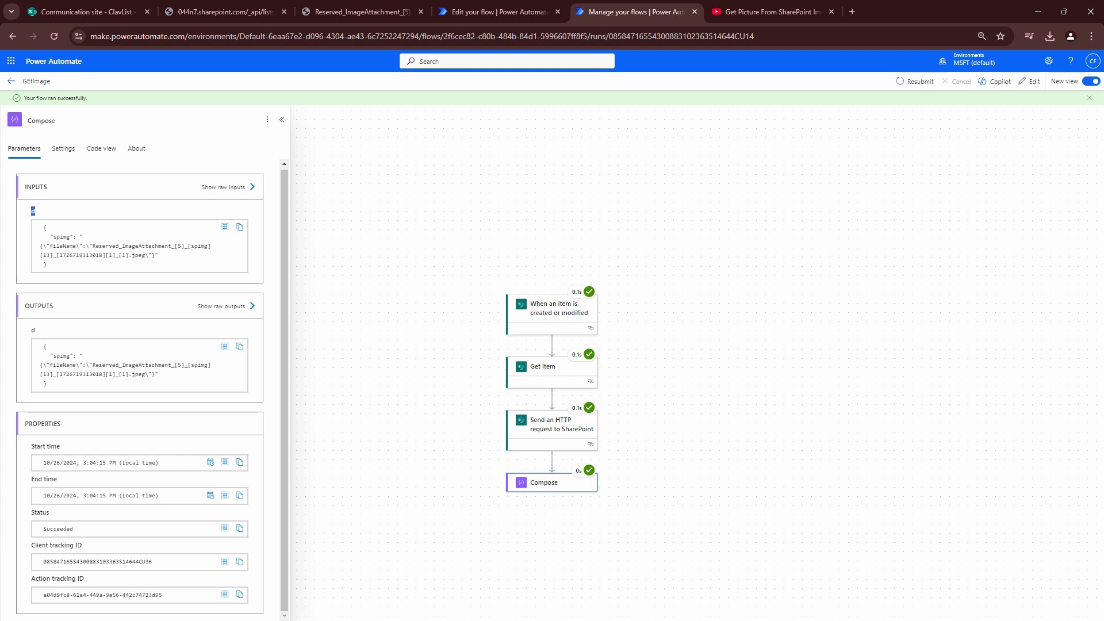
click(68, 239)
double_click(58, 239)
click(33, 216)
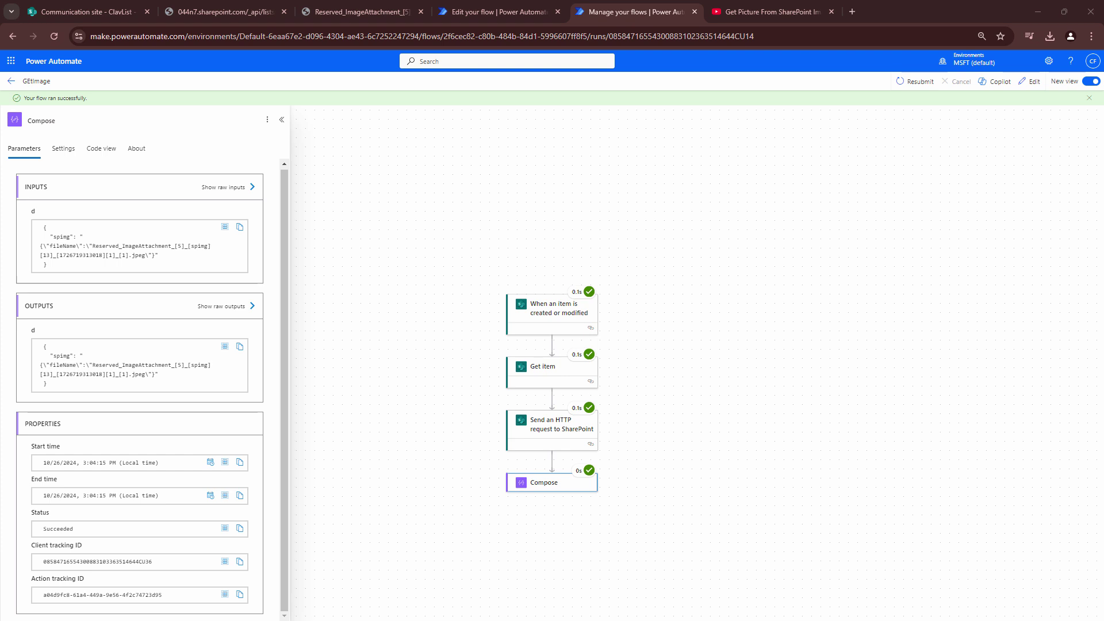
Return to the flow editor tab and remove the Body value from the Compose action's Inputs
click(547, 486)
click(1039, 84)
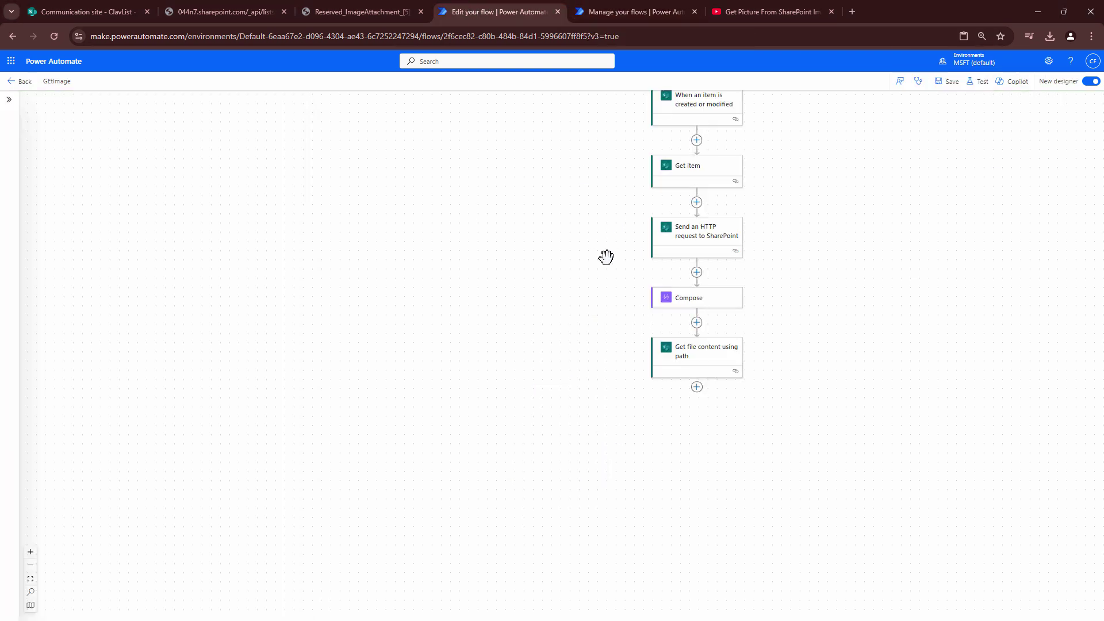
click(697, 304)
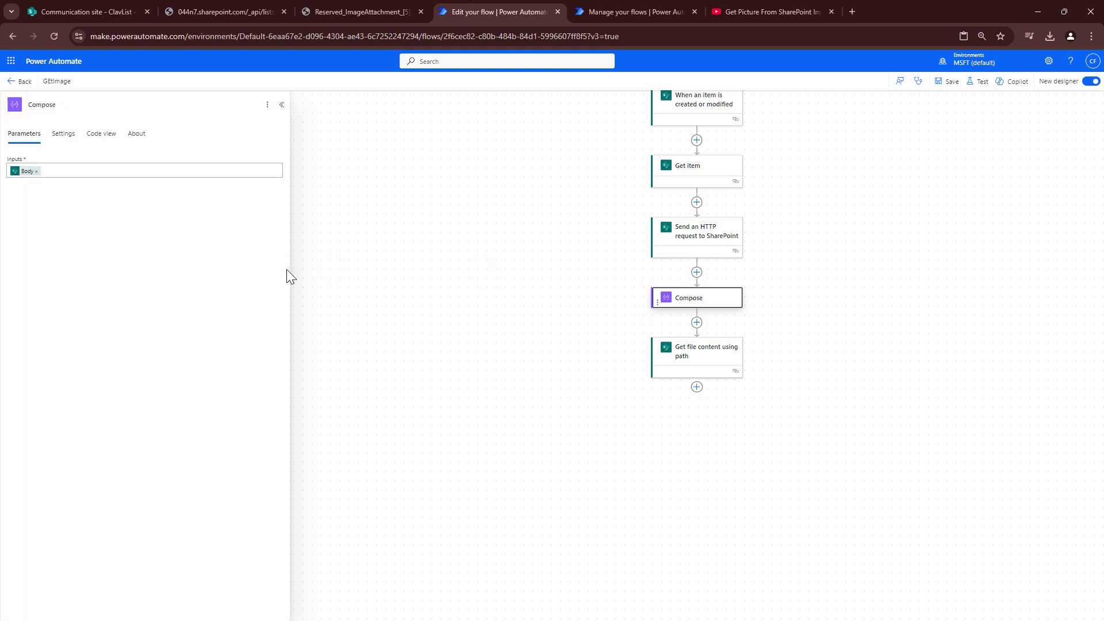
click(36, 171)
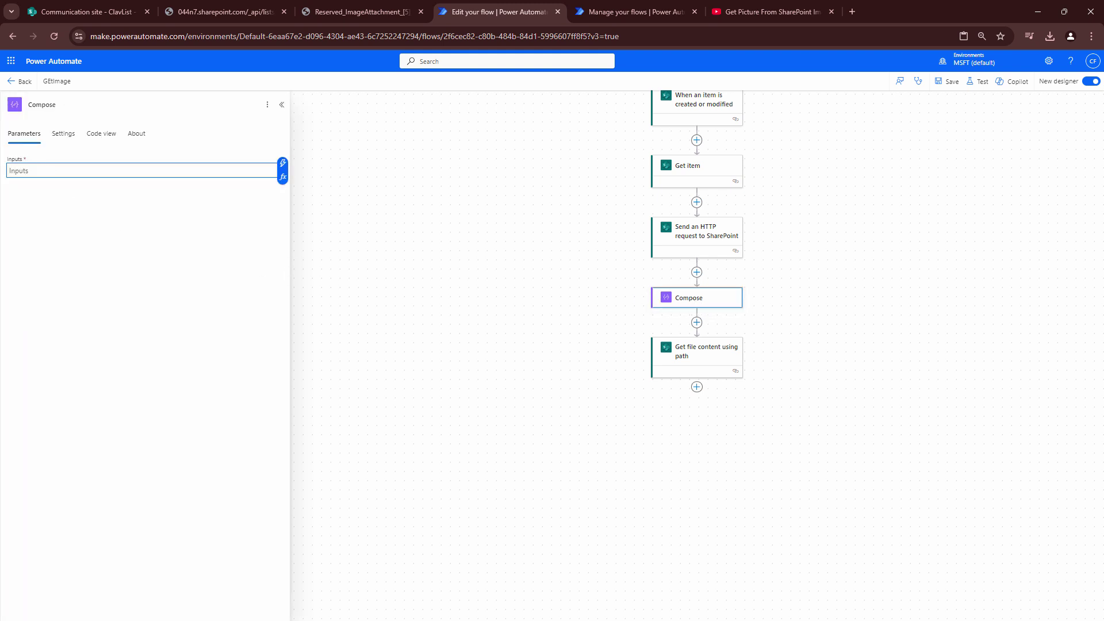
key(alt+Tab)
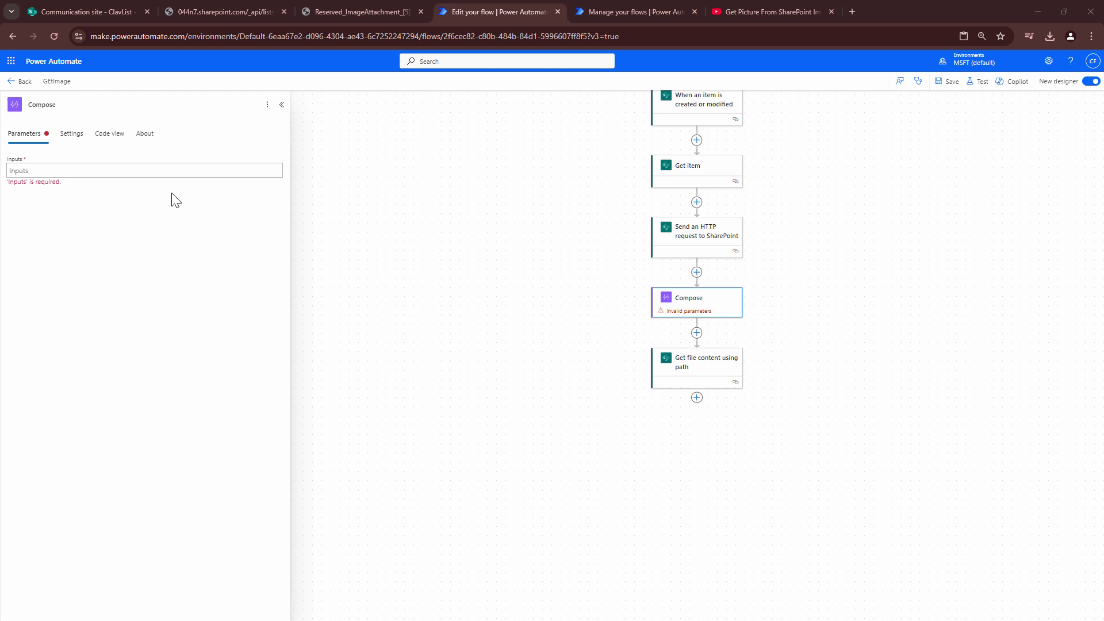
Set Compose's Inputs to the expression json(body('Send_an_HTTP_request_to_SharePoint')?['d']?['spimg']?['fileName'])
click(111, 168)
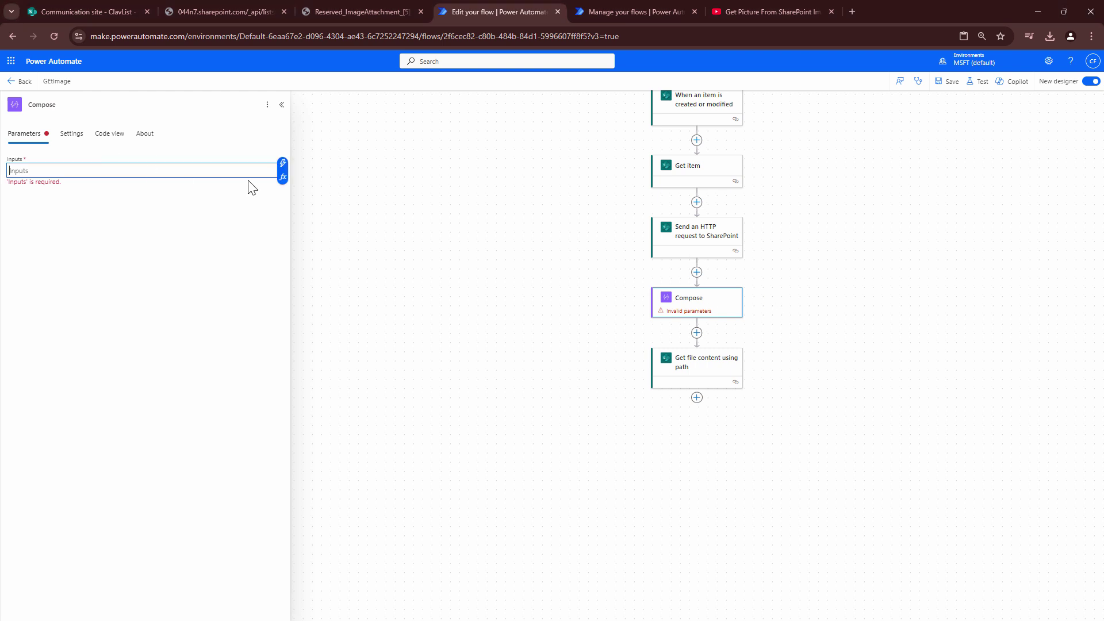
click(283, 164)
click(284, 175)
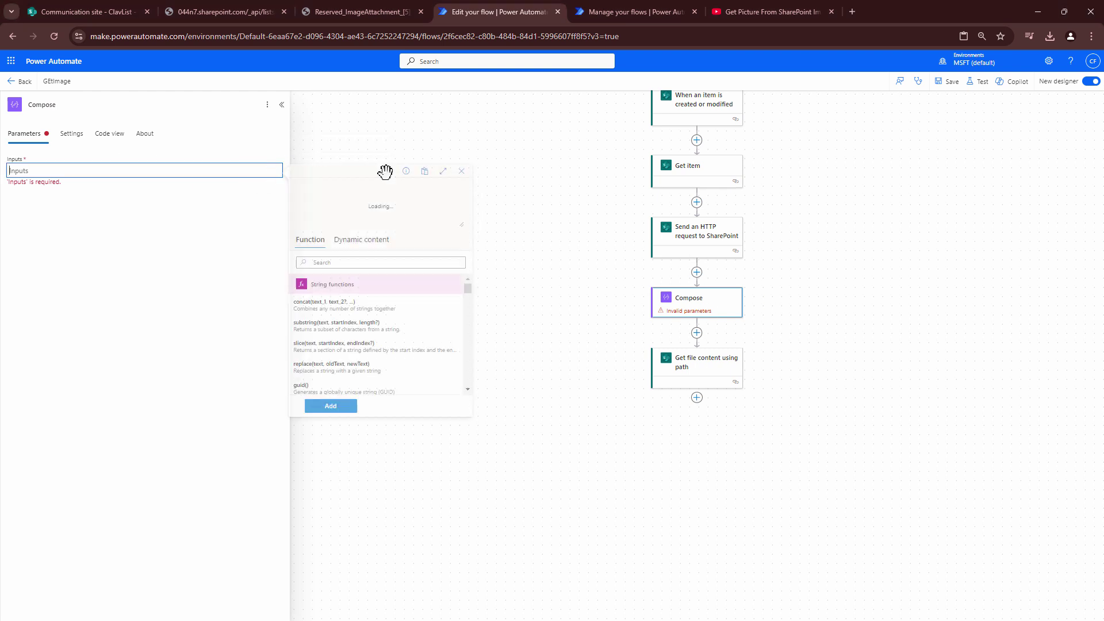
text(json)
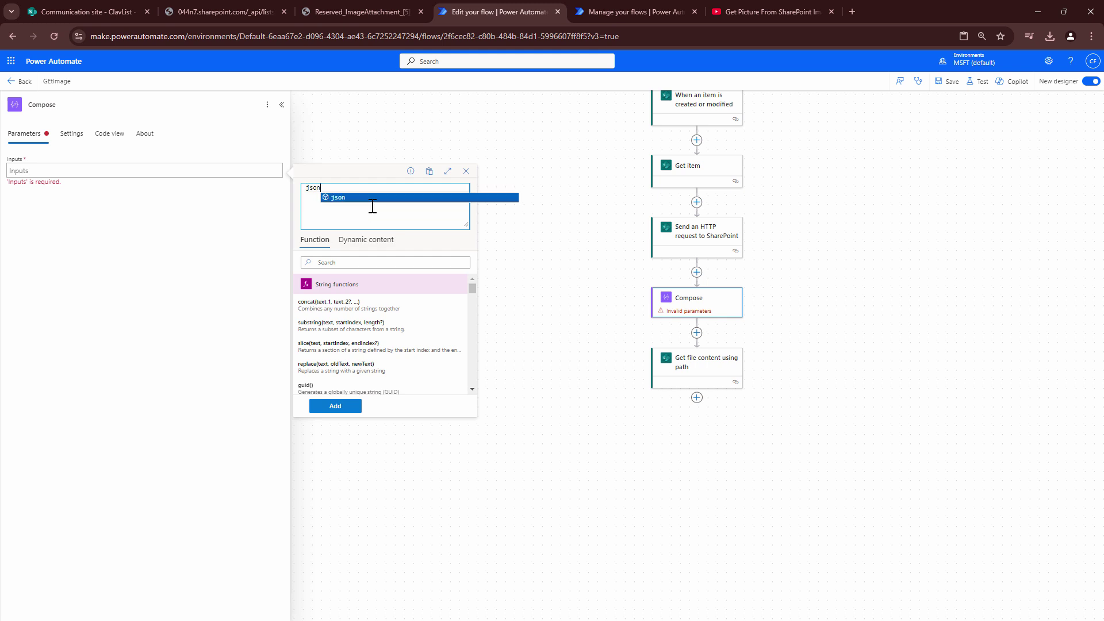
key(Return)
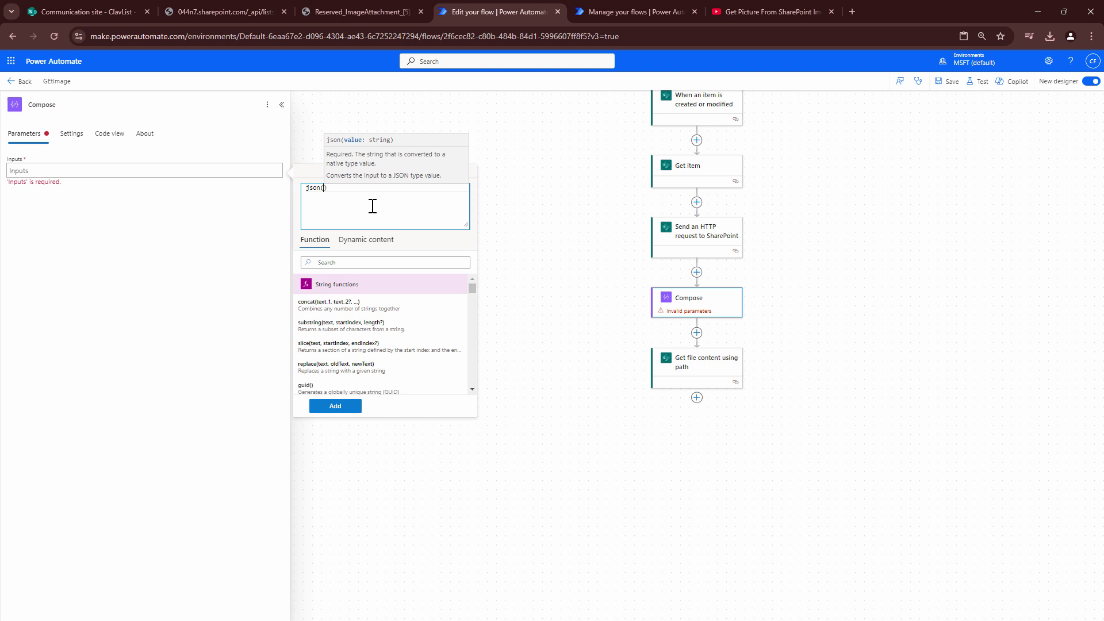
click(366, 239)
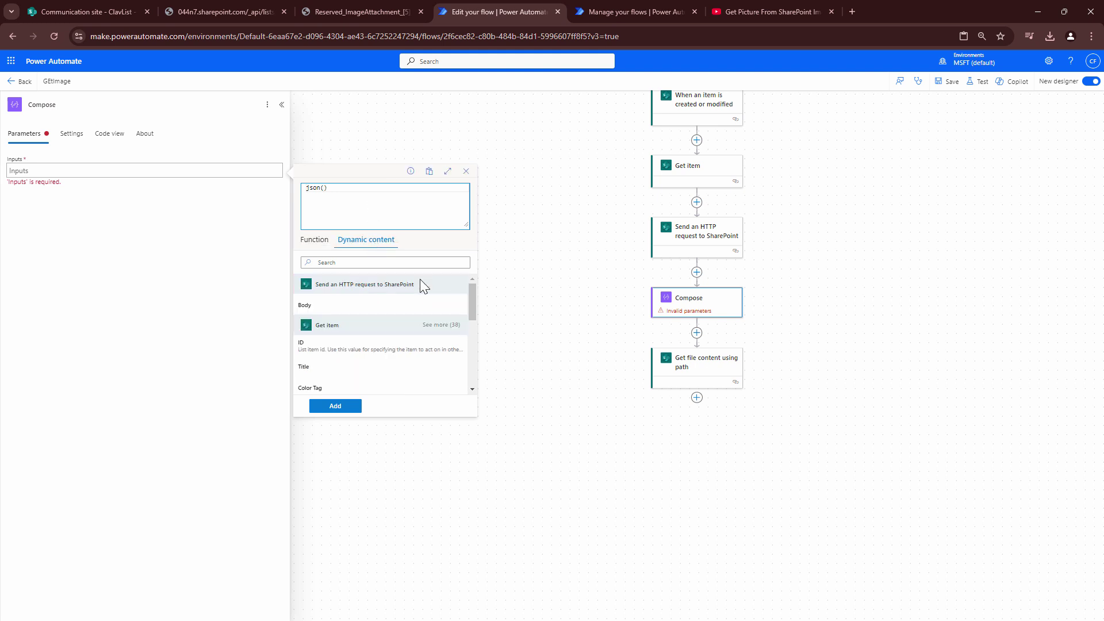
click(356, 311)
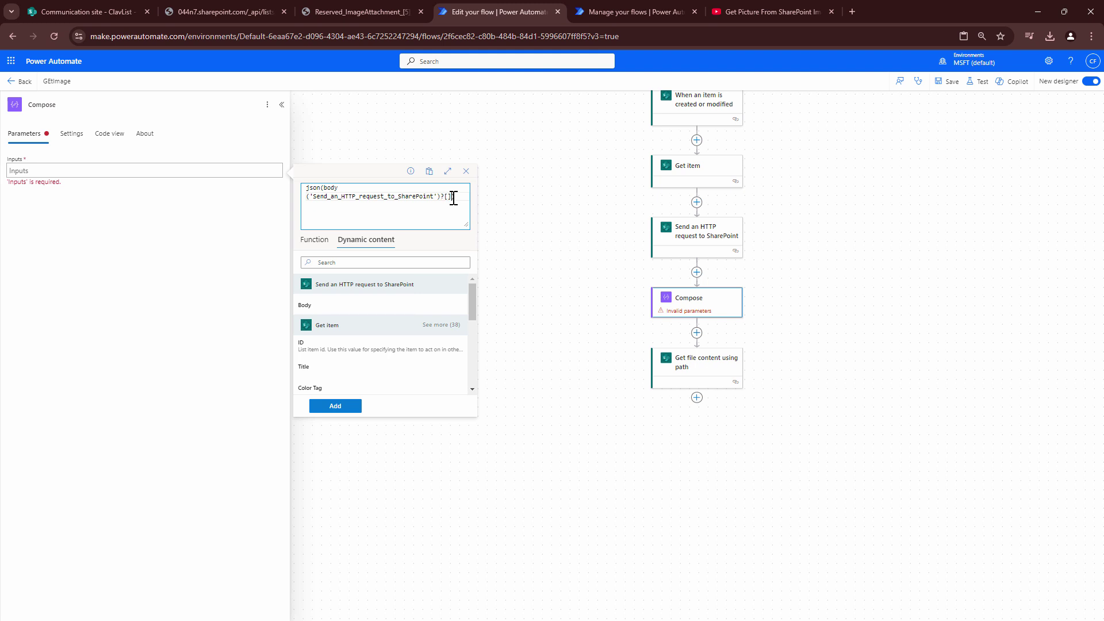
text(?['spimg']?['fileName)
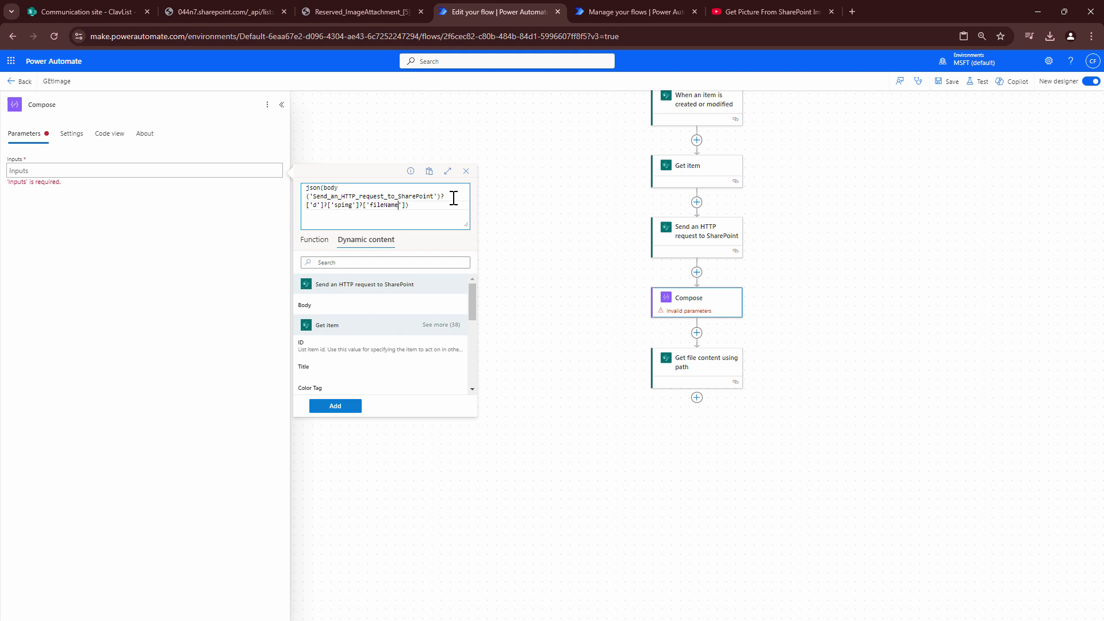
click(336, 407)
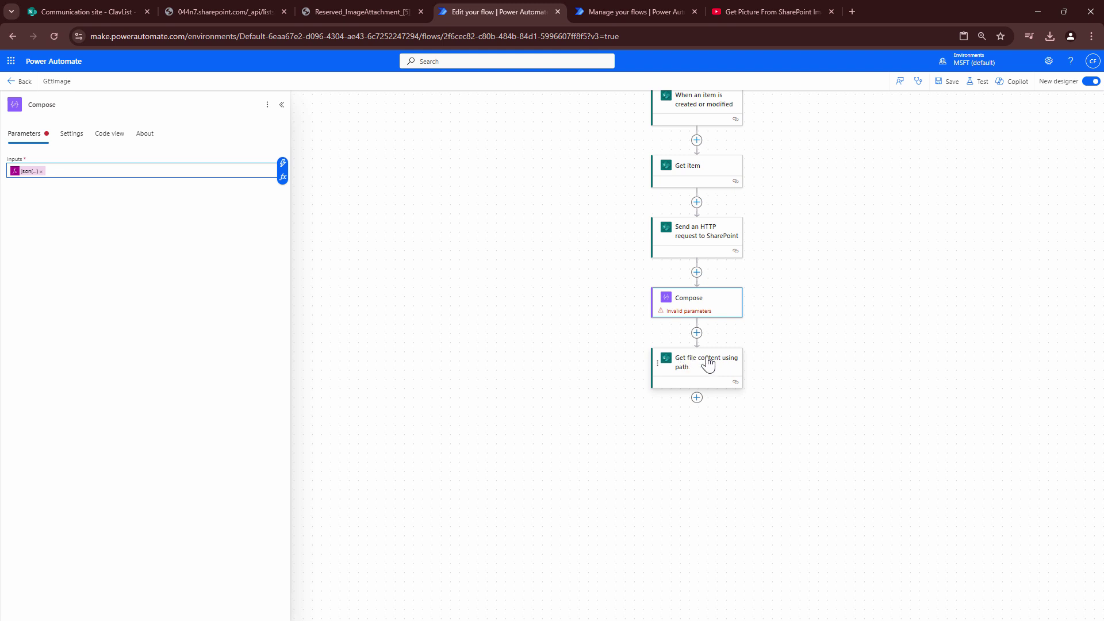
Append the Compose action's Outputs to the File Path of Get file content using path
click(703, 367)
click(192, 199)
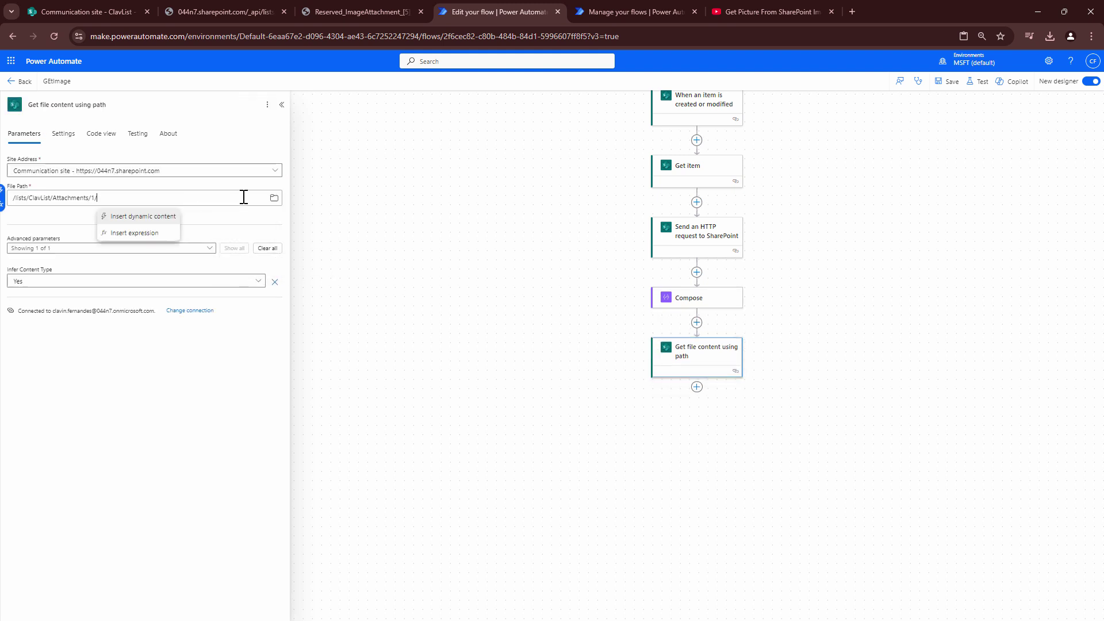
click(169, 216)
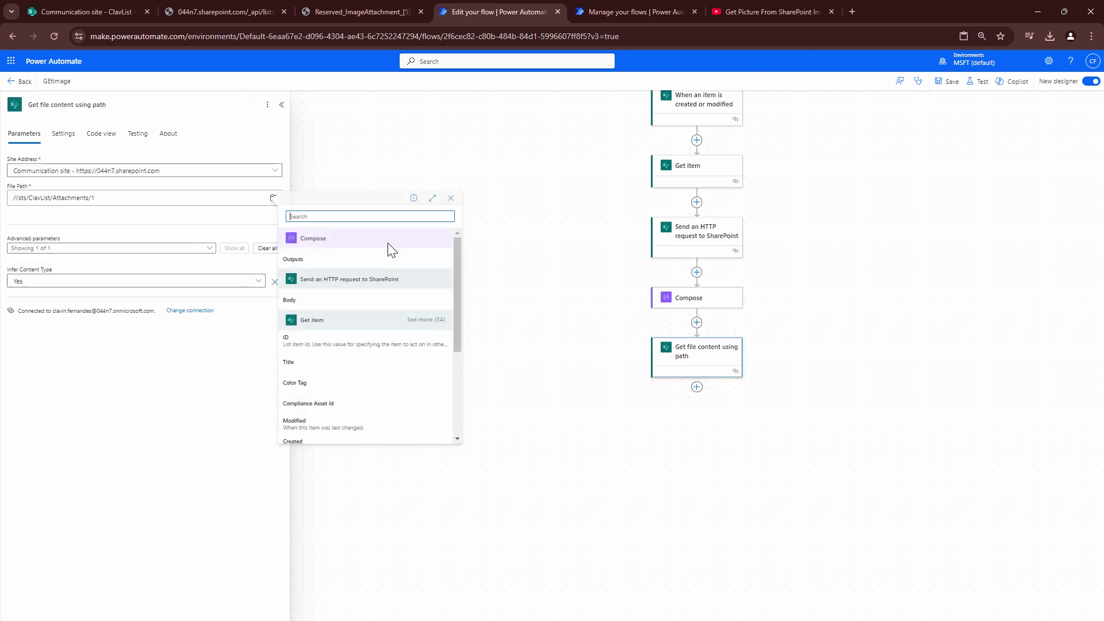
click(385, 248)
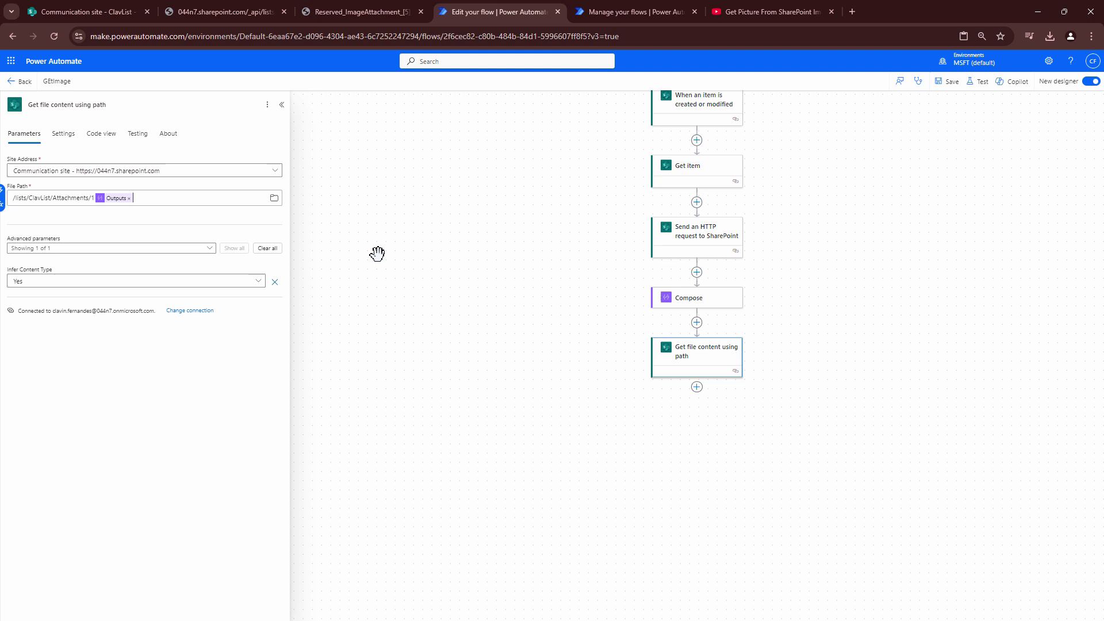
click(697, 388)
click(724, 392)
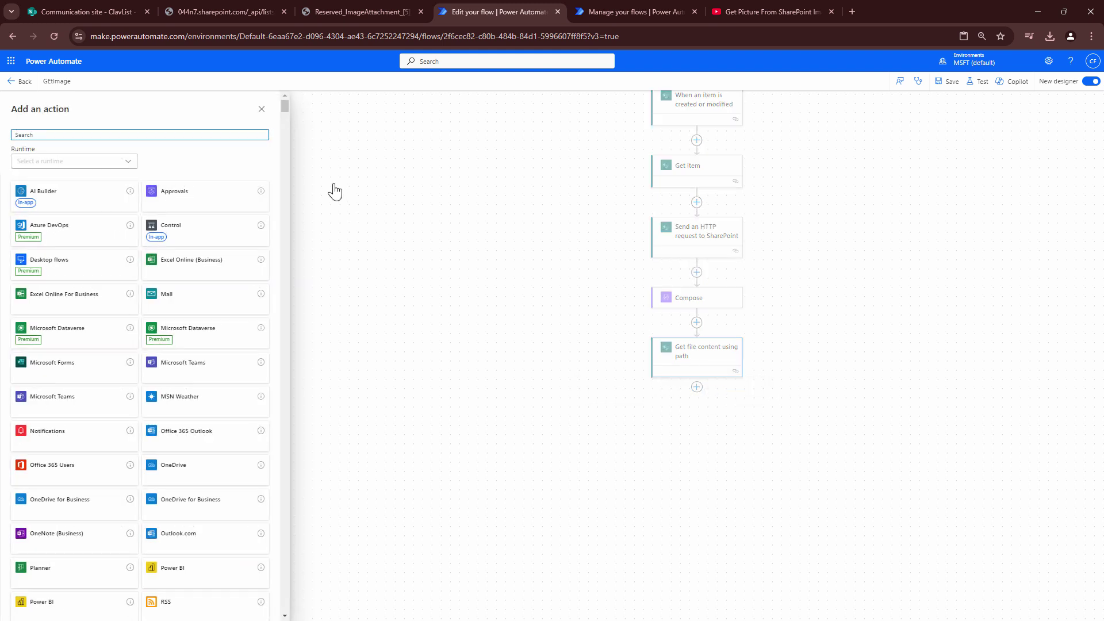
text(s)
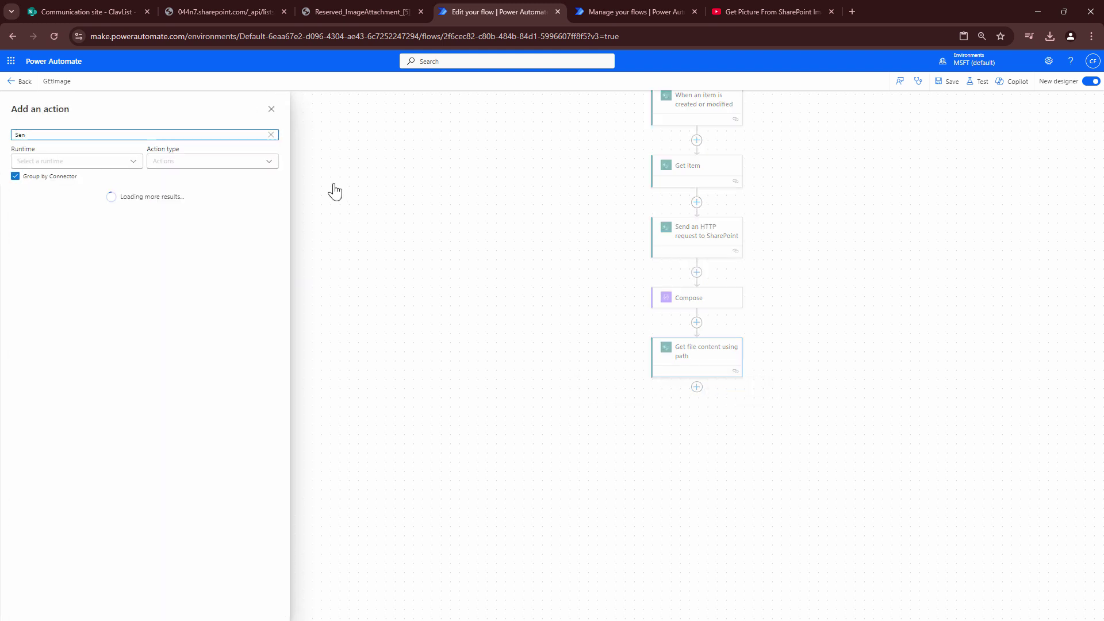
click(334, 192)
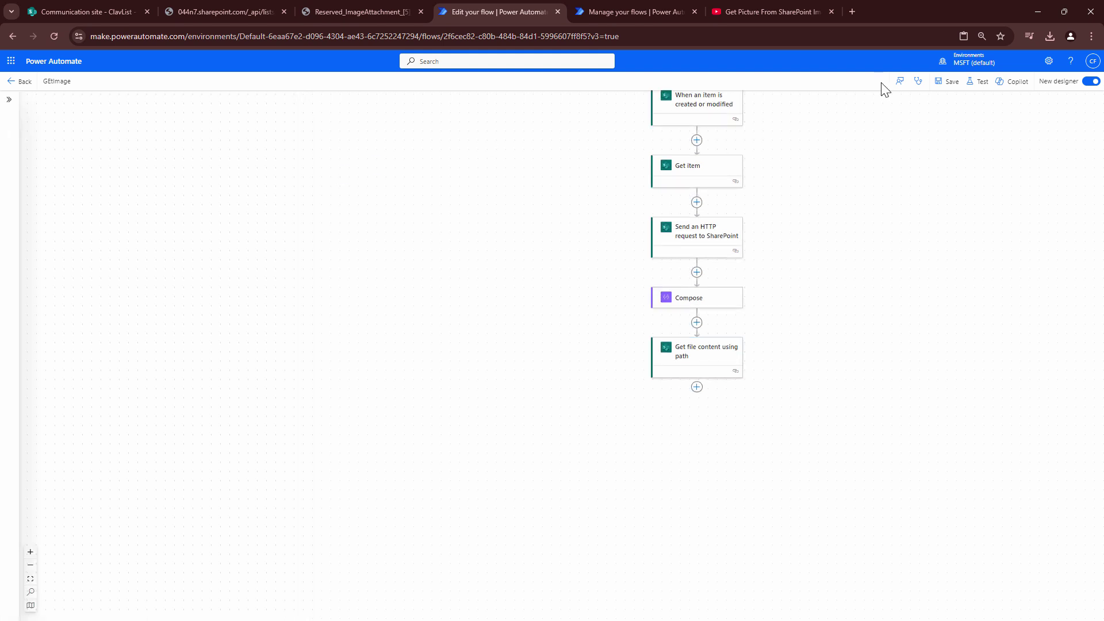
Save the GEtImage flow and start a manual test of it
click(950, 81)
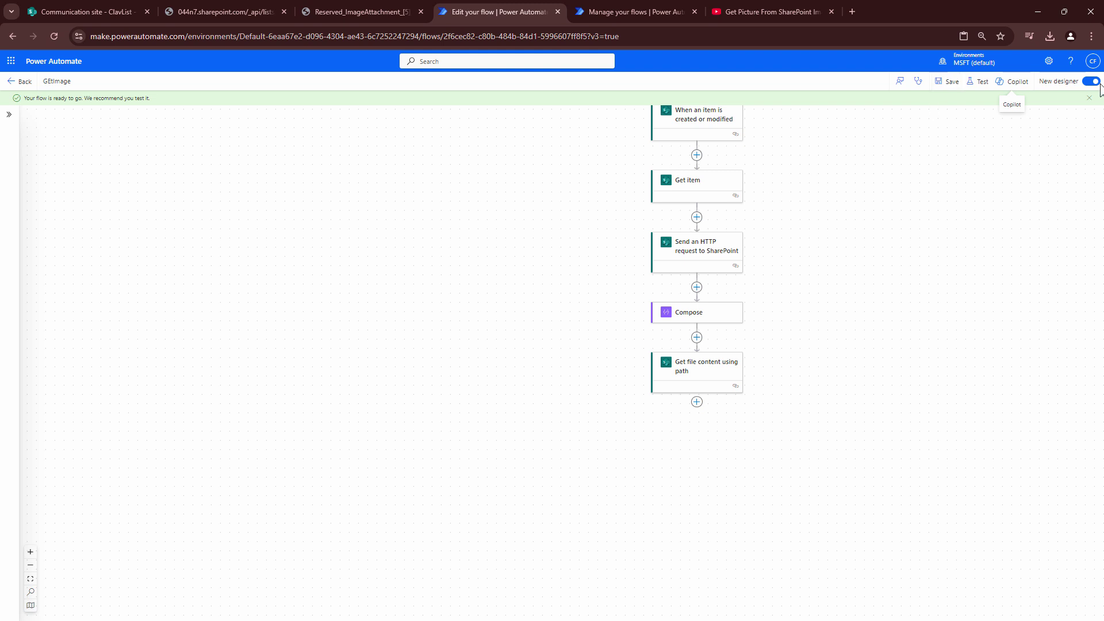
click(980, 82)
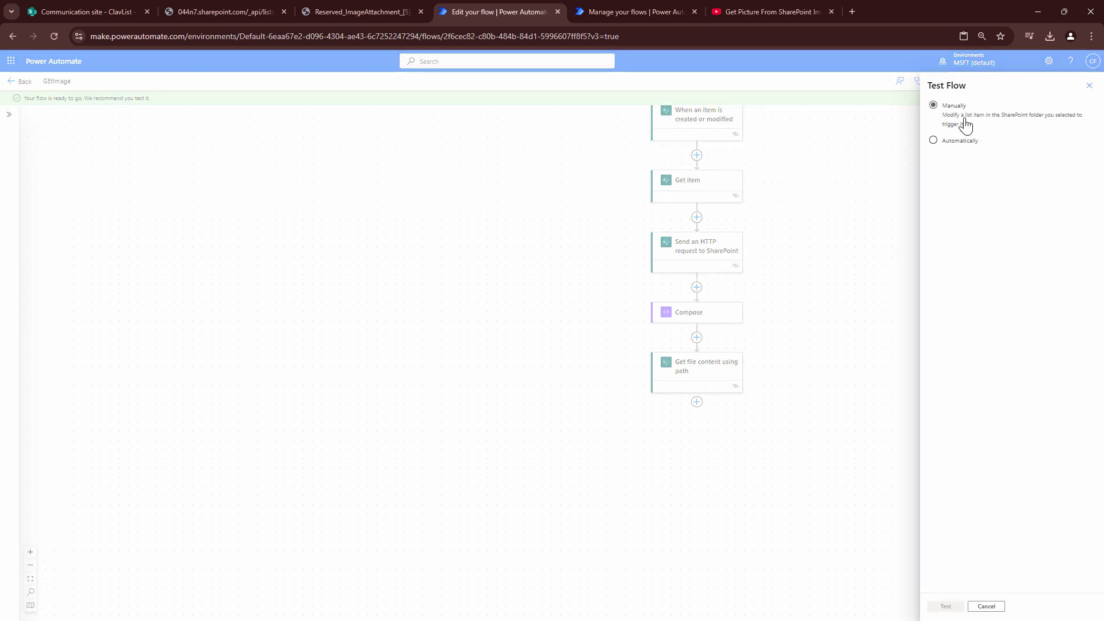
click(945, 607)
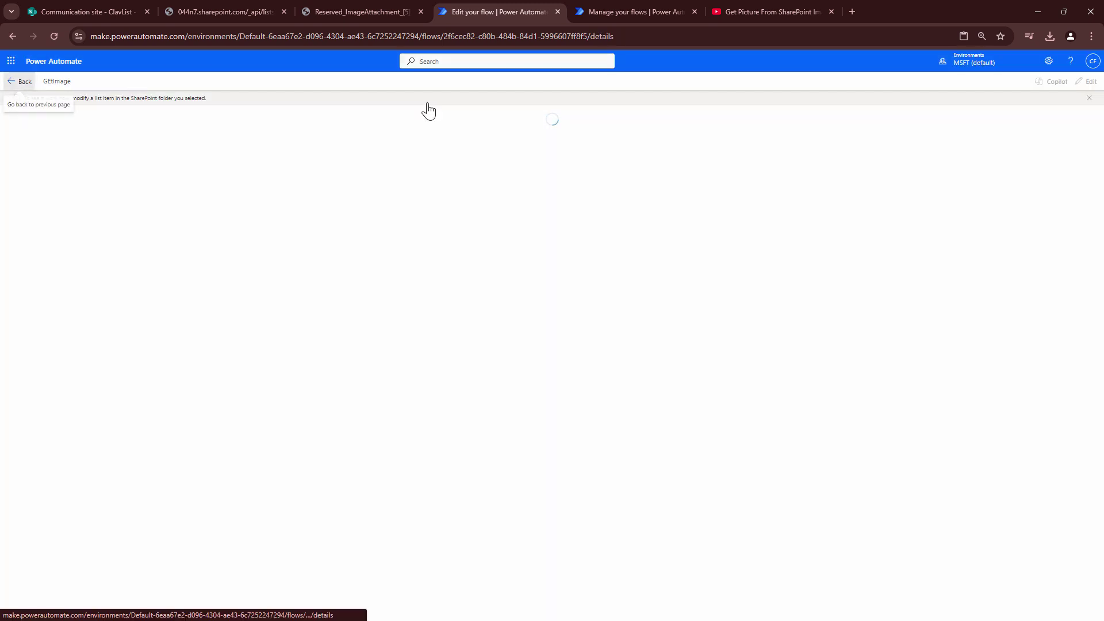
Open the most recent successful run from the flow's 28-day run history and resubmit it
click(21, 81)
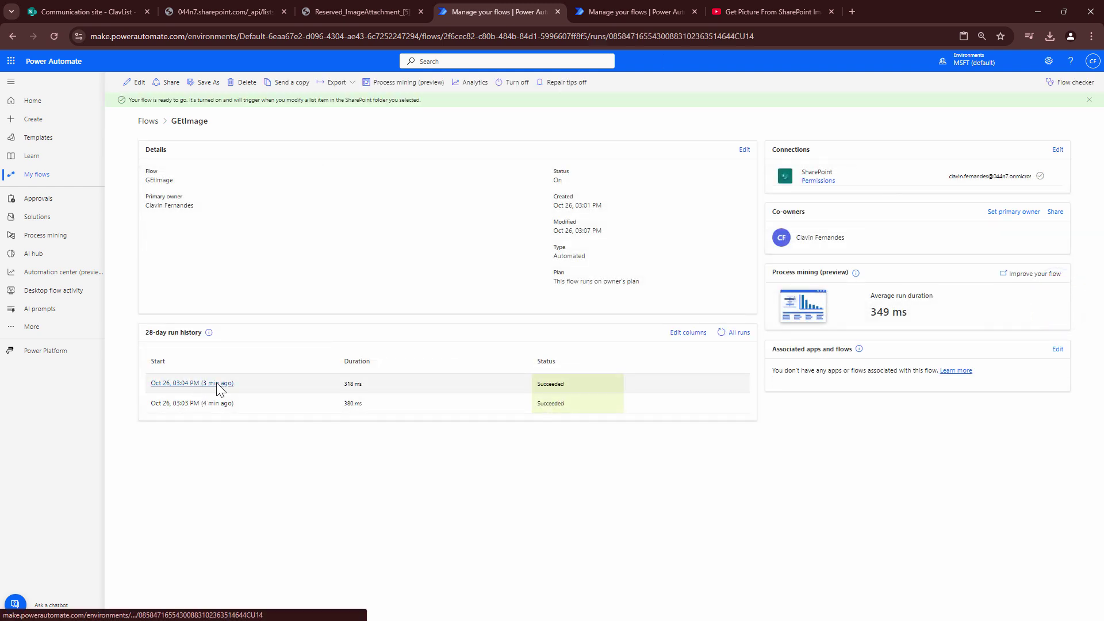
click(217, 384)
click(916, 82)
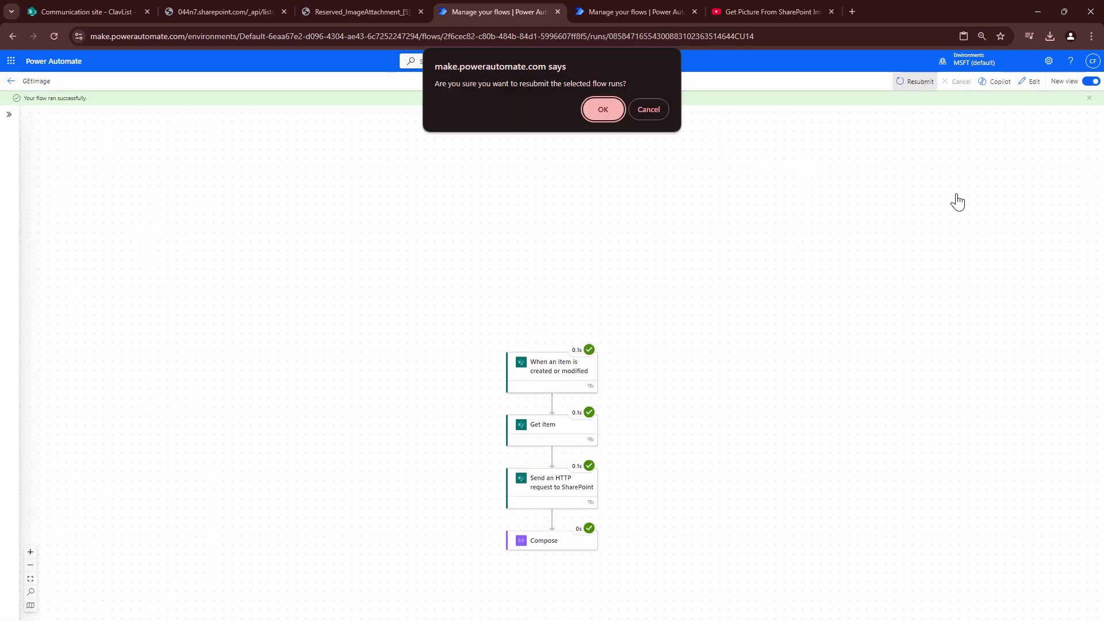
key(alt+Left)
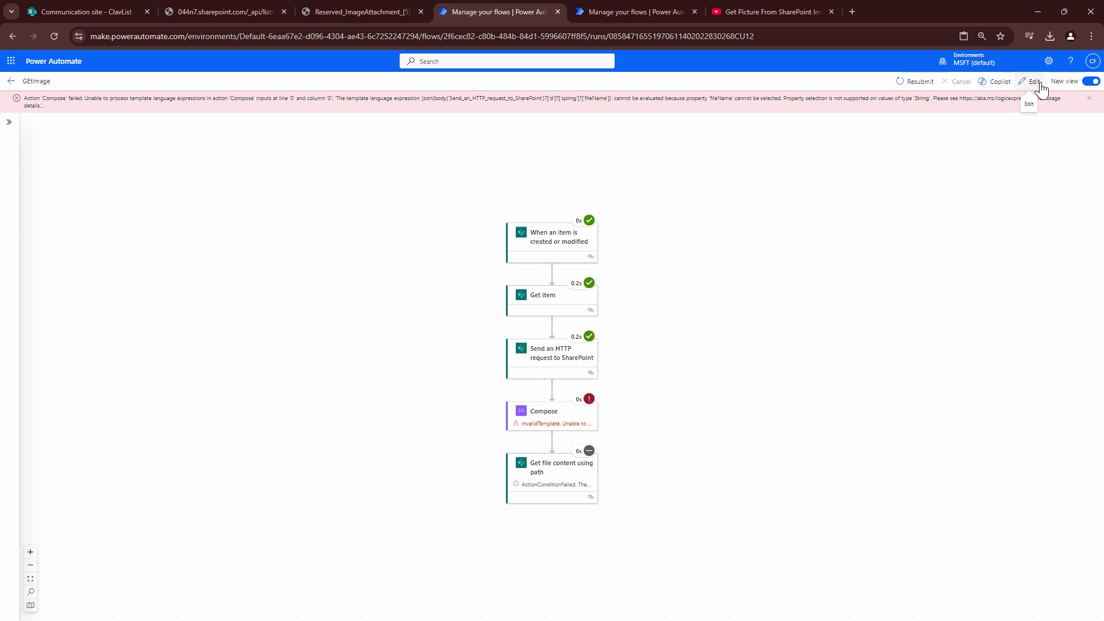
Edit the flow's Compose expression, moving json()'s closing parenthesis from the end to just before ?['fileName']
click(1041, 84)
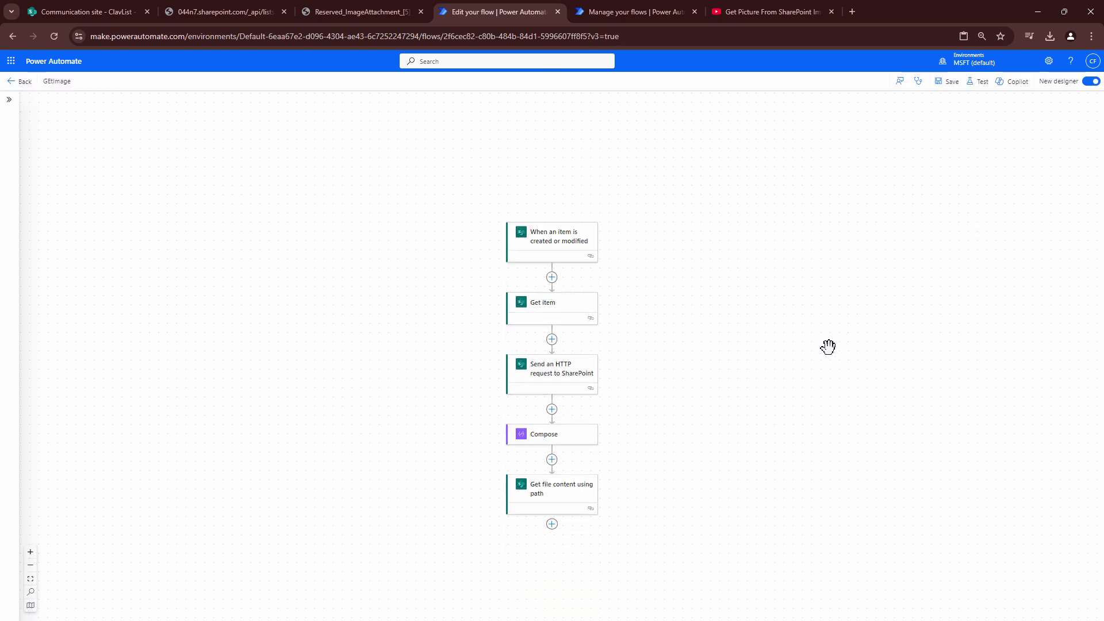
click(587, 440)
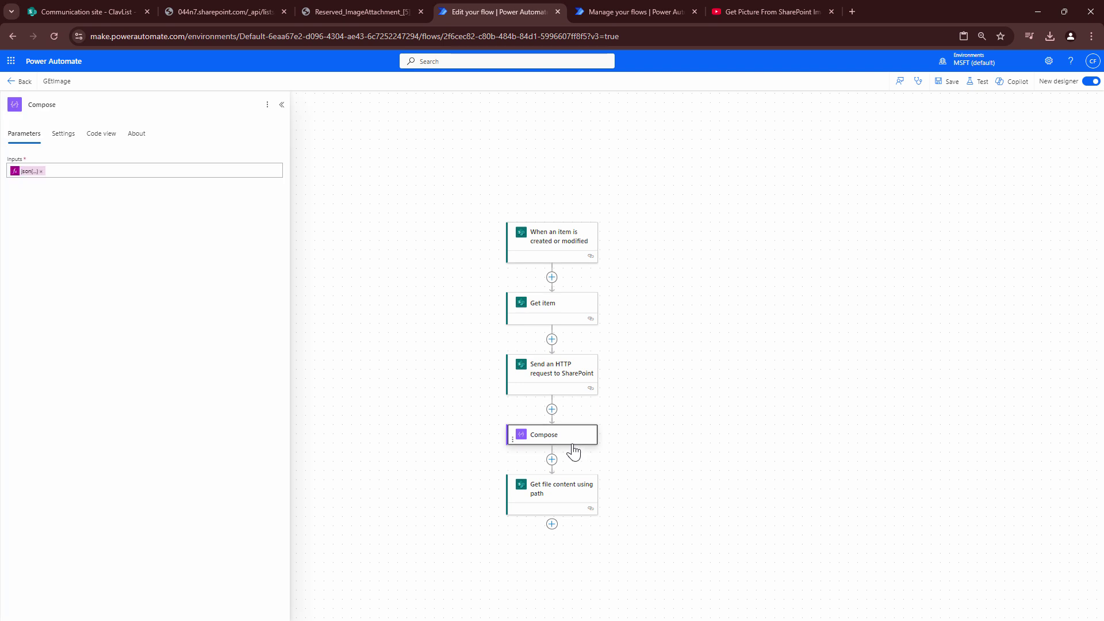
click(30, 171)
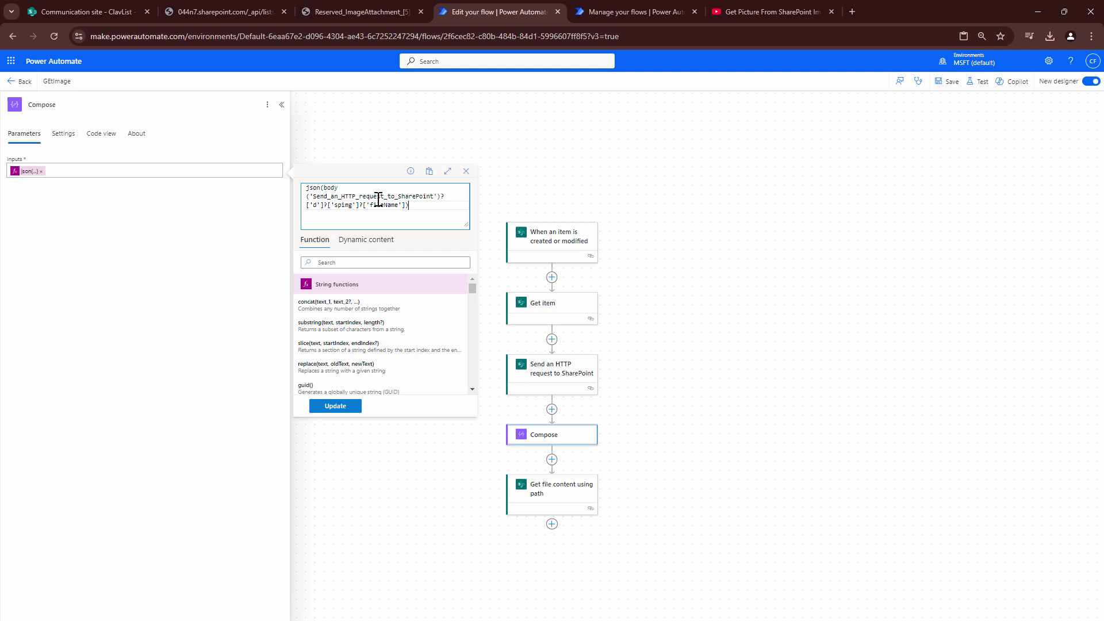
key(BackSpace)
click(442, 196)
text())
click(345, 407)
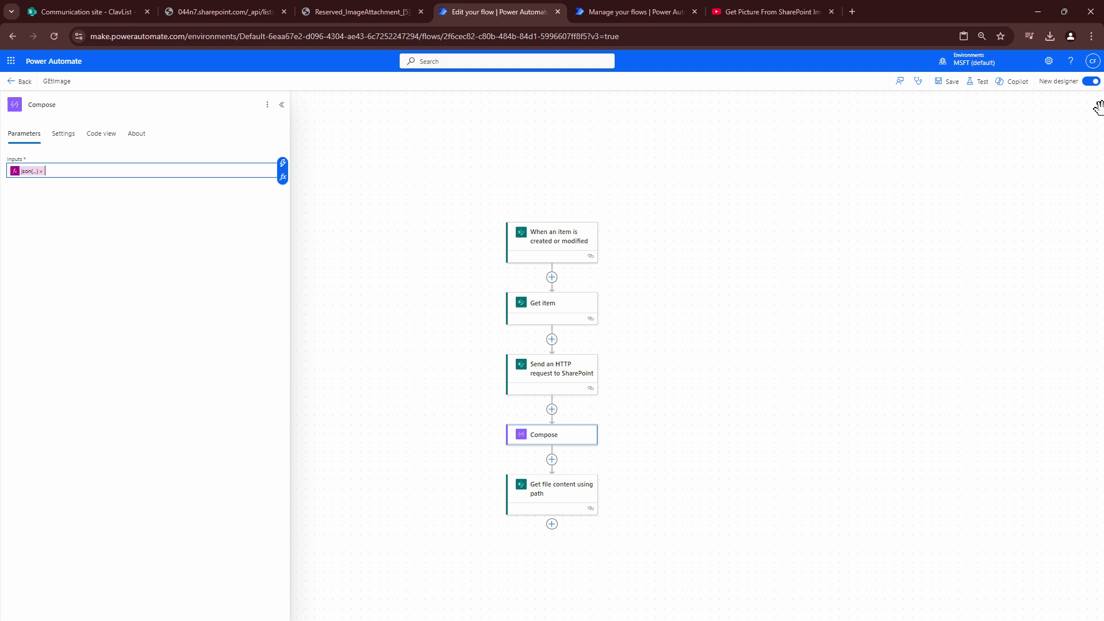
Save and test the flow automatically, using the recently used trigger of the failed run
click(977, 82)
click(948, 144)
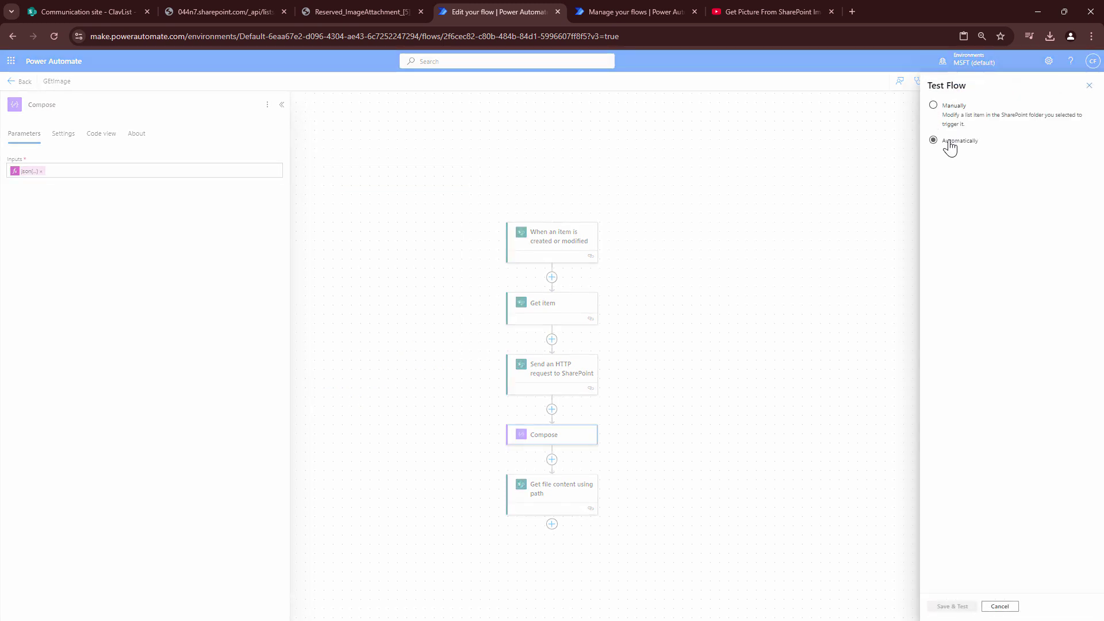
click(951, 173)
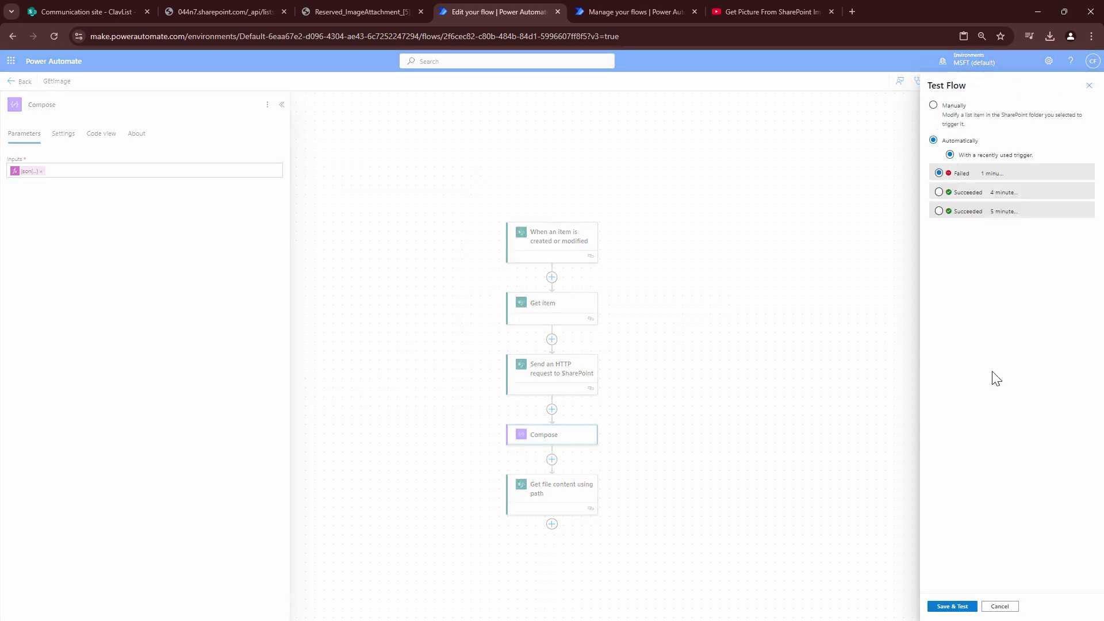
click(970, 606)
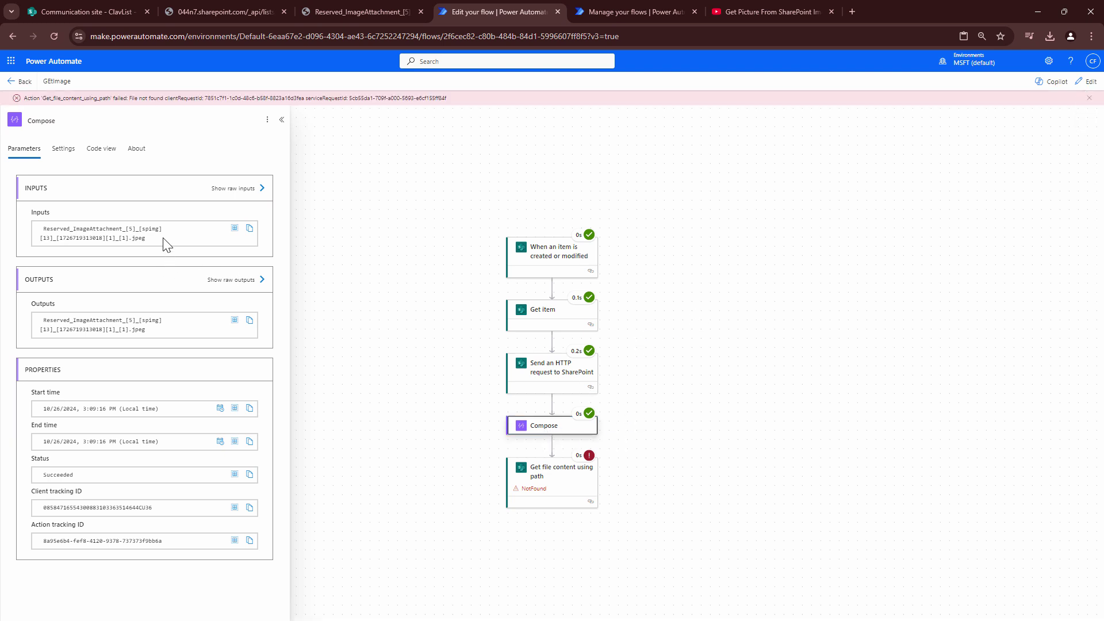
Compare Compose's file name and the path used by Get file content with the picture's attachment URL, reopening the flow for editing
drag(165, 241, 54, 228)
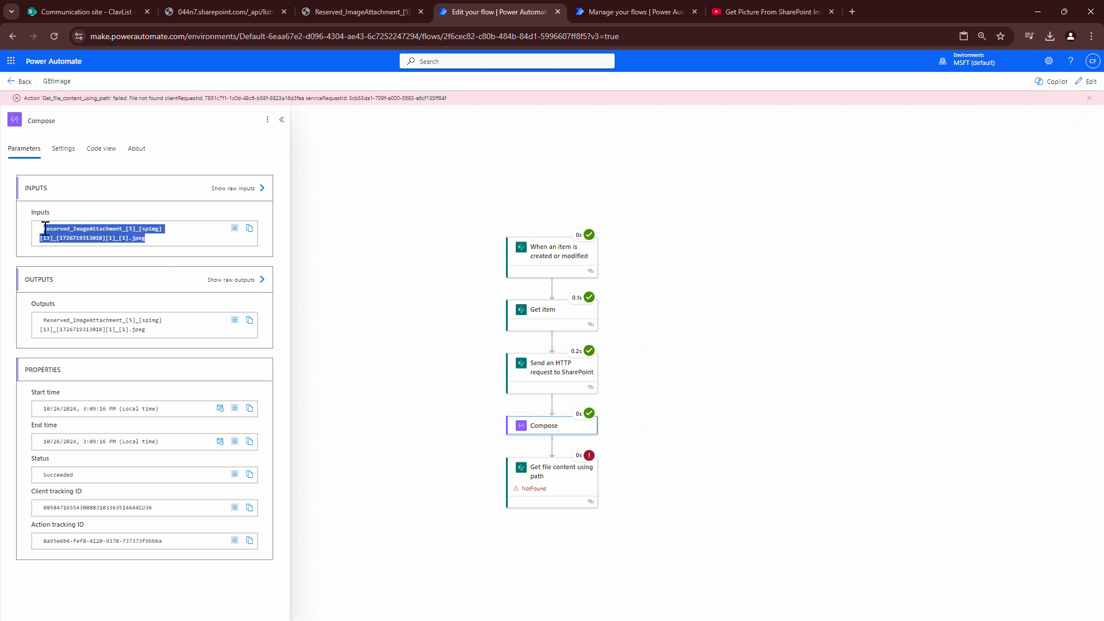
click(523, 476)
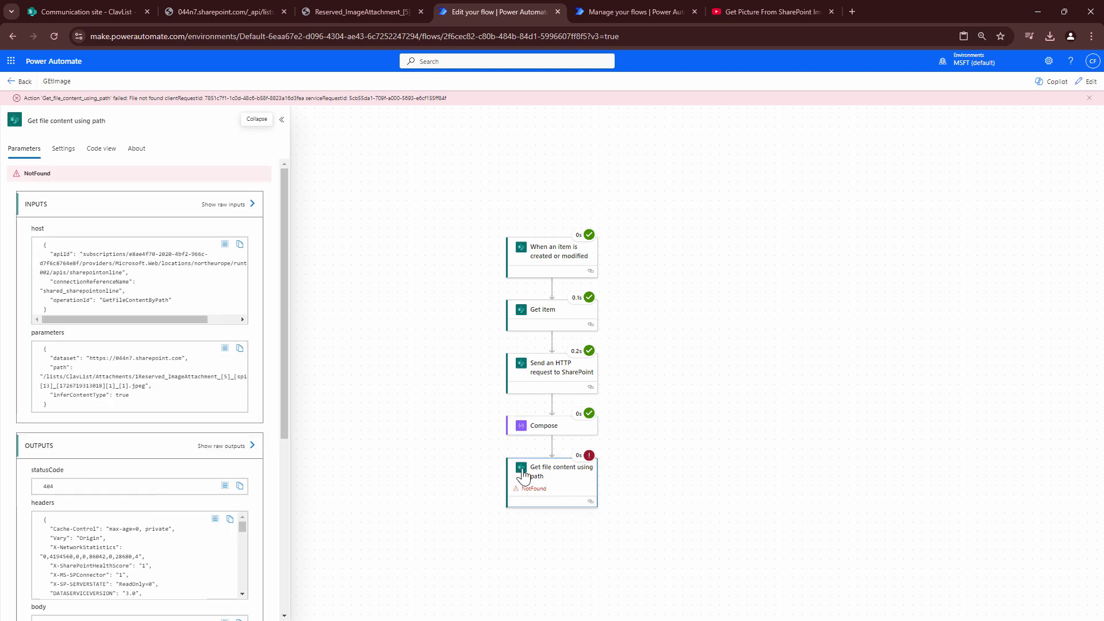
click(1091, 86)
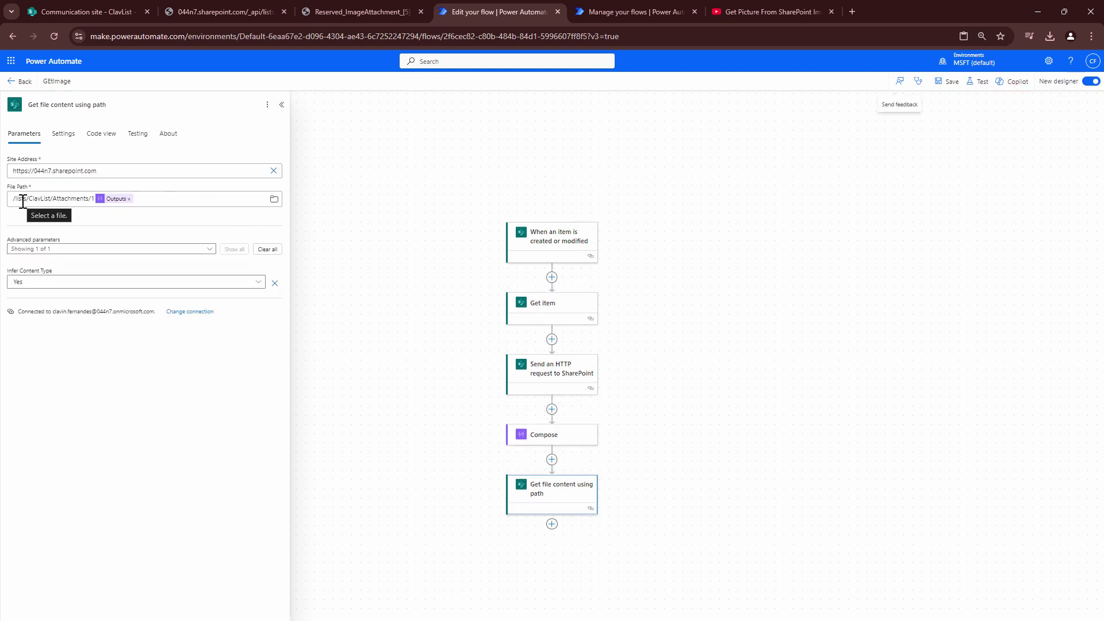
click(346, 3)
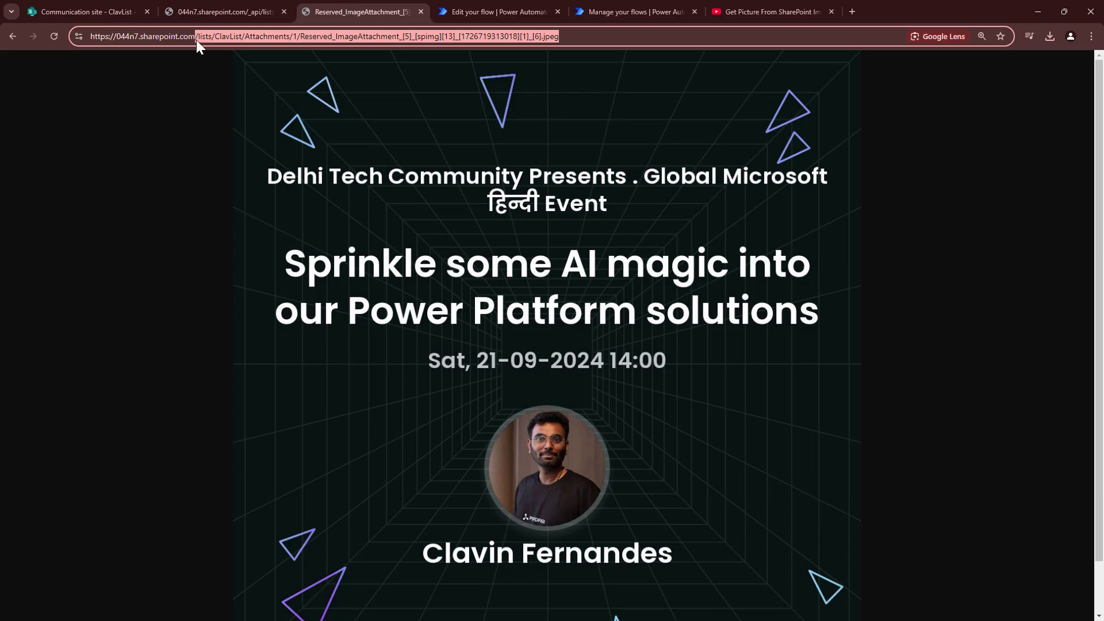
click(494, 12)
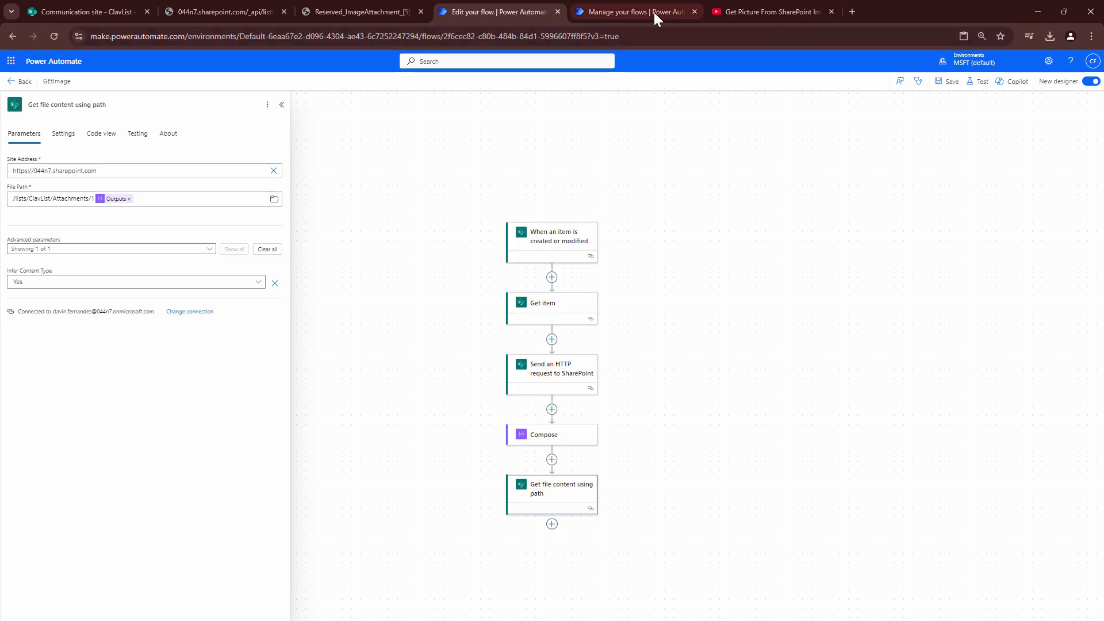
Set the File Path to /lists/ClavList/Attachments/, followed by Get item's ID, a slash and Compose's Outputs
click(94, 199)
key(BackSpace)
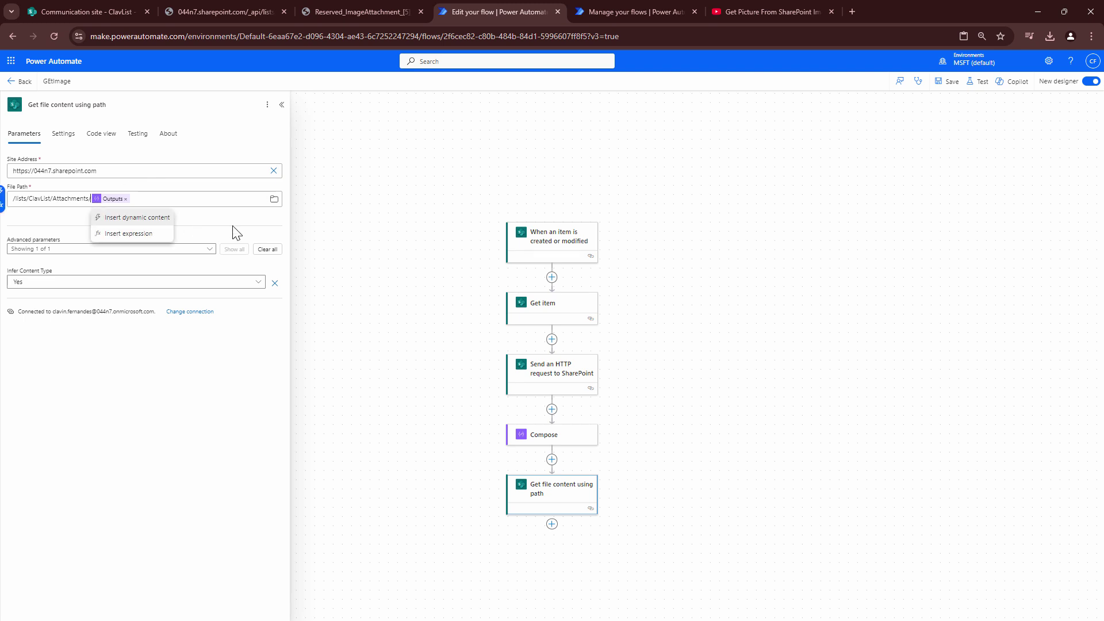
text(/)
click(151, 219)
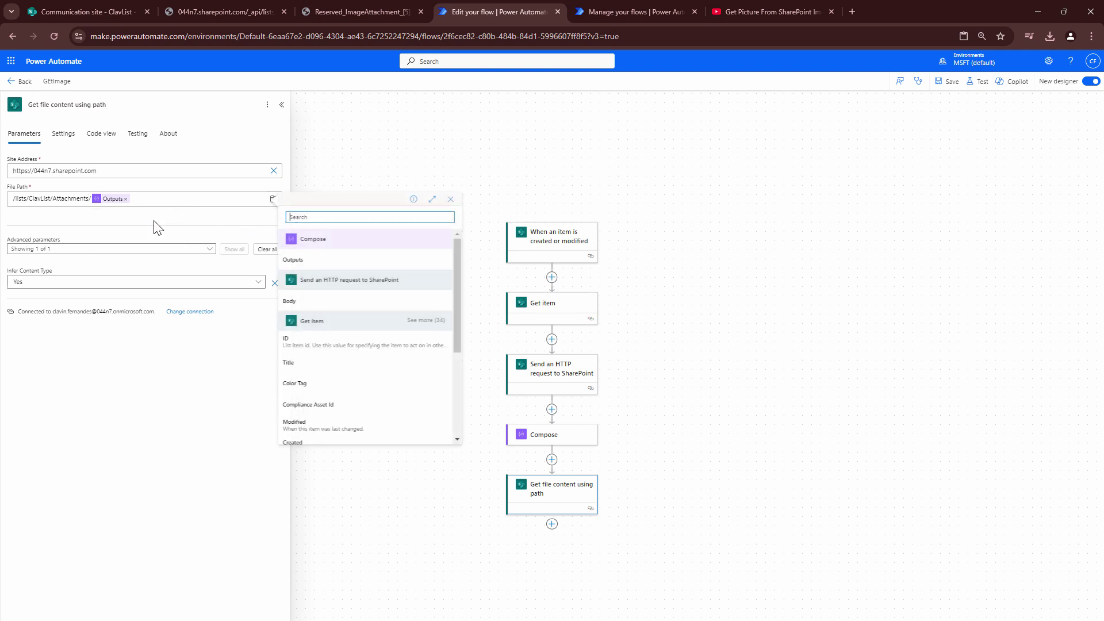
click(333, 348)
key(Left)
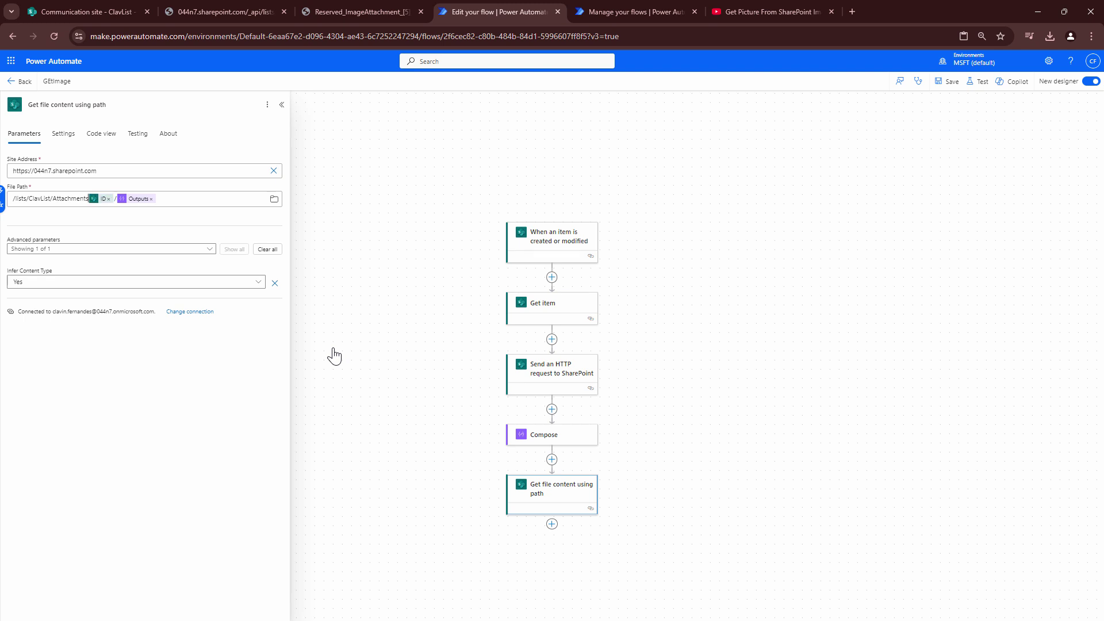
text(/)
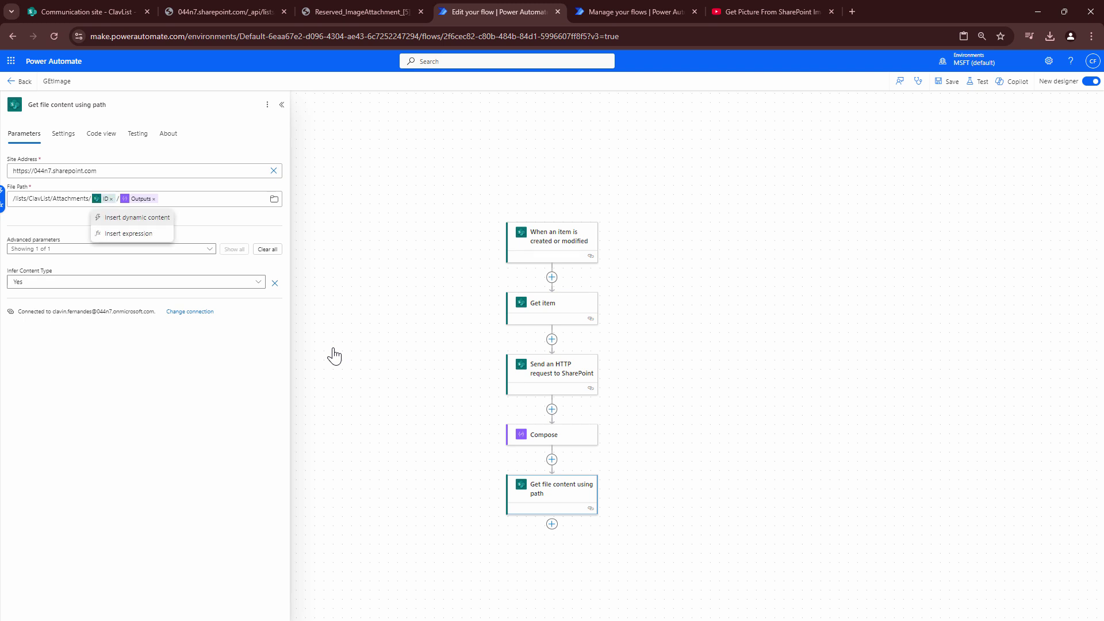
Test the flow again and examine the headers and body output of Get file content using path
click(981, 85)
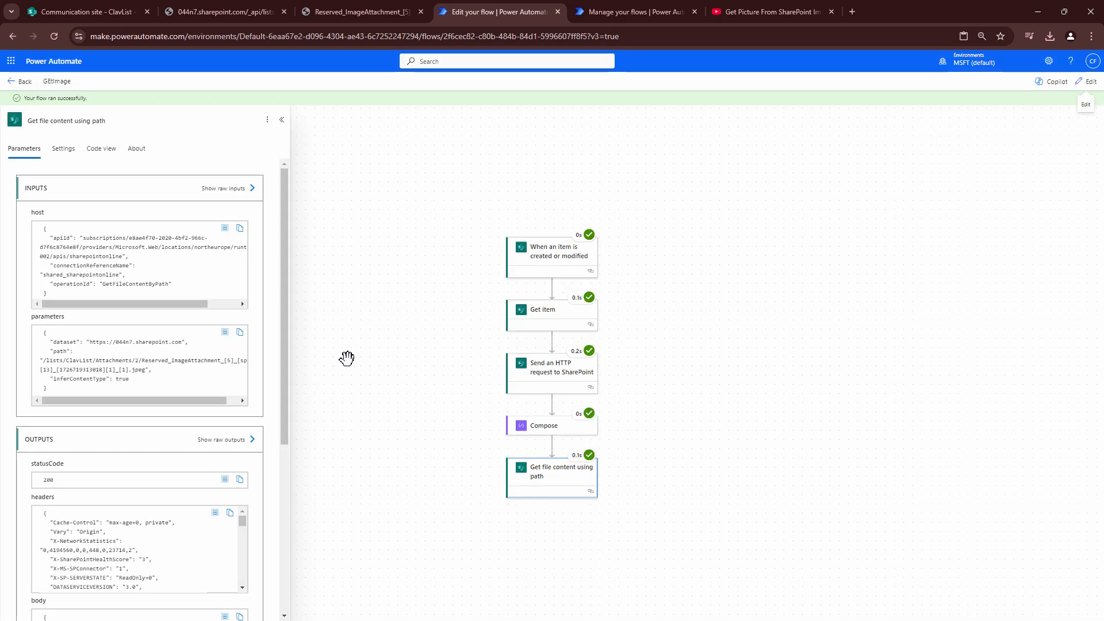
scroll(372, 328, down, 2)
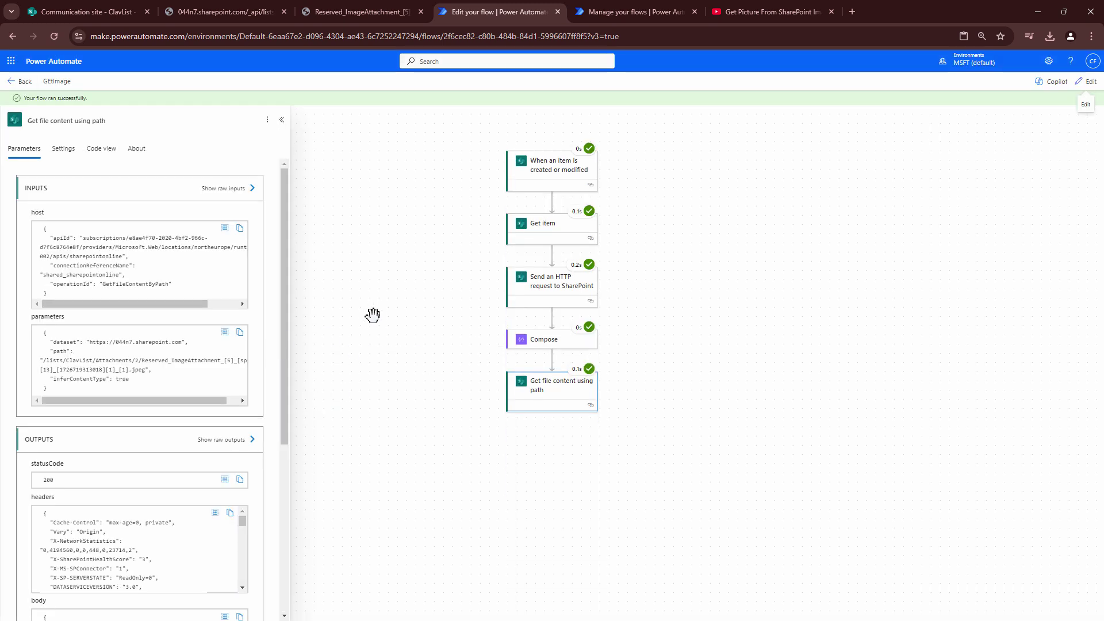
scroll(197, 409, down, 2)
scroll(198, 399, down, 1)
scroll(200, 400, down, 1)
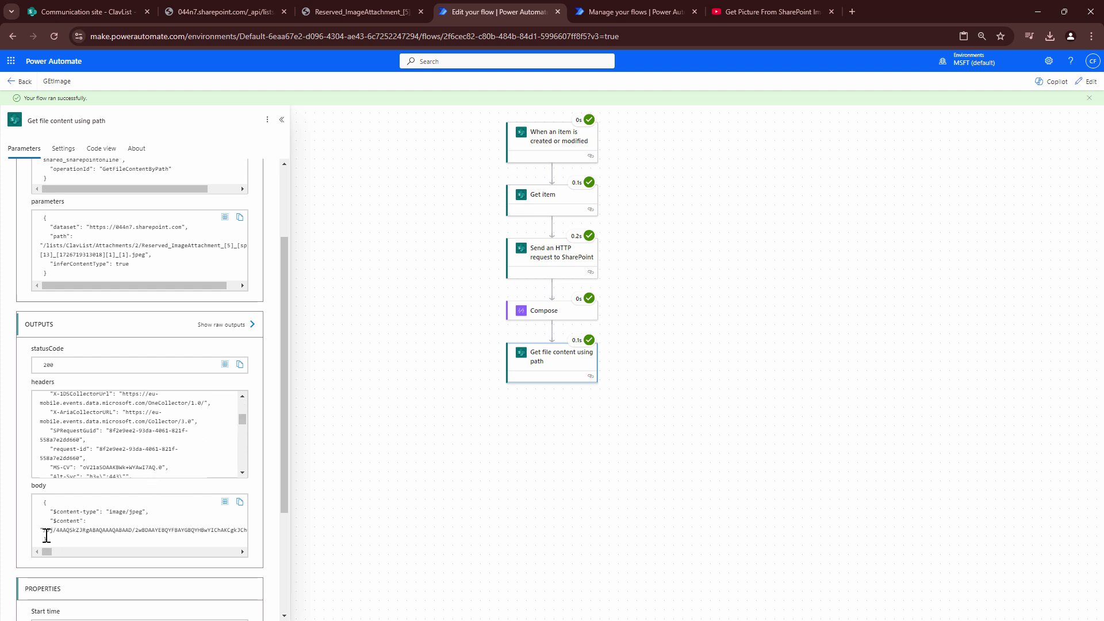
Reopen the flow for editing and add a Send an email (V2) action after Get file content using path
click(1087, 81)
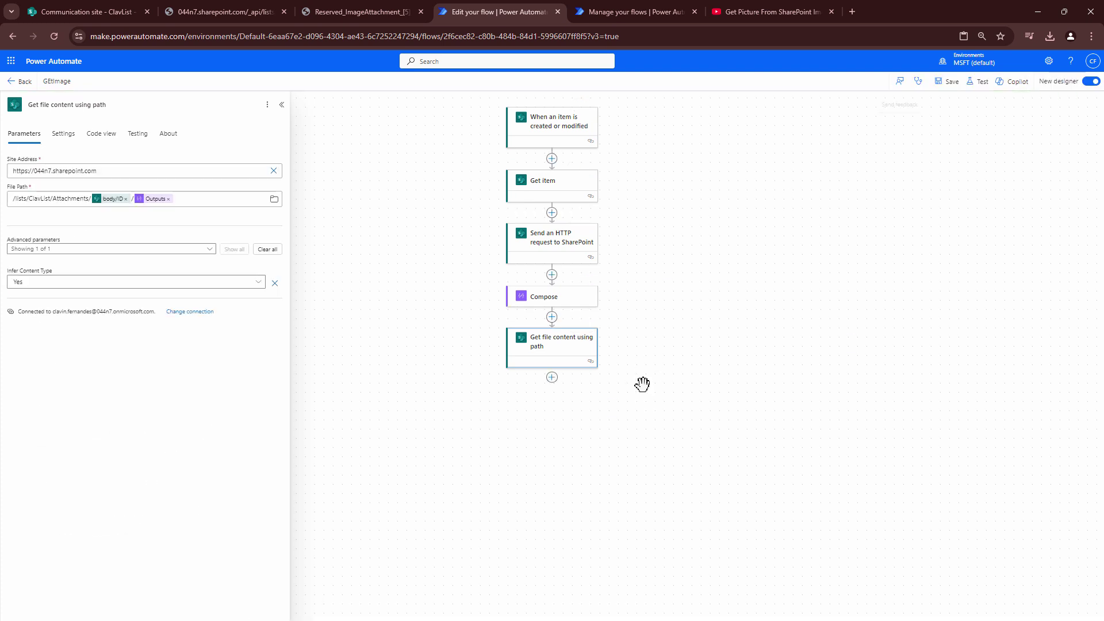
click(554, 411)
click(594, 419)
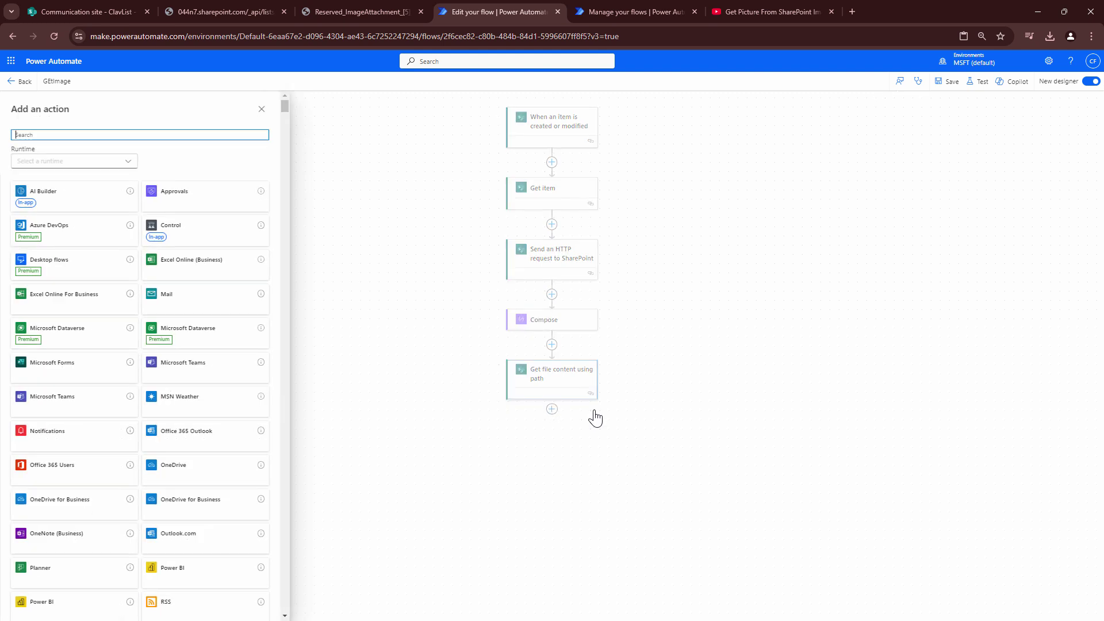
text(Send)
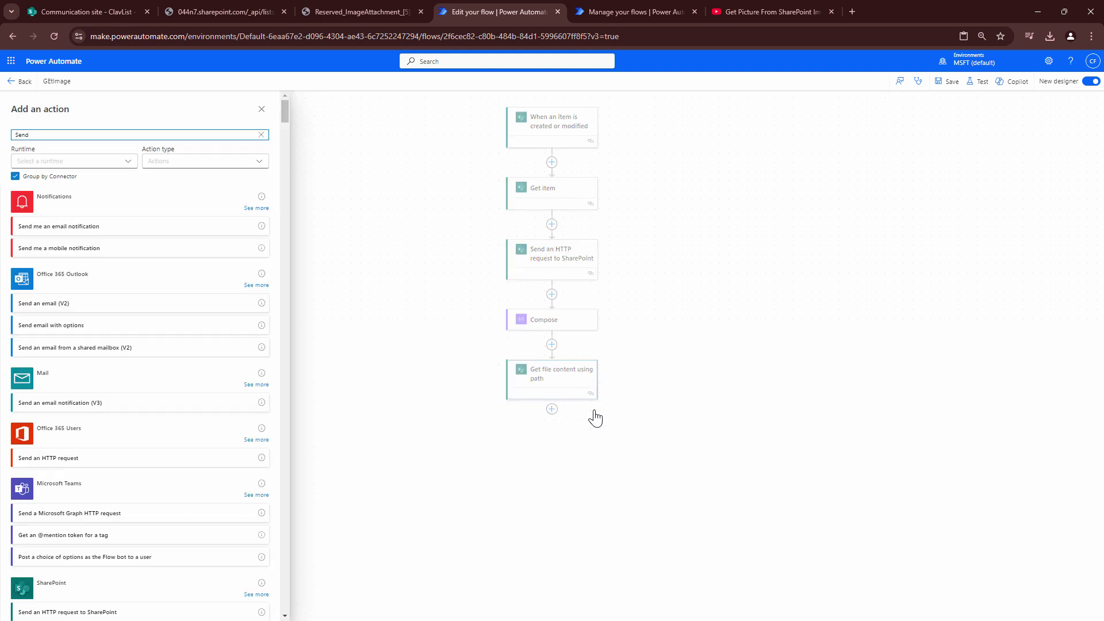
click(122, 303)
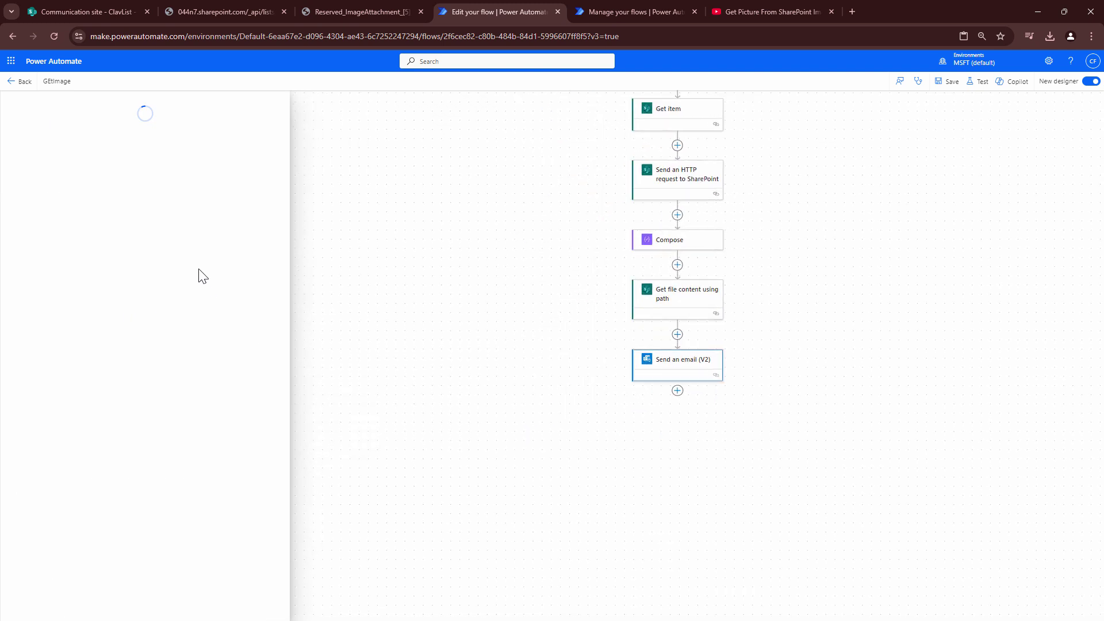
Fill in the email's recipient, set both subject and body to TEST, and switch the recipient field to advanced mode
click(212, 173)
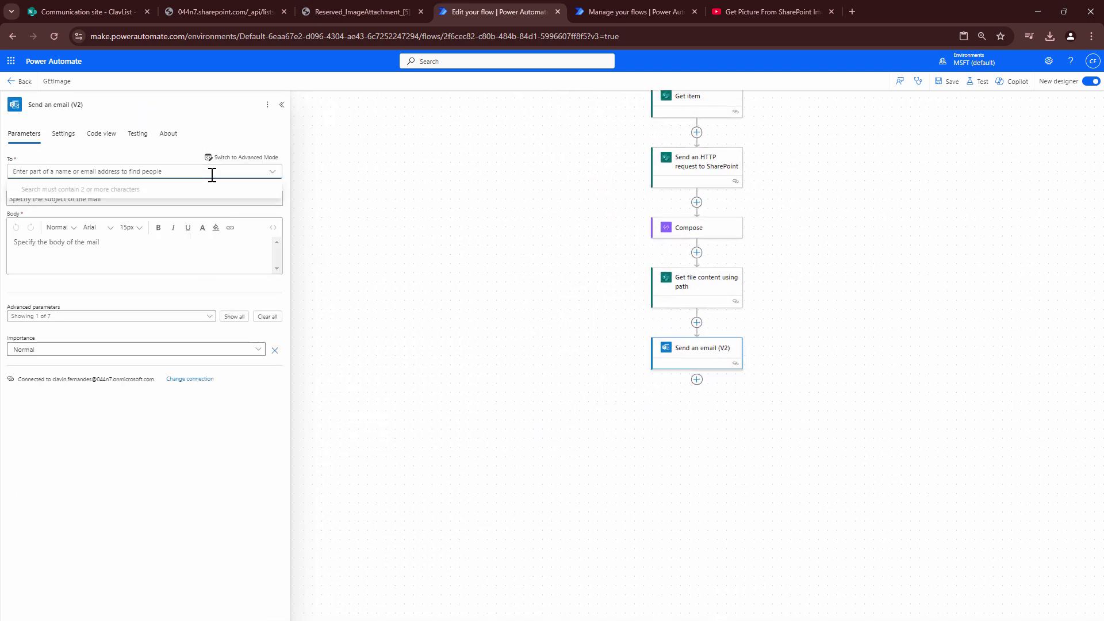
text(Clavin)
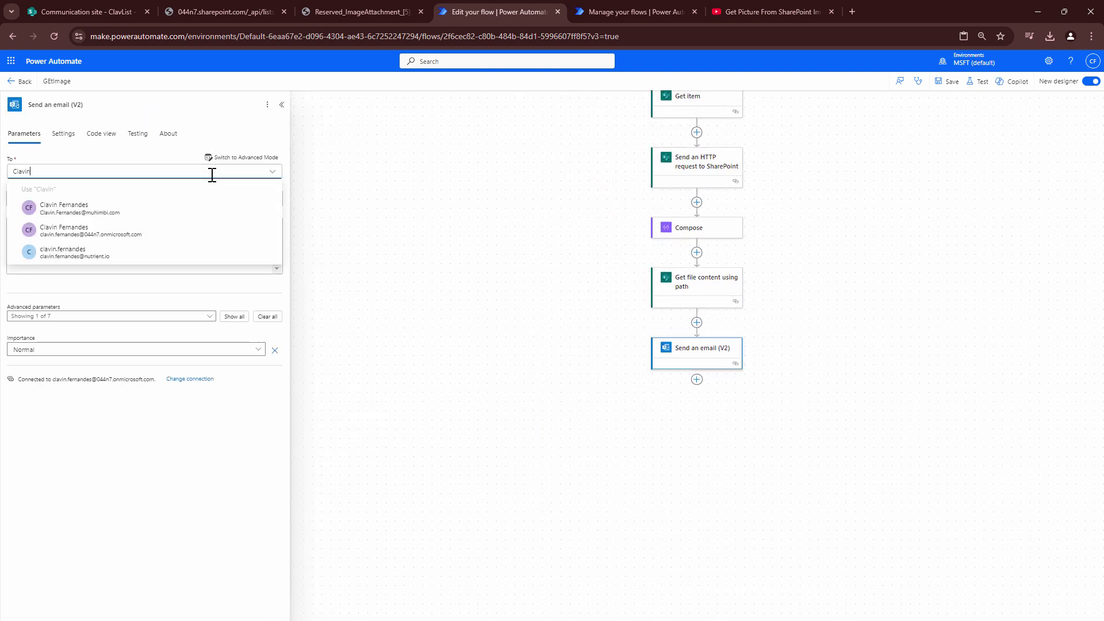
click(178, 232)
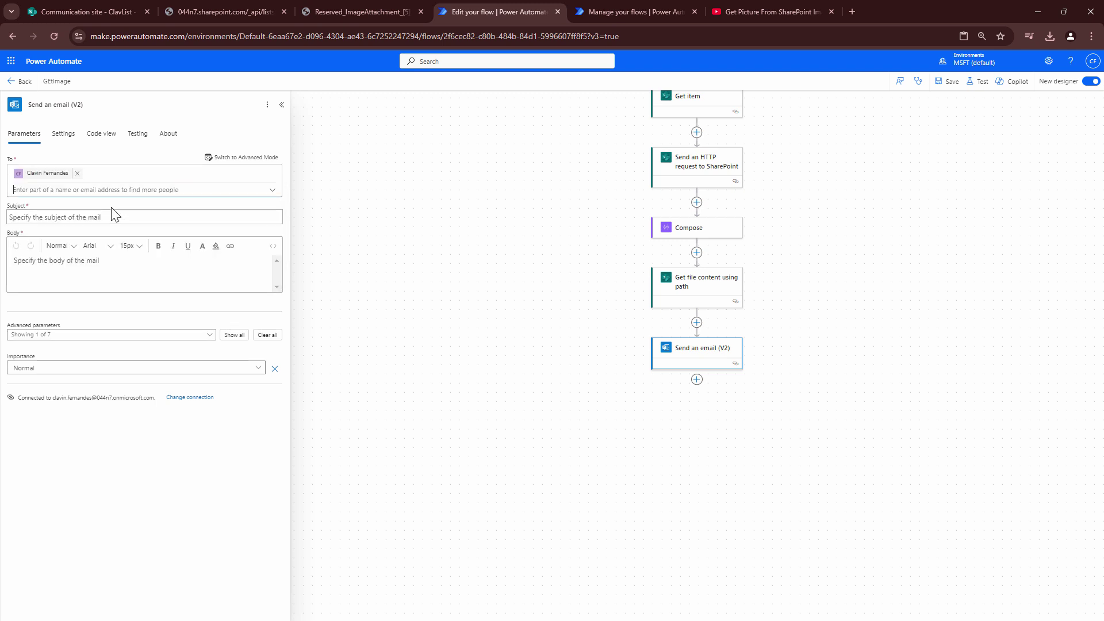
click(111, 217)
text(TEST)
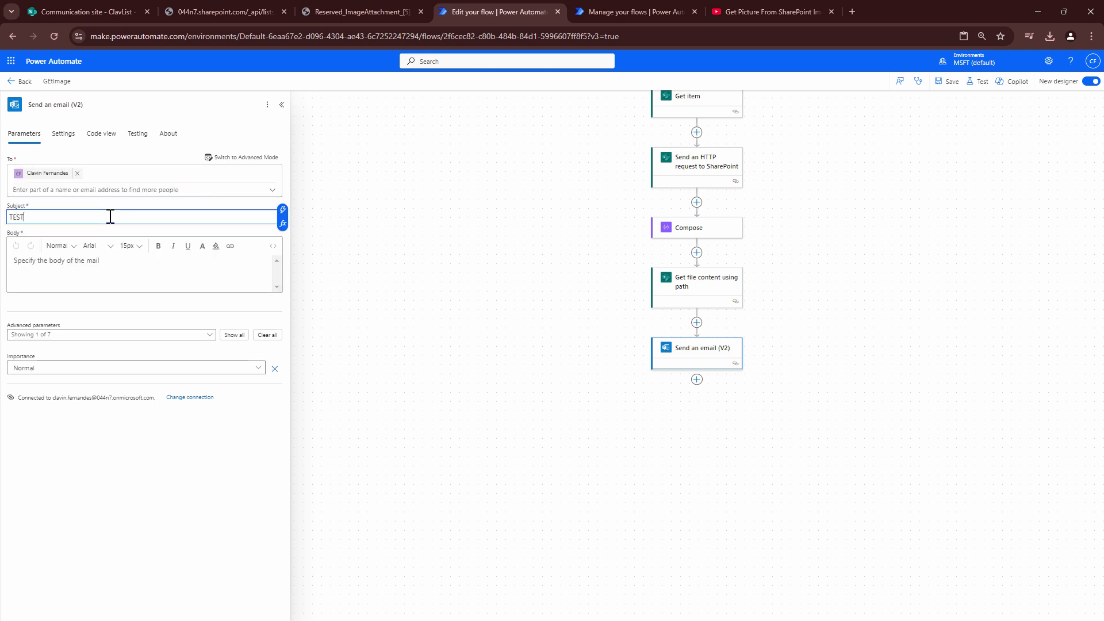
click(124, 263)
text(TEST)
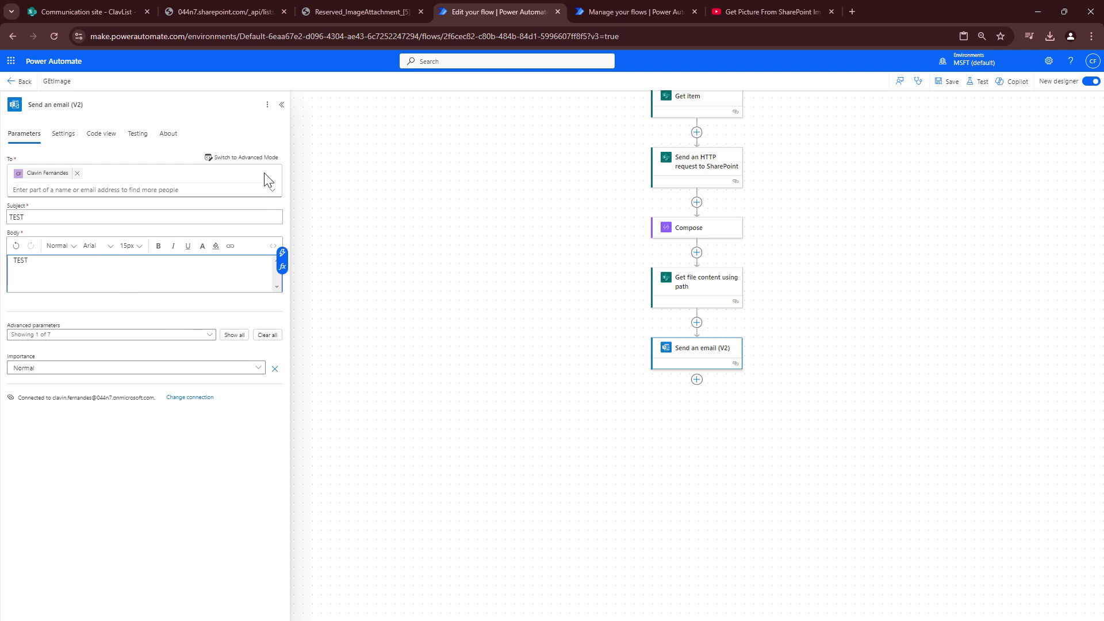
click(256, 158)
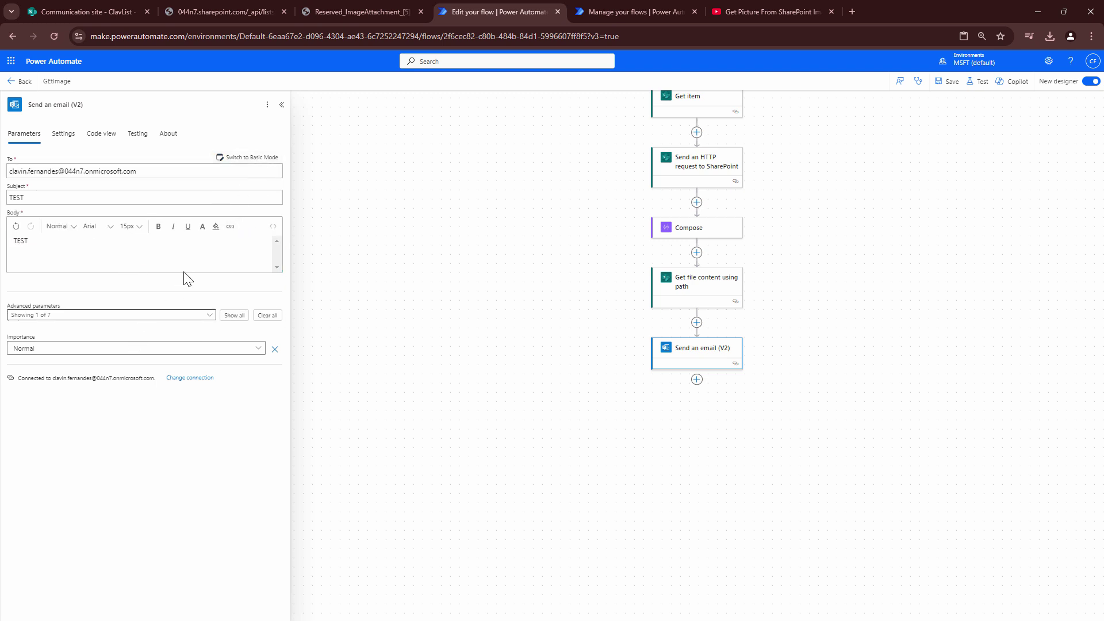
Return the recipient field to basic mode and add an email attachment with Compose's Outputs as its name
click(257, 158)
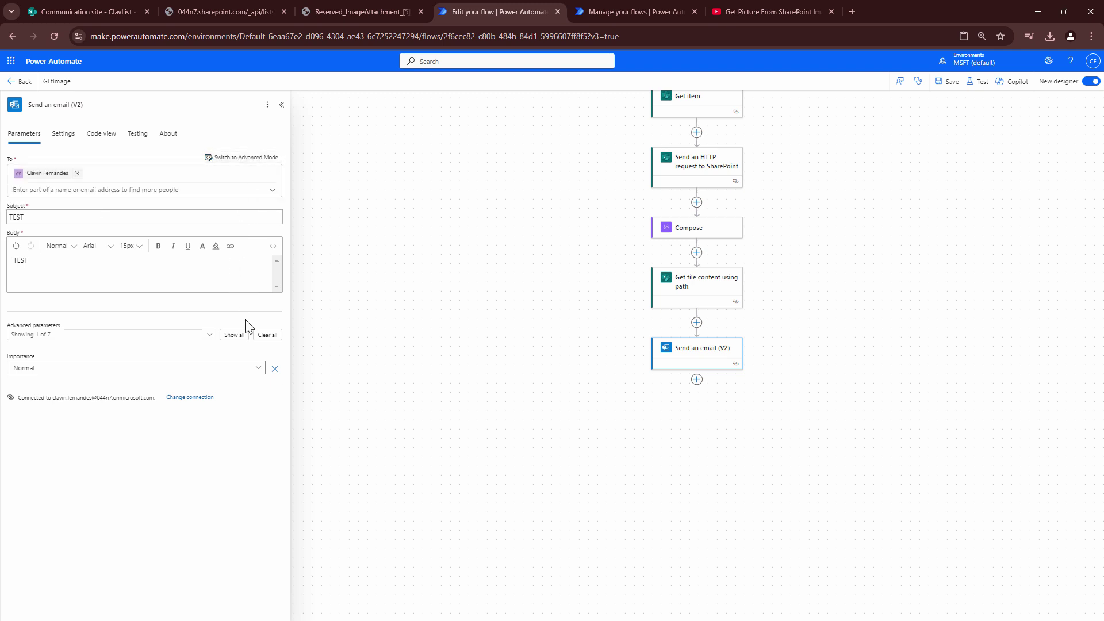
click(236, 335)
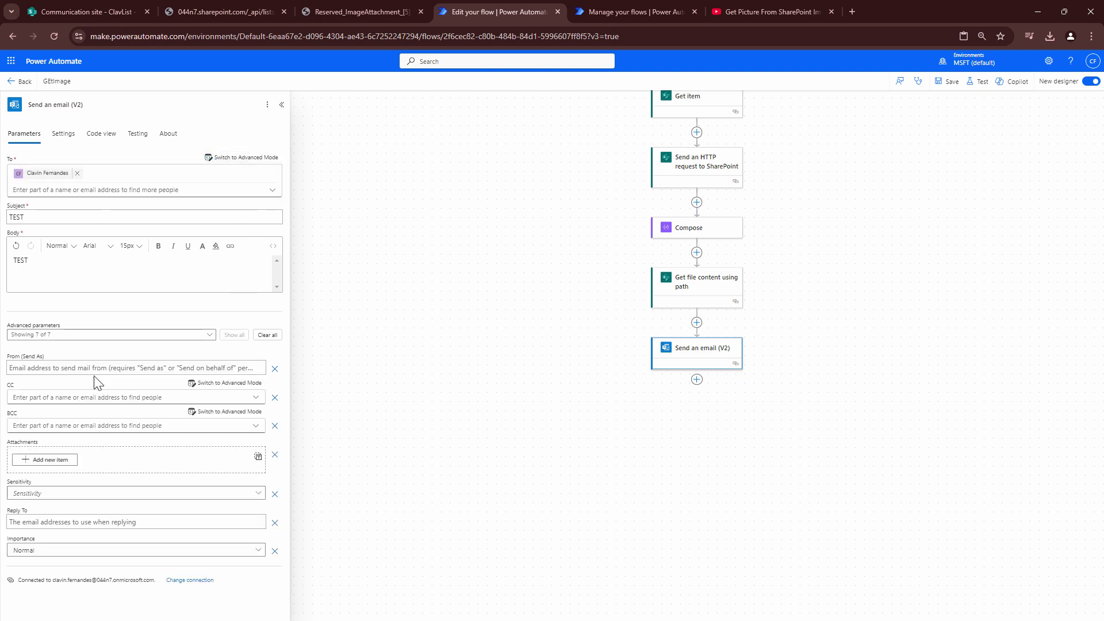
click(61, 464)
click(70, 476)
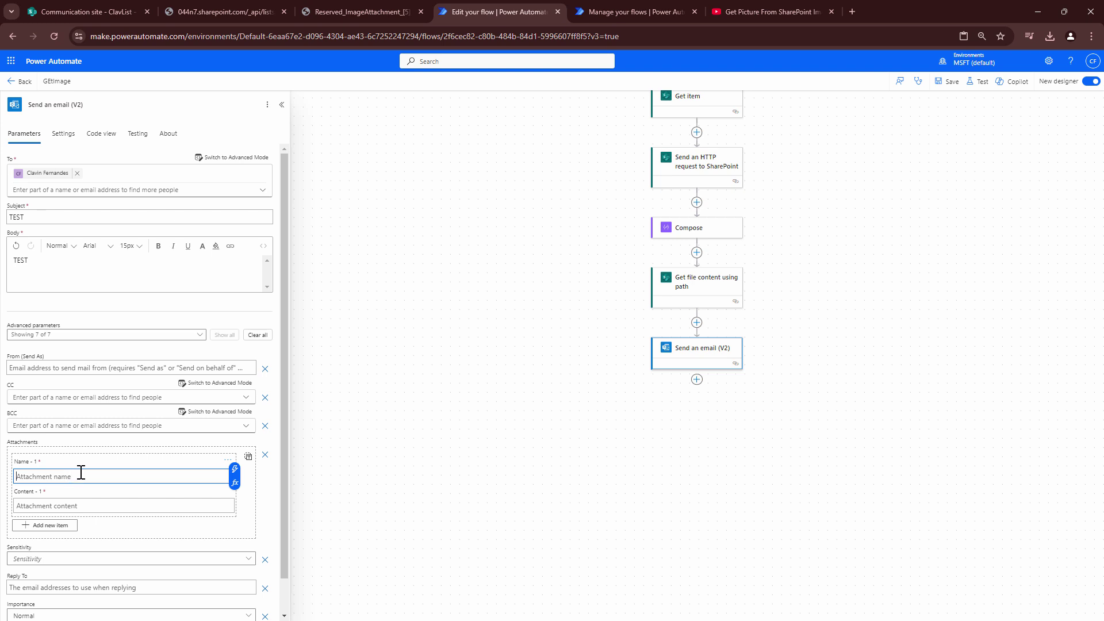
click(235, 469)
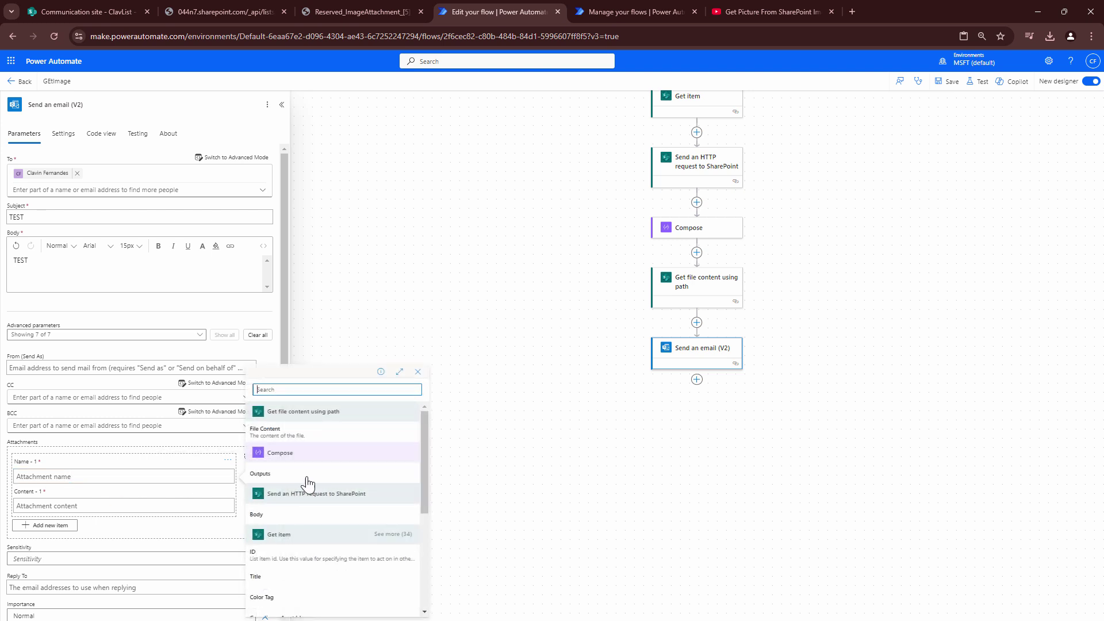
click(346, 472)
Set the attachment's content to File Content from Get file content using path
click(75, 506)
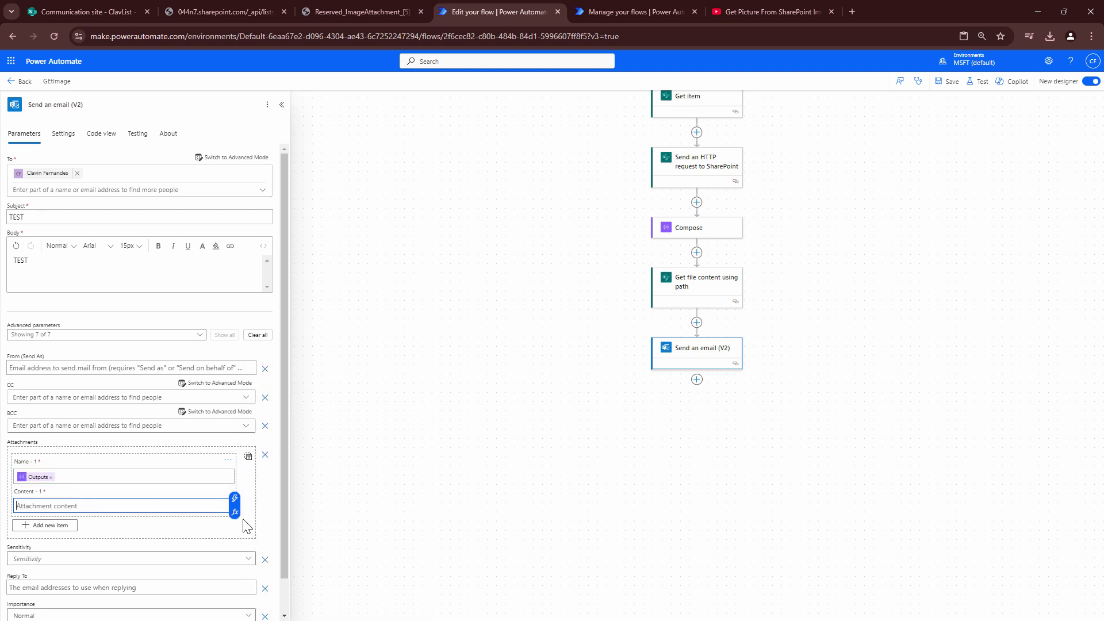
click(235, 499)
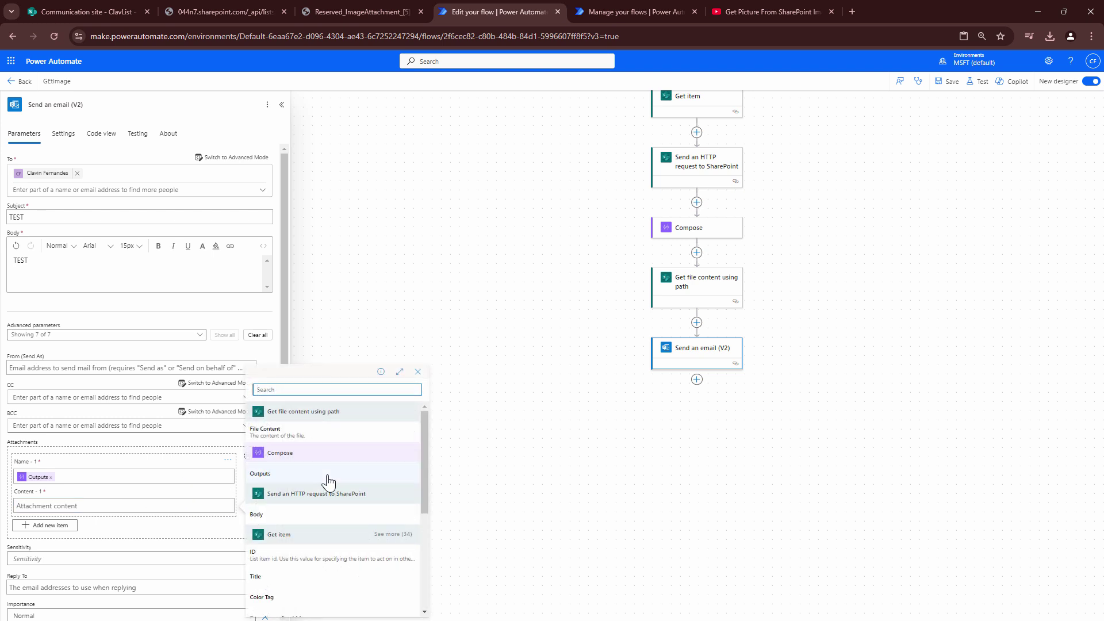
click(324, 435)
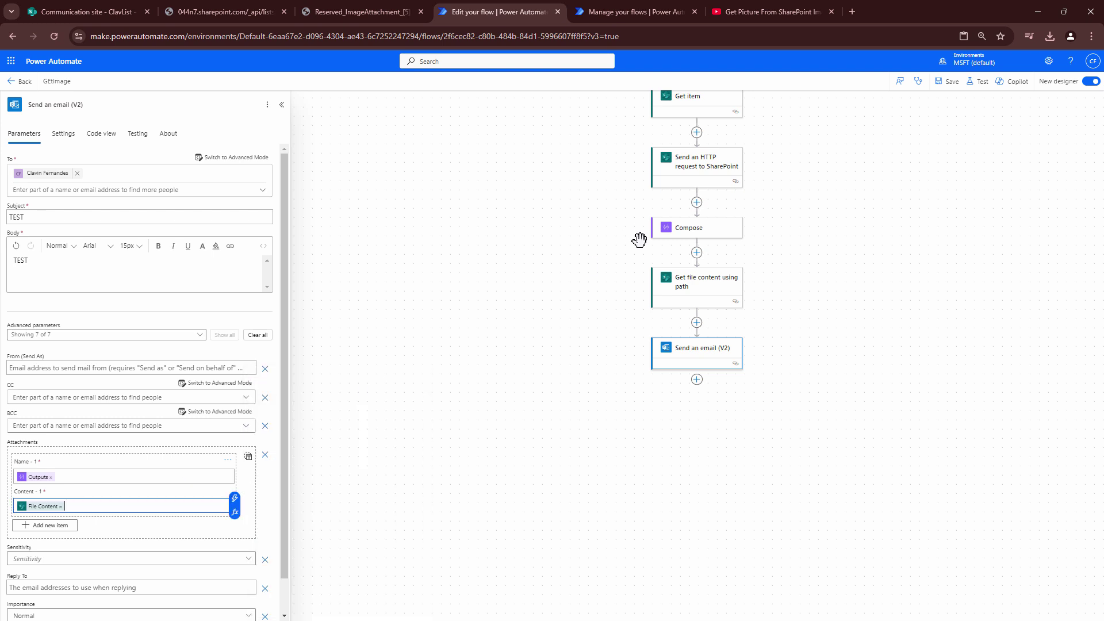
Save the flow and test it automatically with the most recent successful trigger run
click(956, 86)
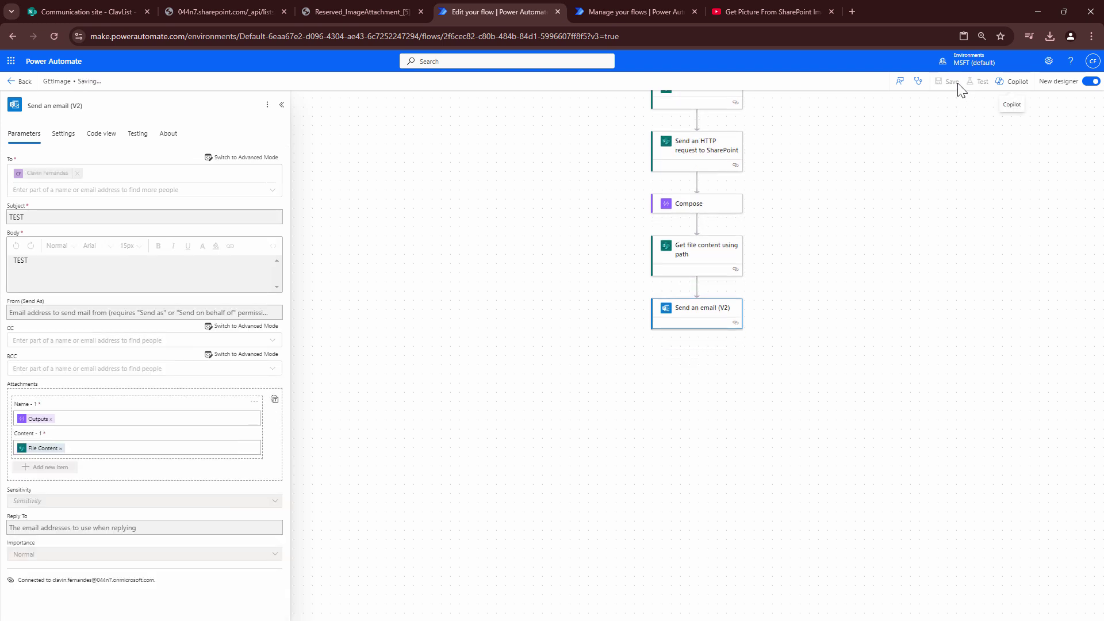
click(983, 82)
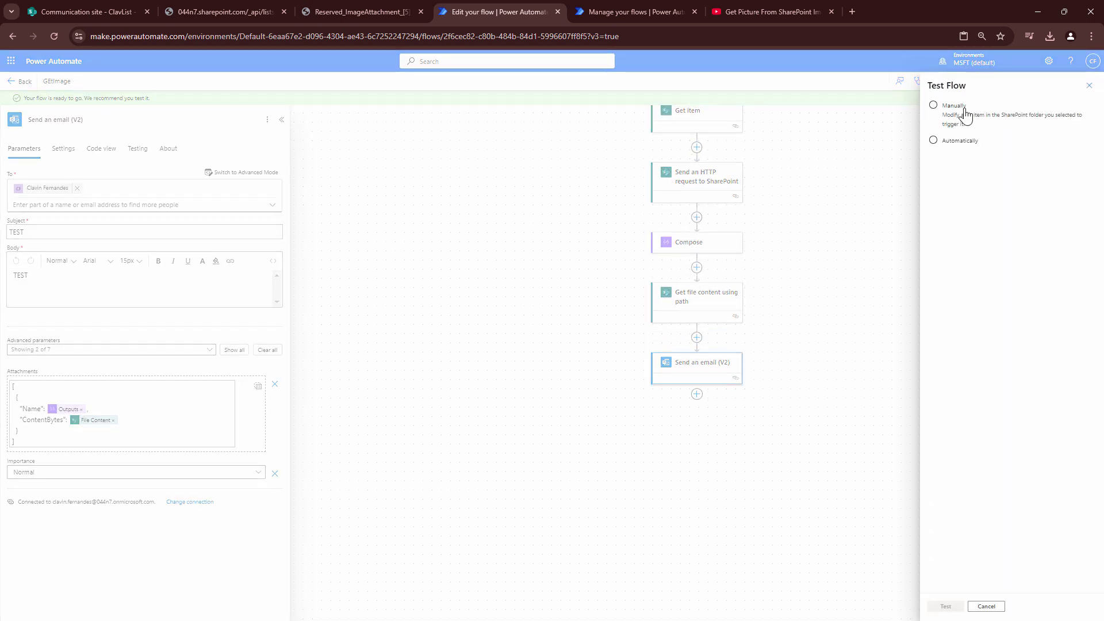
click(966, 115)
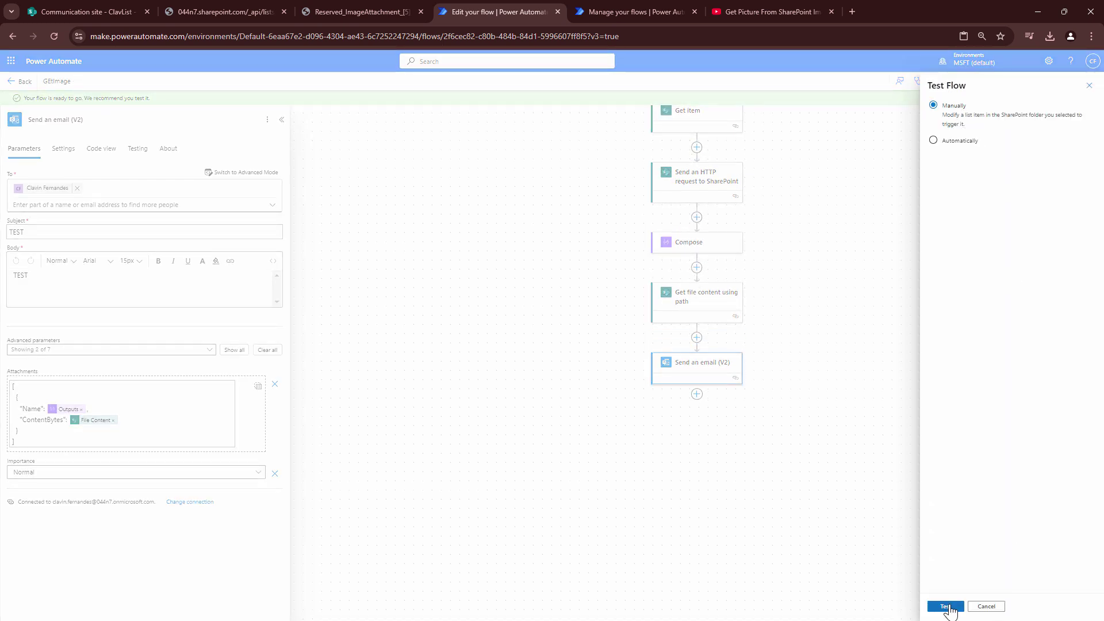
click(956, 142)
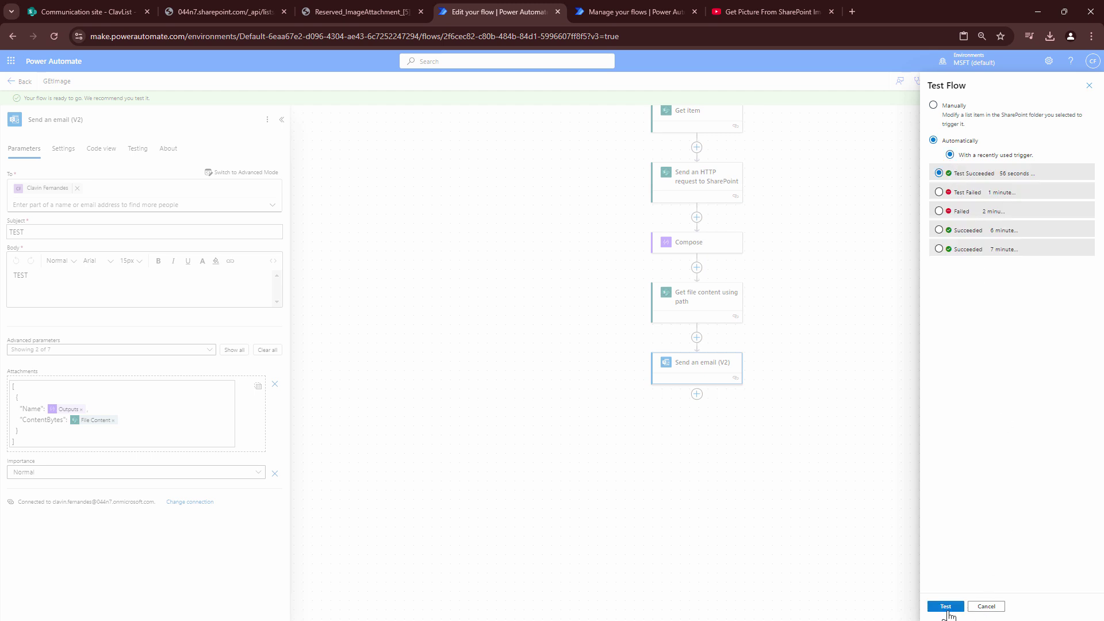
click(946, 608)
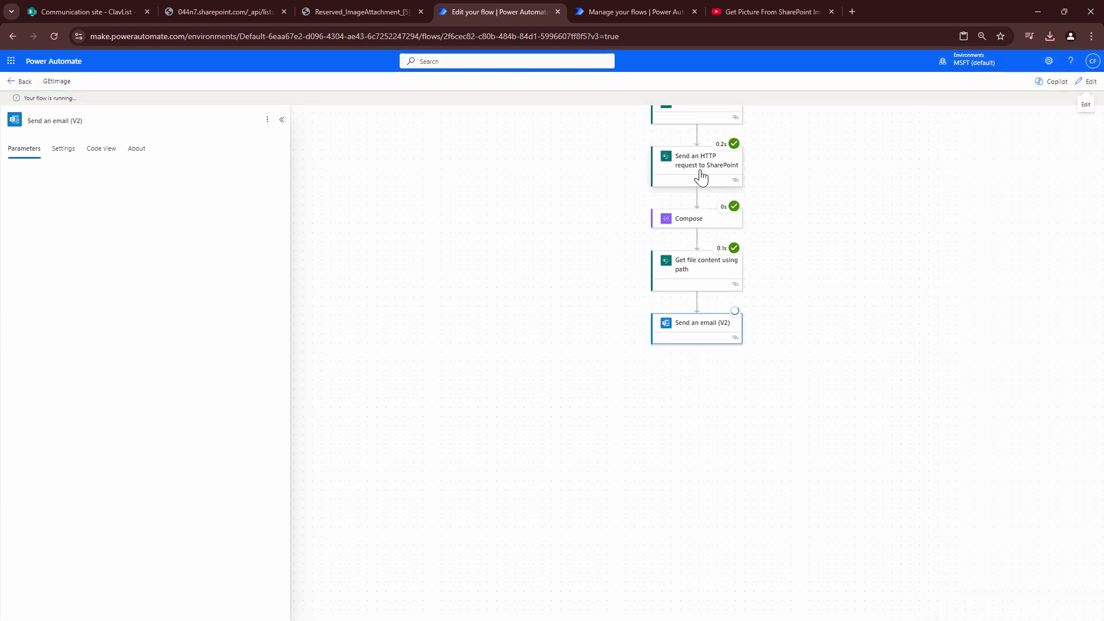
Switch to Outlook, open the newest TEST email and preview its attached image
click(11, 61)
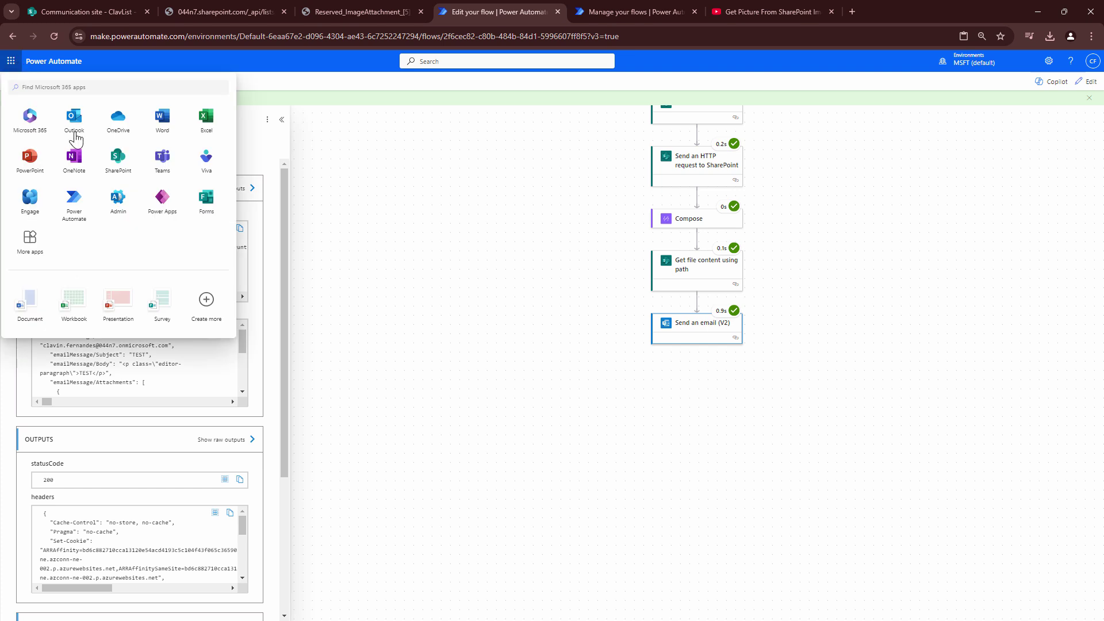
click(81, 127)
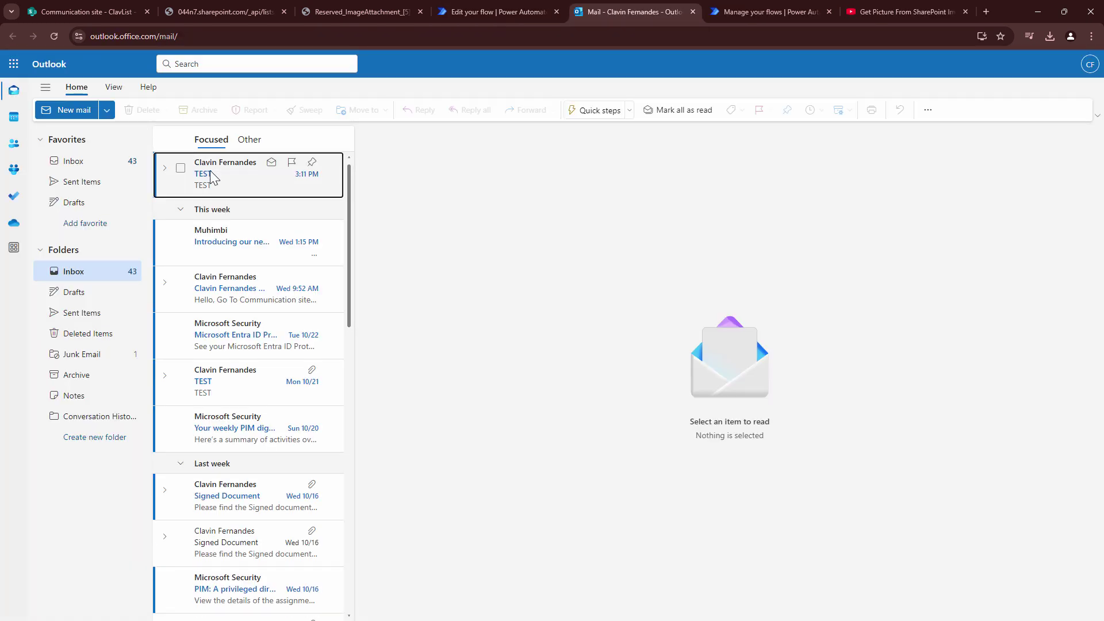
click(210, 175)
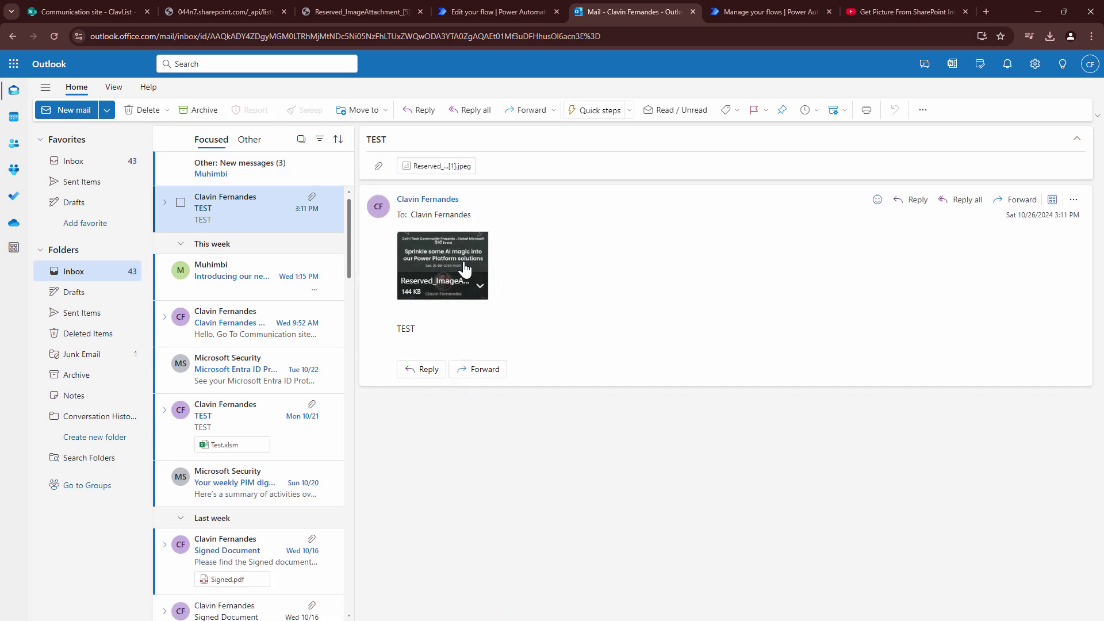
click(460, 263)
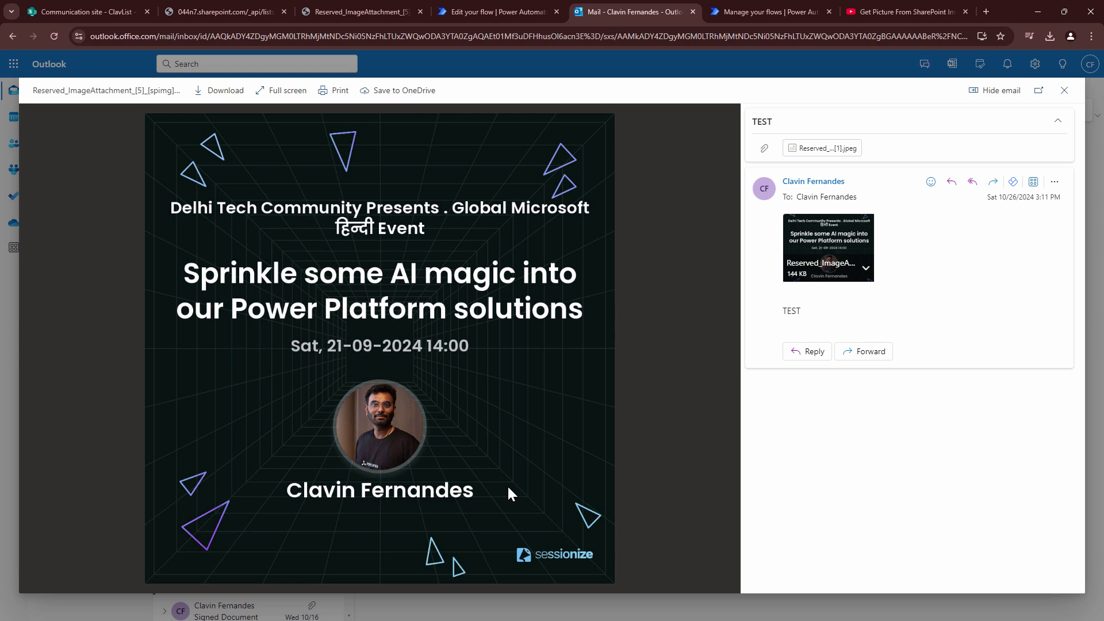
Switch to the YouTube page of Get Picture From SharePoint Image Column Using Power Automate and examine its description and comments
click(861, 2)
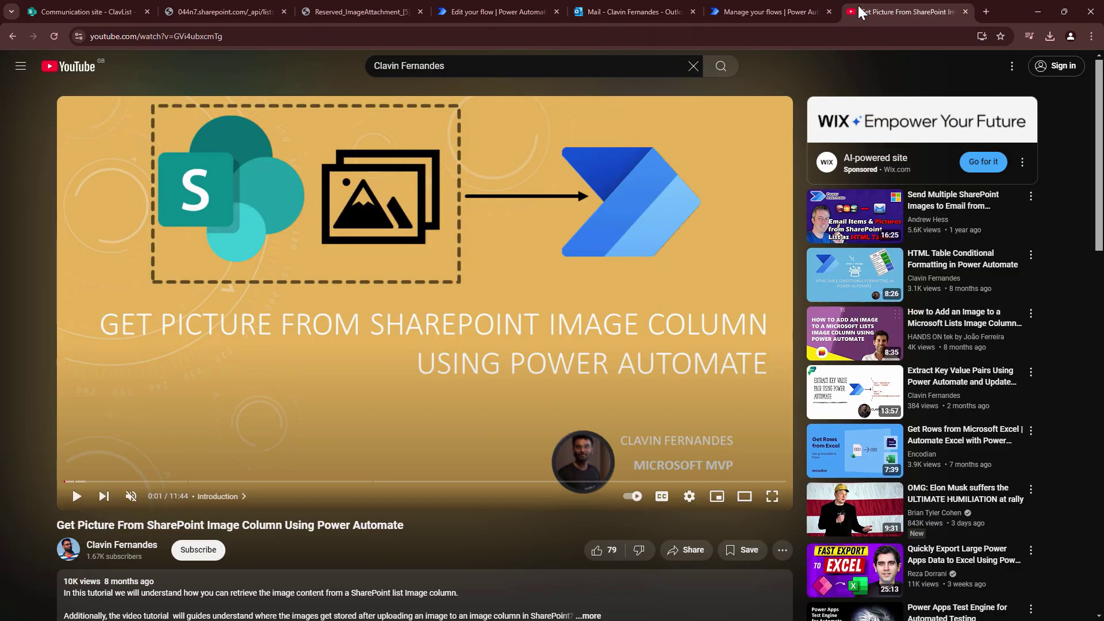
scroll(489, 363, down, 1)
scroll(489, 361, down, 4)
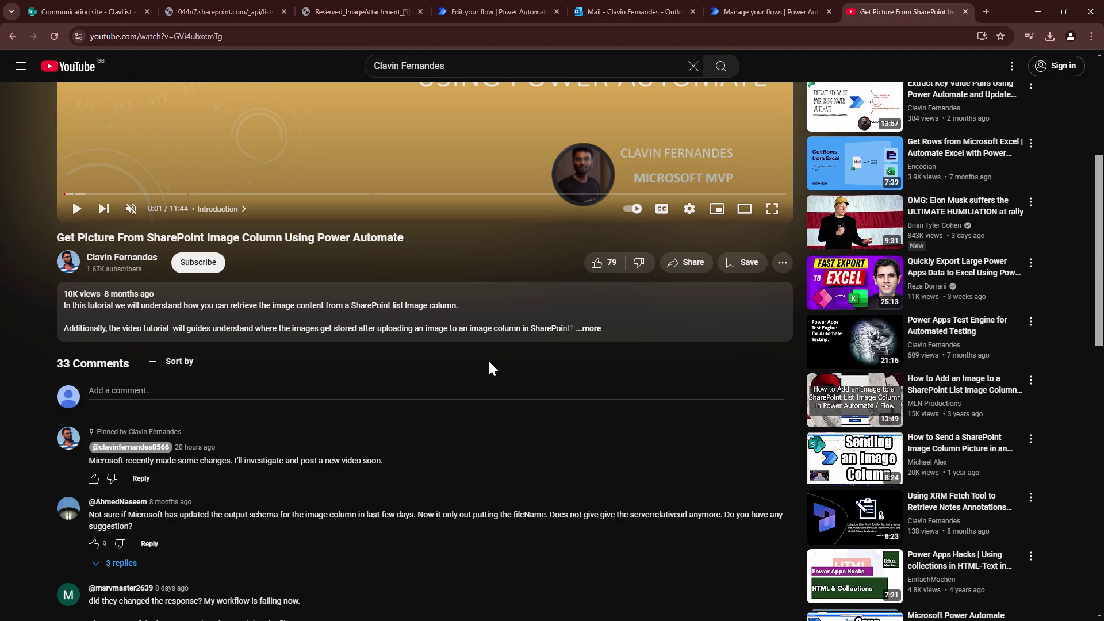
scroll(489, 361, up, 4)
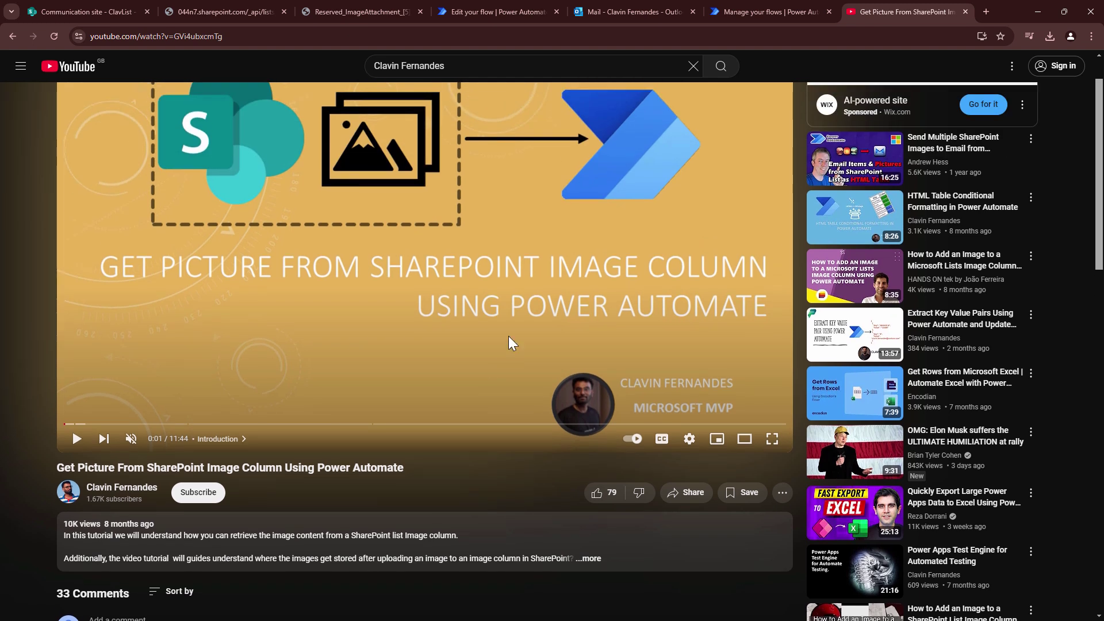